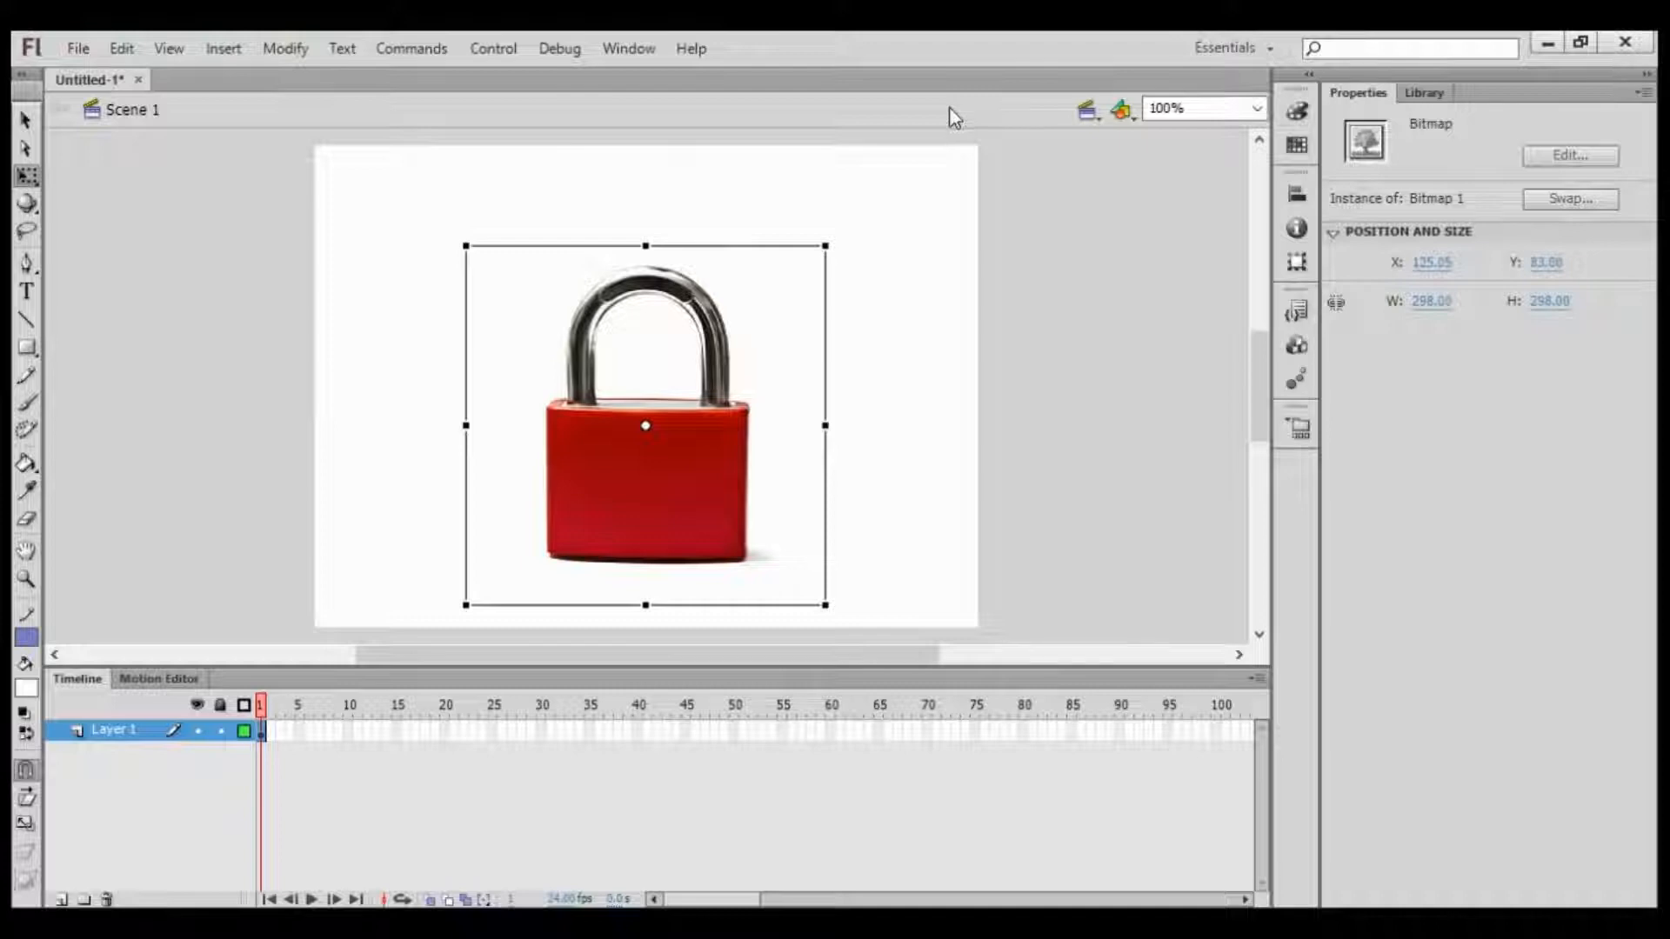
Step: Open the padlock symbol for editing and add a new layer above the photo
{"action": "double_click", "coordinate": [716, 351]}
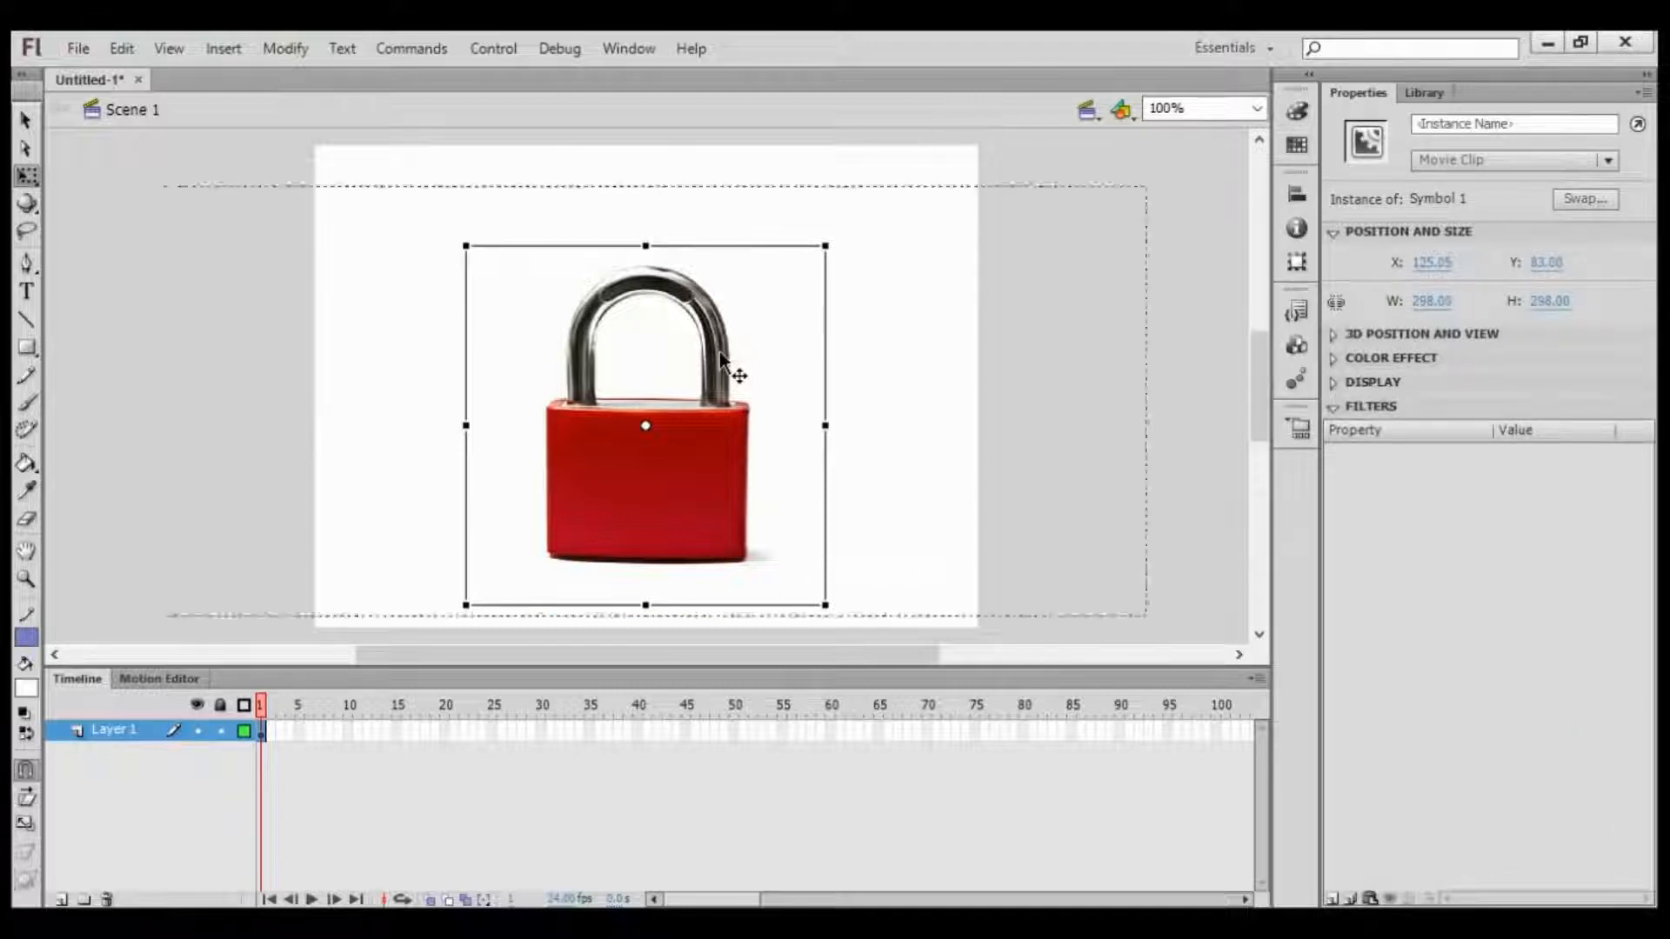
{"action": "left_click", "coordinate": [903, 470]}
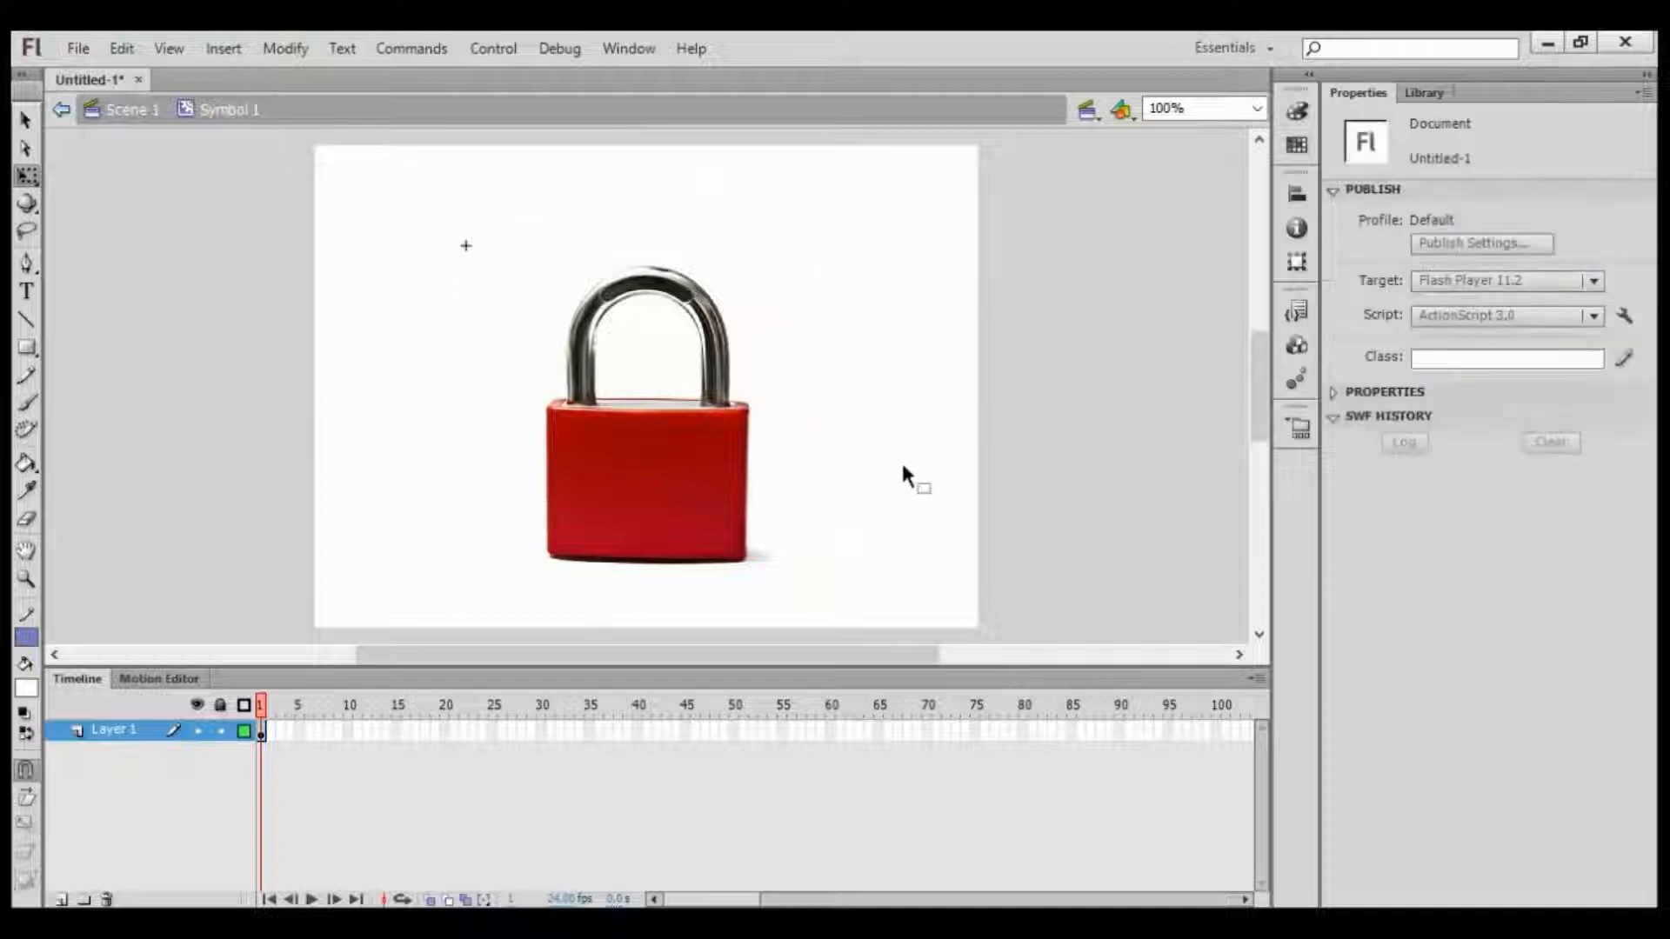
{"action": "left_click", "coordinate": [60, 899]}
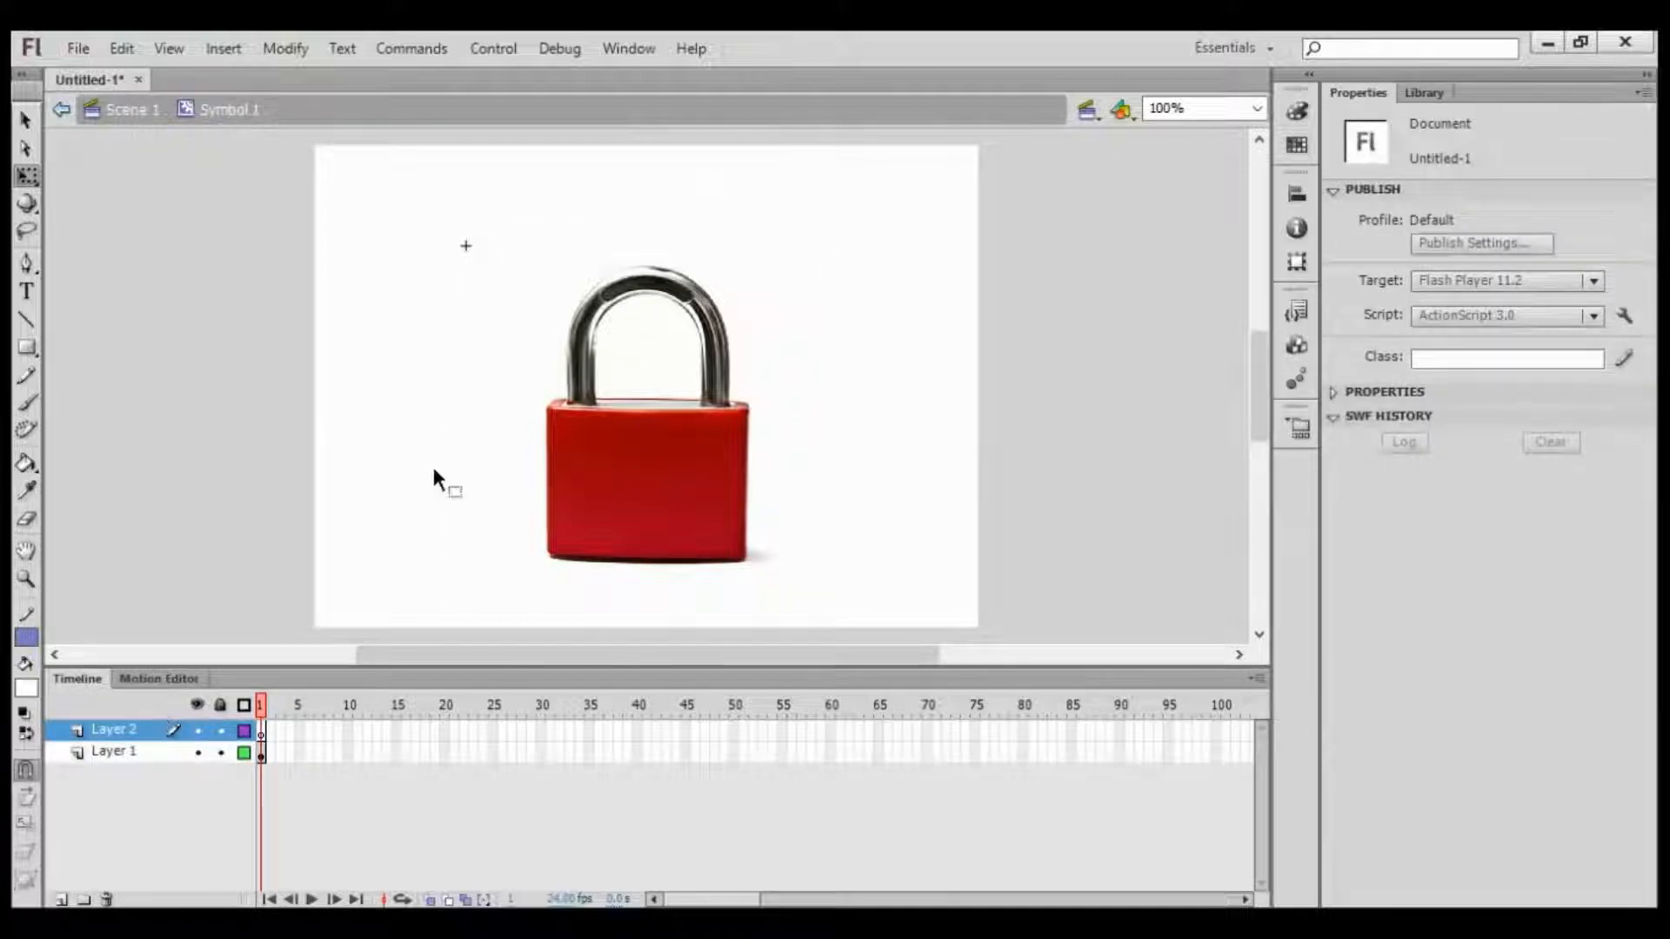
Step: Draw an unfilled rectangle with a black 4.00 stroke around the padlock's red body
{"action": "key", "text": "y"}
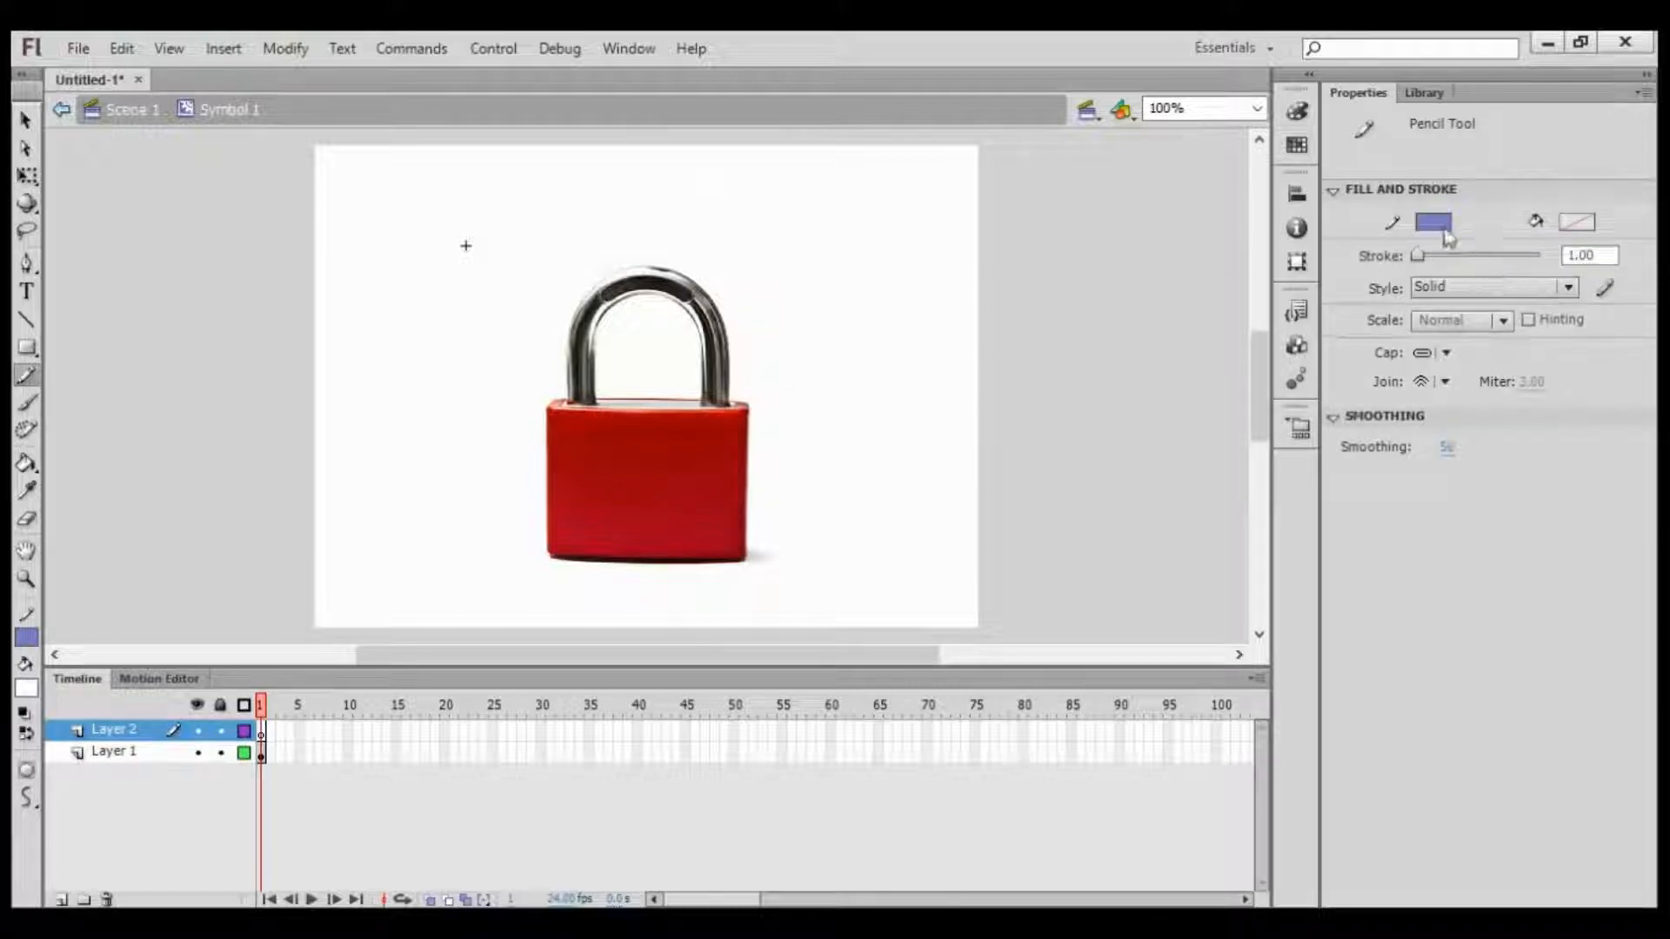
{"action": "left_click", "coordinate": [1331, 328]}
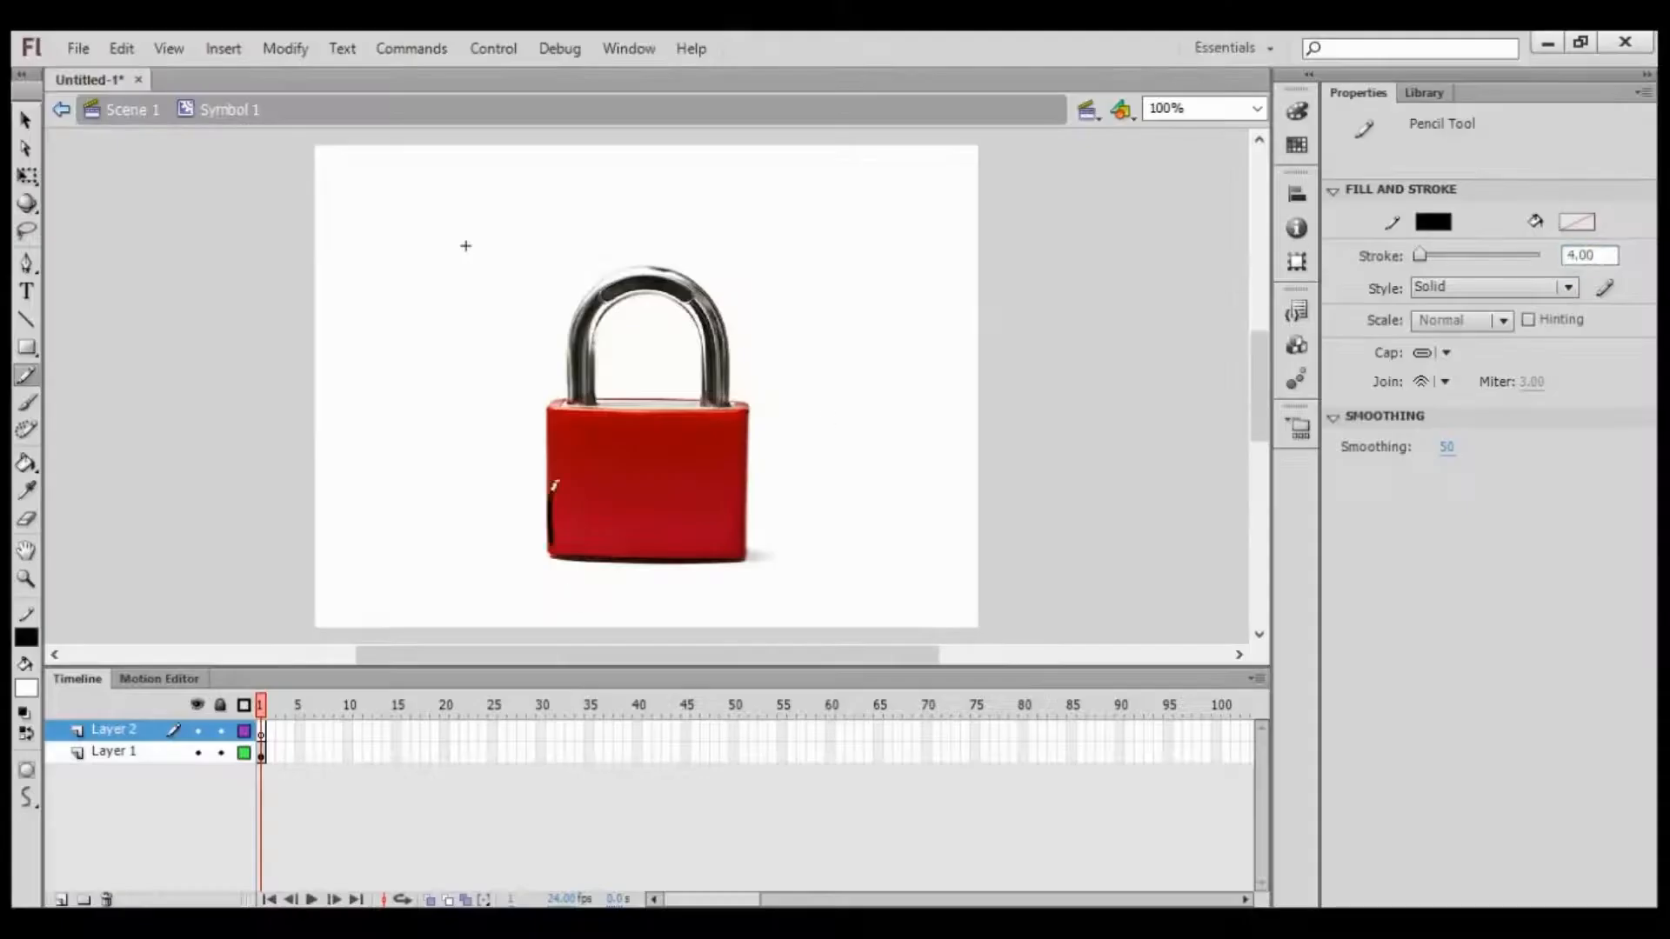
{"action": "key", "text": "ctrl+="}
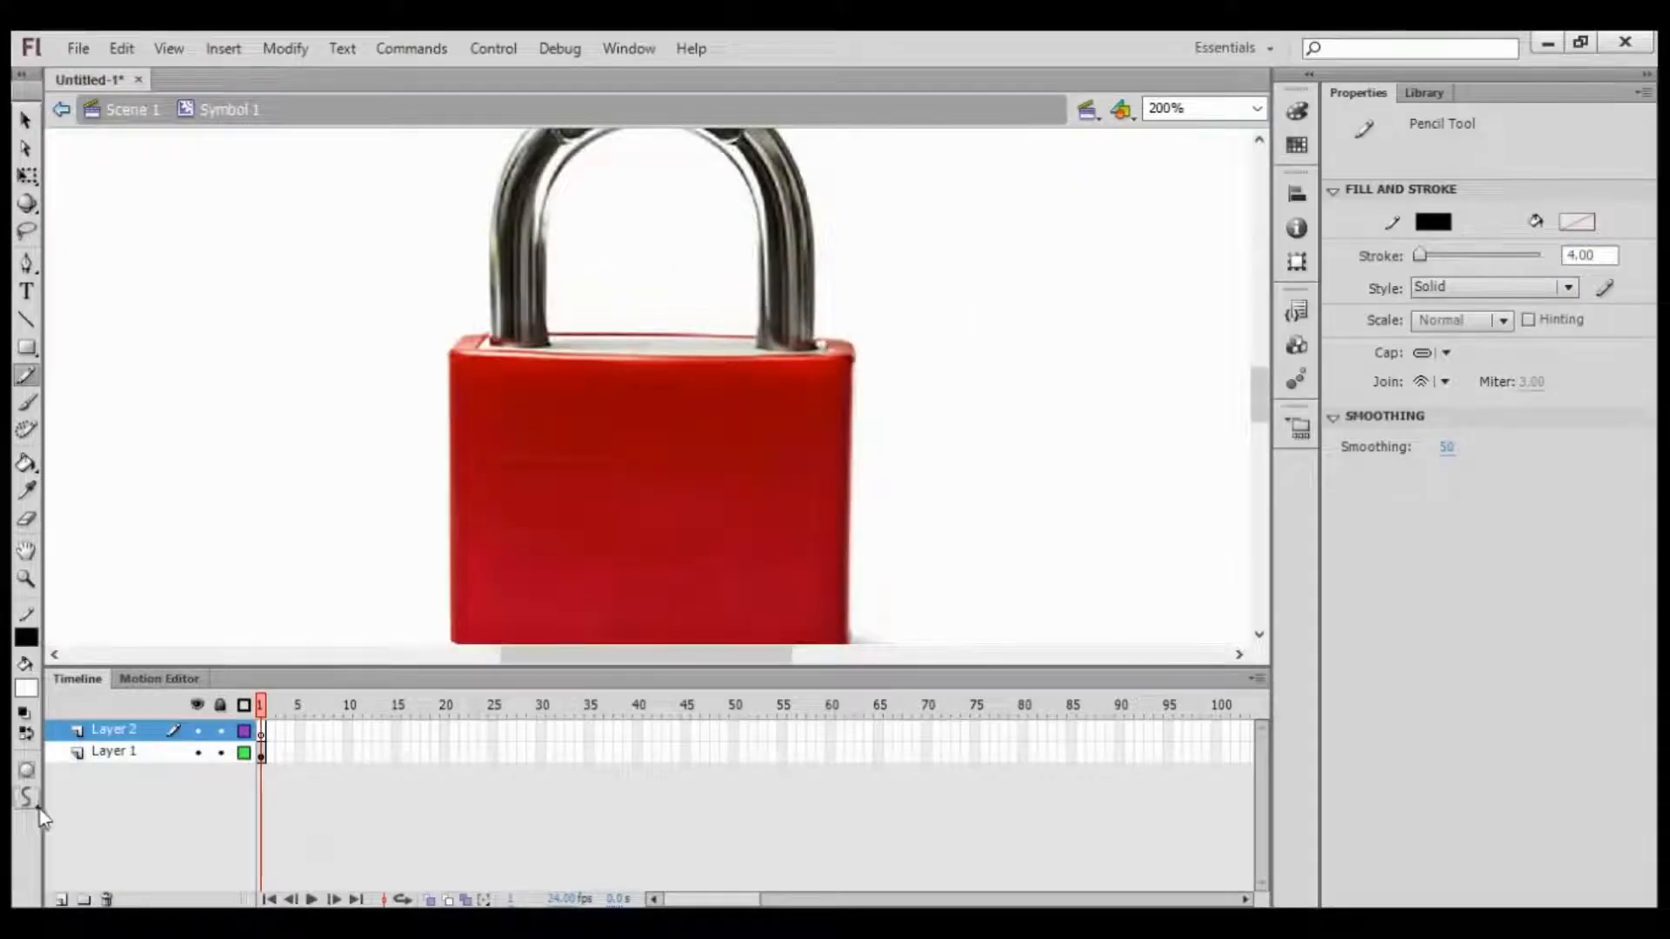
{"action": "key", "text": "r"}
{"action": "scroll", "coordinate": [653, 392], "scroll_direction": "down", "scroll_amount": 2}
{"action": "left_click_drag", "start_coordinate": [450, 267], "coordinate": [854, 569]}
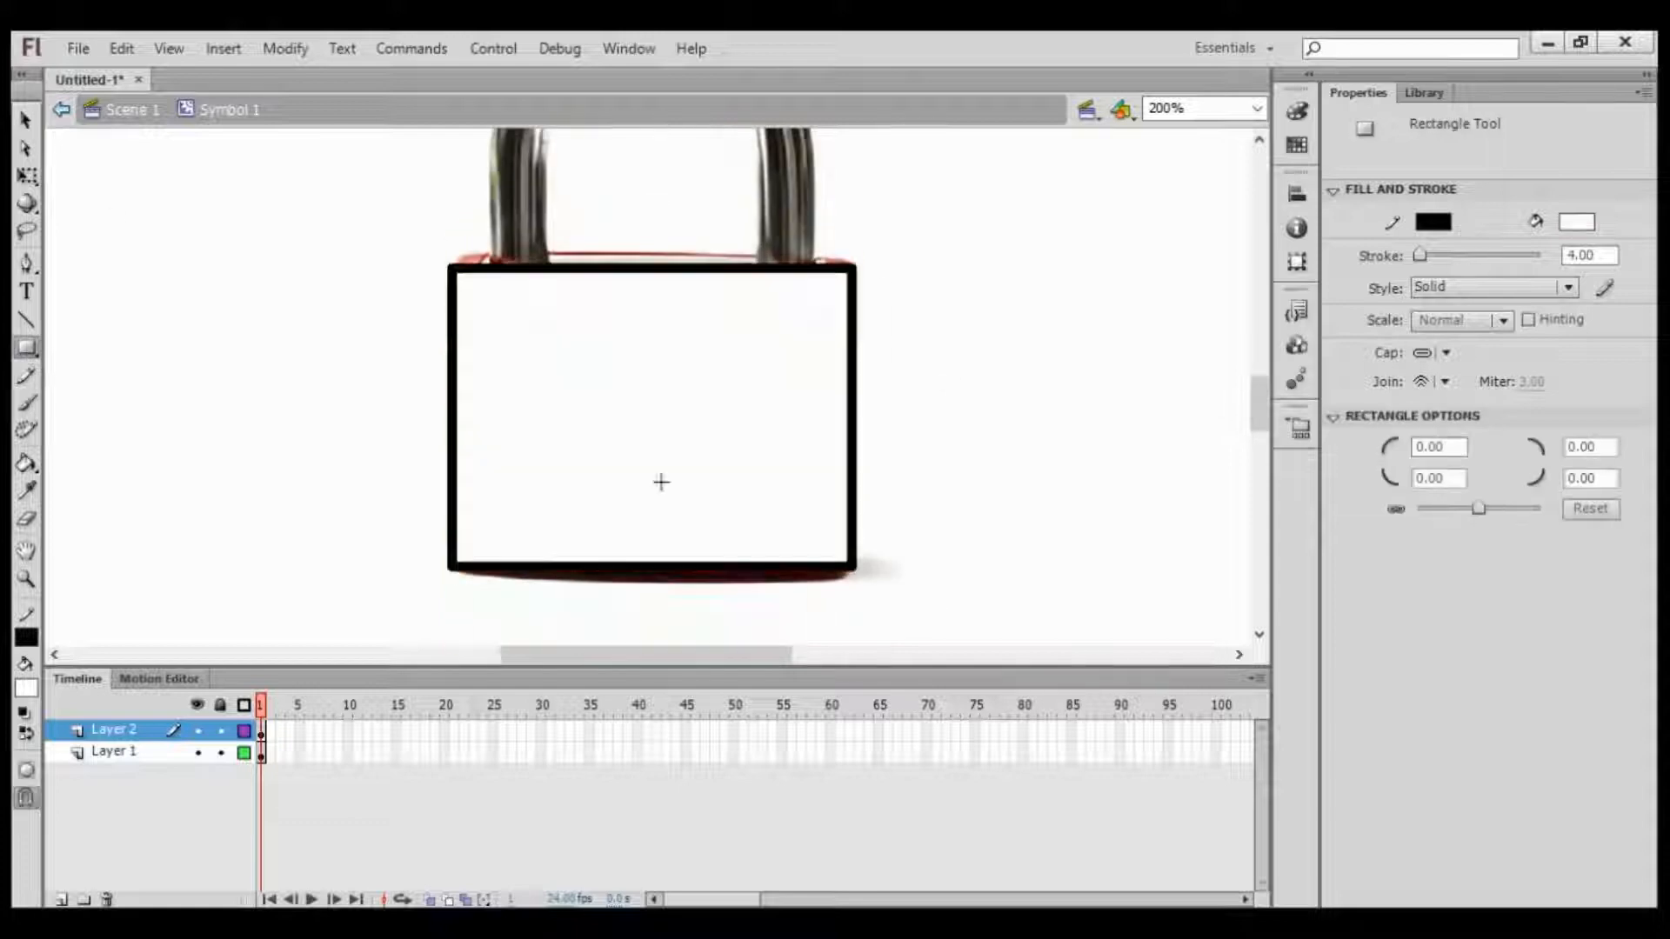
{"action": "key", "text": "q"}
{"action": "left_click", "coordinate": [661, 482]}
{"action": "key", "text": "Delete"}
Step: Lock the photo layer and curve the rectangle's bottom edge downward to follow the body
{"action": "left_click", "coordinate": [221, 752]}
{"action": "left_click_drag", "start_coordinate": [640, 568], "coordinate": [640, 586]}
{"action": "scroll", "coordinate": [527, 348], "scroll_direction": "up", "scroll_amount": 3}
Step: Draw a short slanted Pencil line at the body outline's upper-left corner and adjust its end to start the top rim
{"action": "key", "text": "y"}
{"action": "left_click_drag", "start_coordinate": [453, 399], "coordinate": [473, 387]}
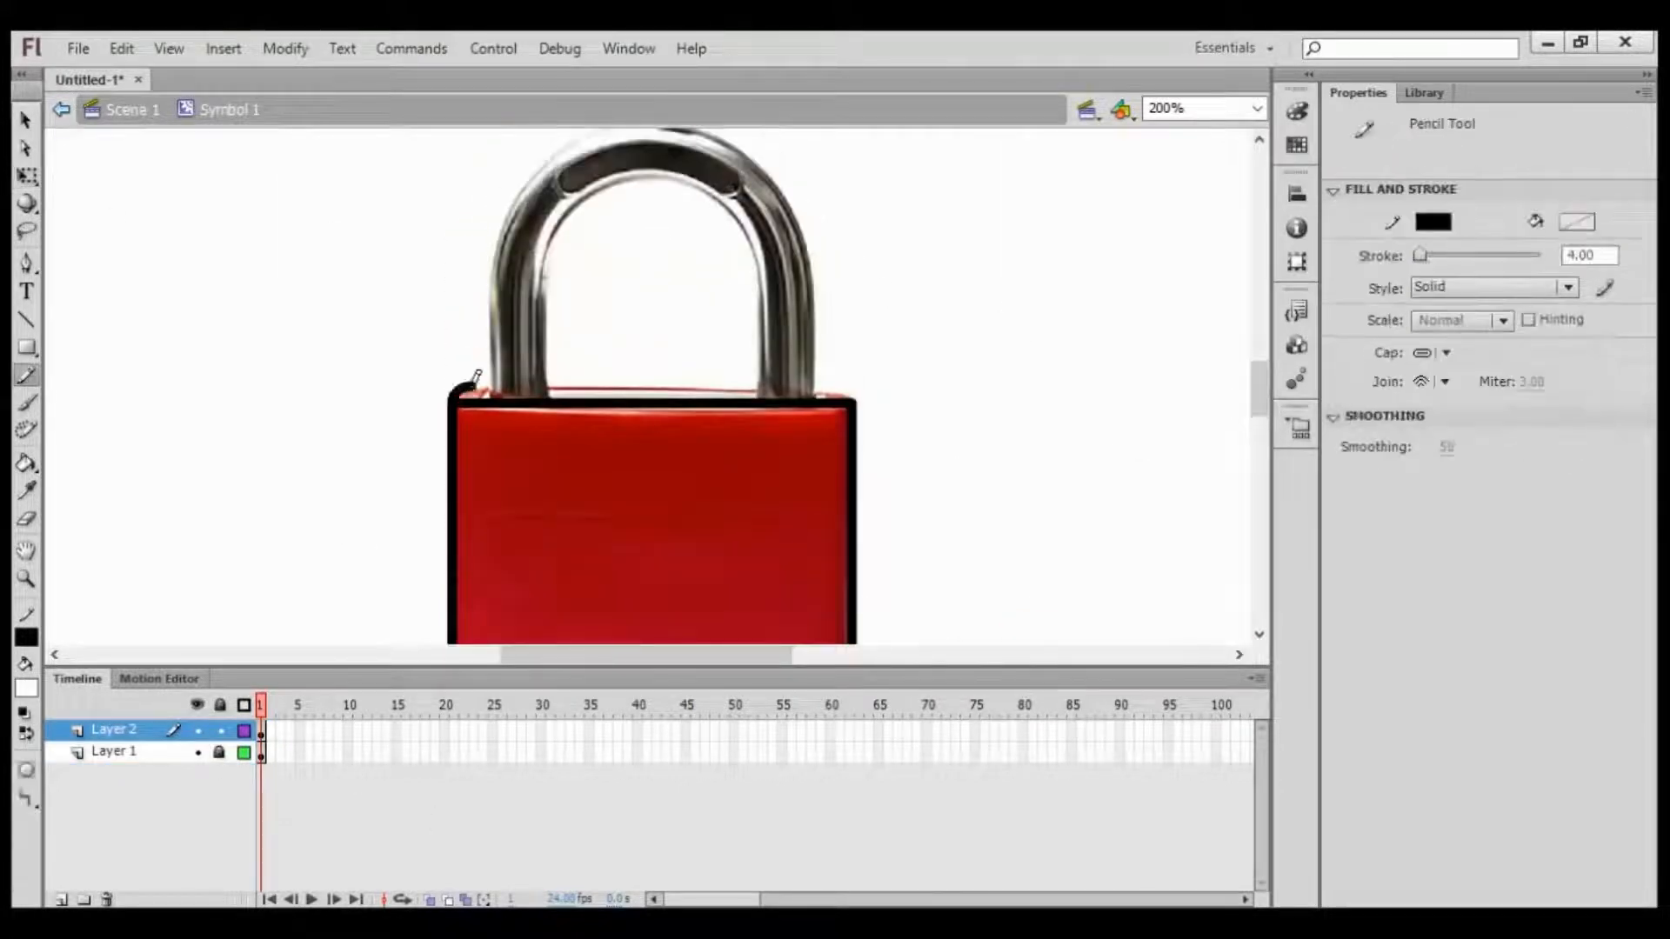
{"action": "key", "text": "ctrl+="}
{"action": "key", "text": "ctrl+="}
{"action": "left_click_drag", "start_coordinate": [709, 552], "coordinate": [707, 469]}
{"action": "key", "text": "q"}
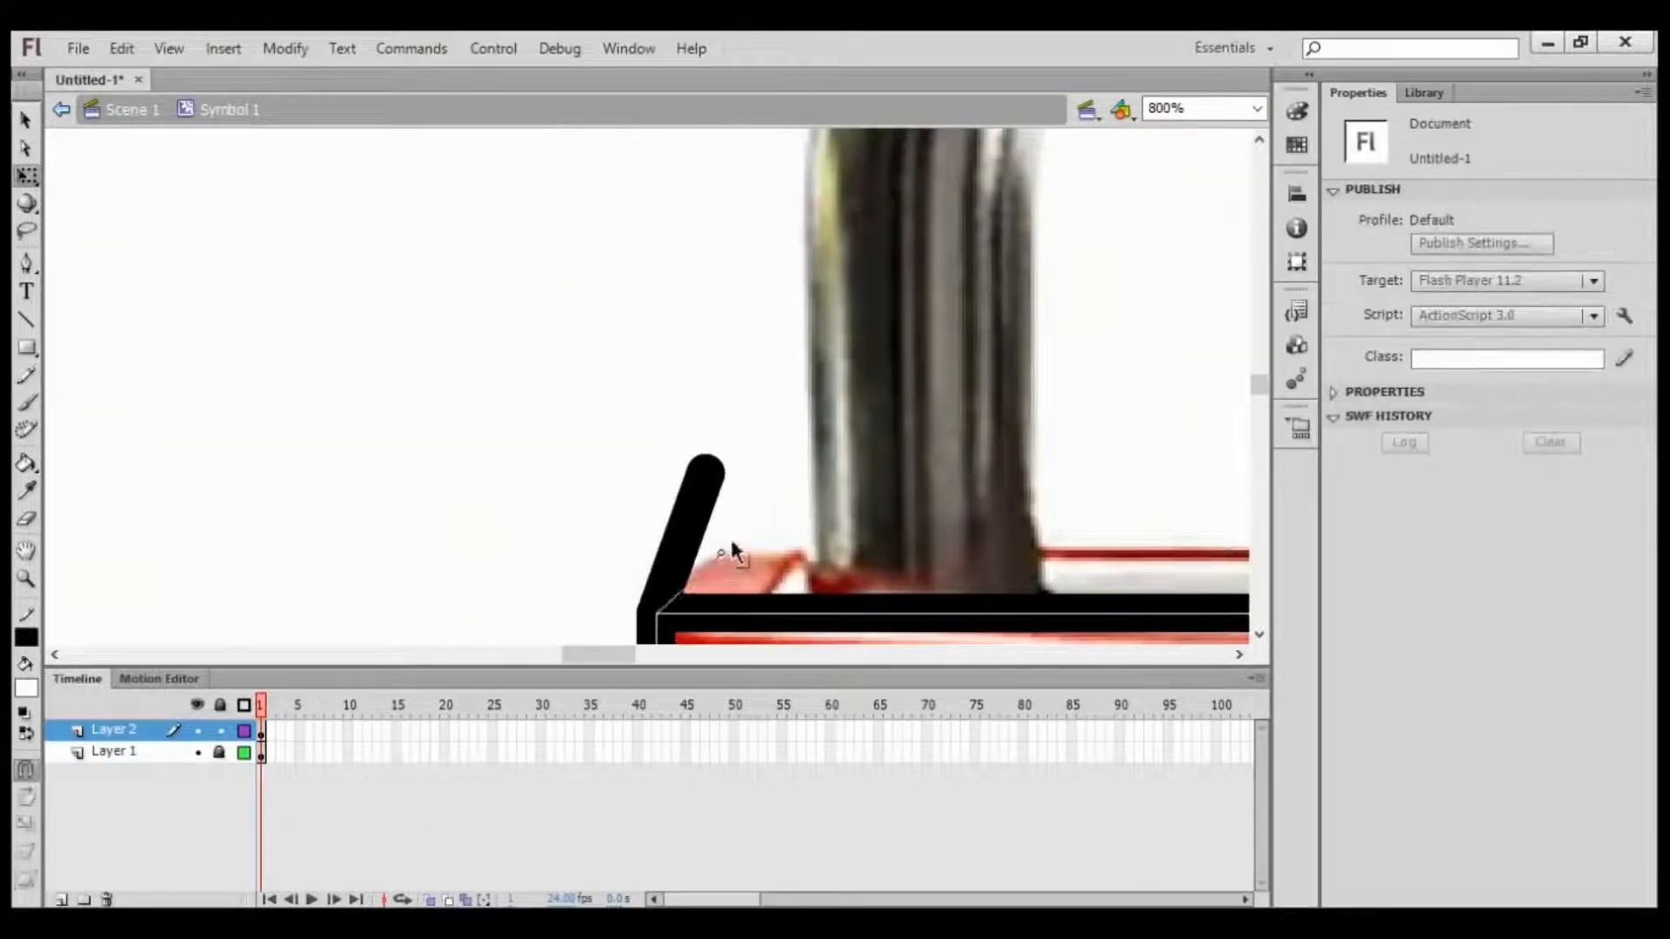
Step: Complete the top rim with a slanted right corner and an upper edge along the photo's rim
{"action": "scroll", "coordinate": [732, 550], "scroll_direction": "right", "scroll_amount": 3}
{"action": "left_click", "coordinate": [348, 557]}
{"action": "left_click_drag", "start_coordinate": [604, 644], "coordinate": [1078, 643]}
{"action": "scroll", "coordinate": [870, 522], "scroll_direction": "right", "scroll_amount": 3}
{"action": "key", "text": "Escape"}
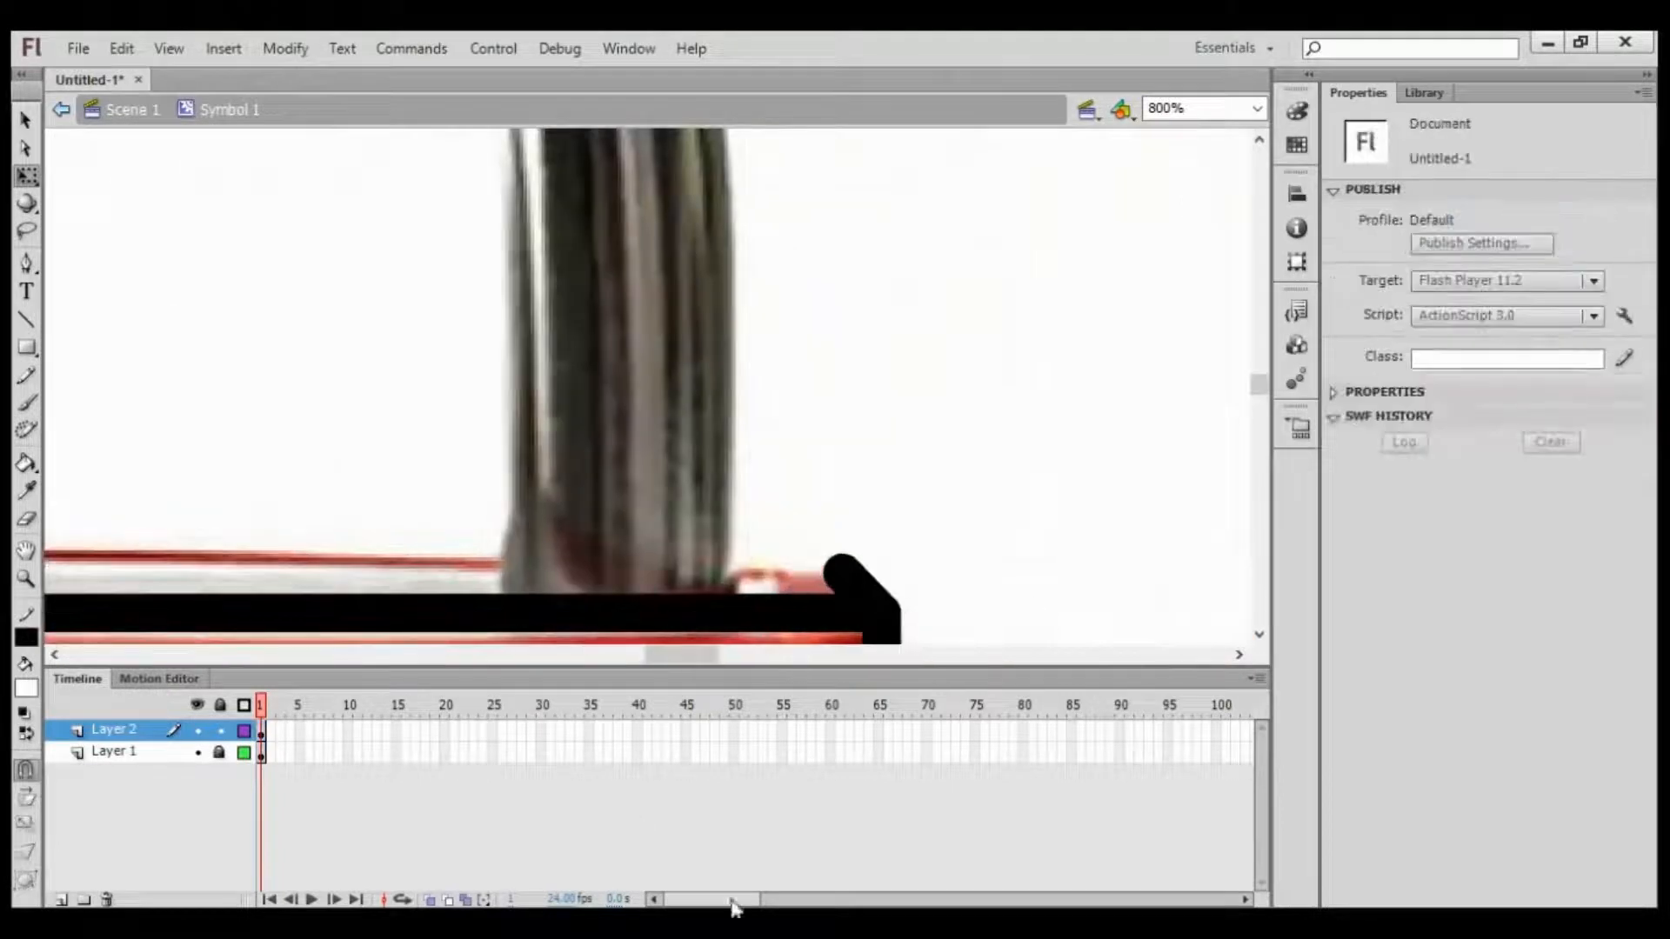
{"action": "scroll", "coordinate": [683, 552], "scroll_direction": "left", "scroll_amount": 3}
{"action": "left_click", "coordinate": [1224, 568]}
{"action": "scroll", "coordinate": [870, 522], "scroll_direction": "left", "scroll_amount": 3}
{"action": "key", "text": "ctrl+2"}
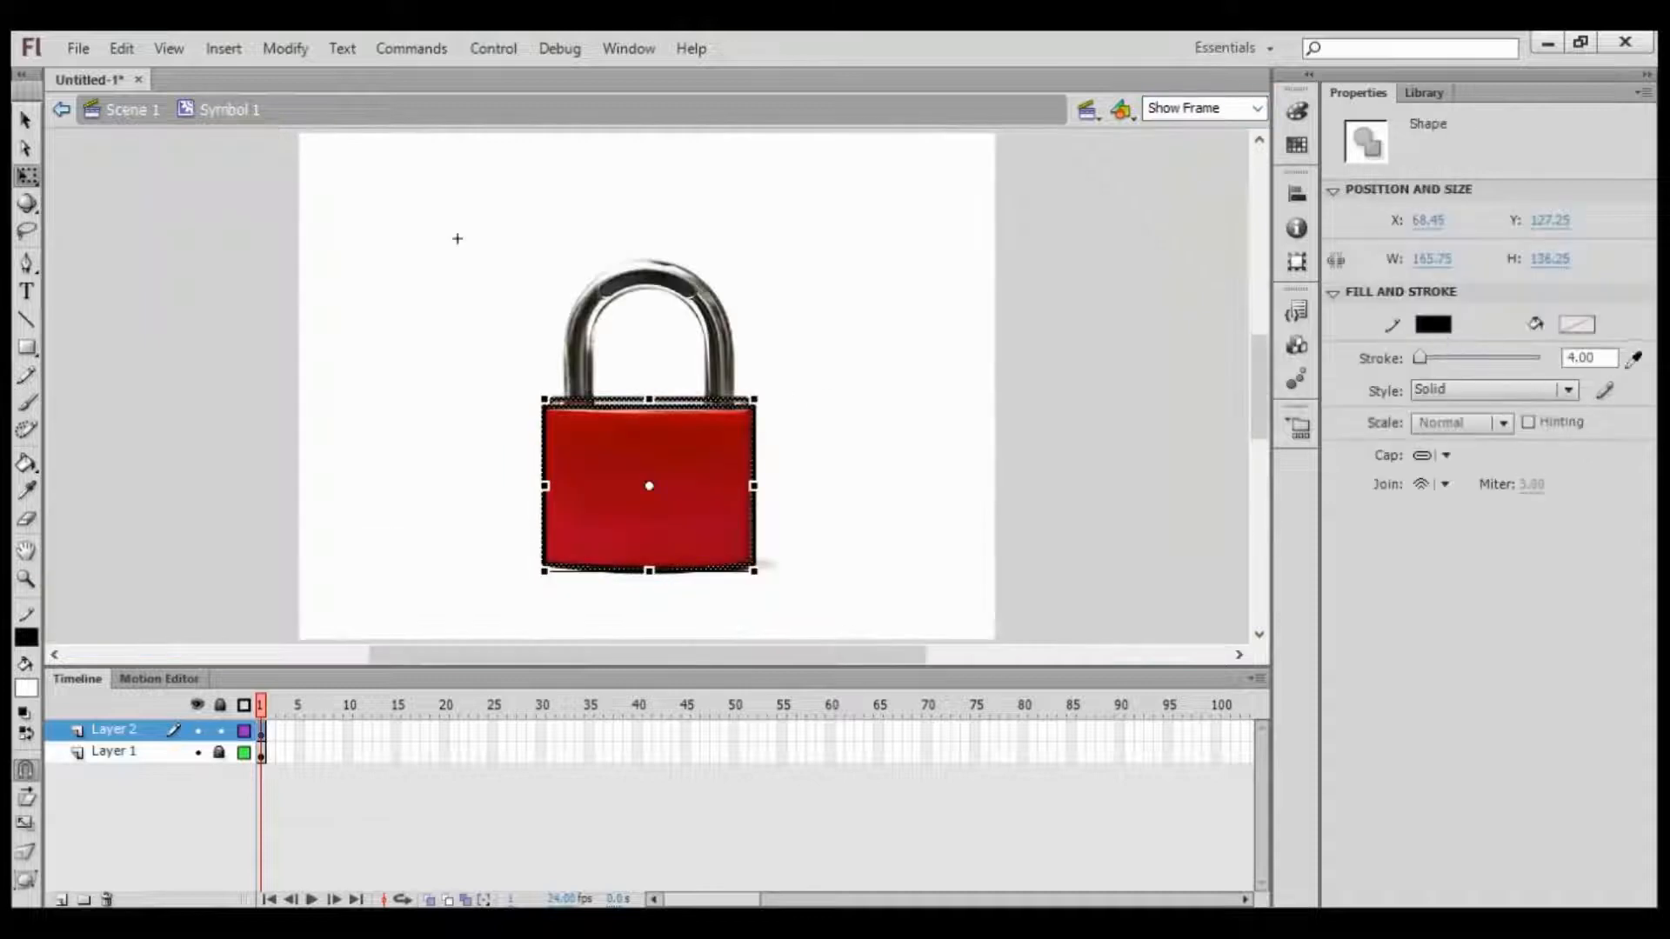
Step: Fill the body and its top rim with dark red
{"action": "left_click", "coordinate": [786, 455]}
{"action": "key", "text": "k"}
{"action": "left_click", "coordinate": [612, 393]}
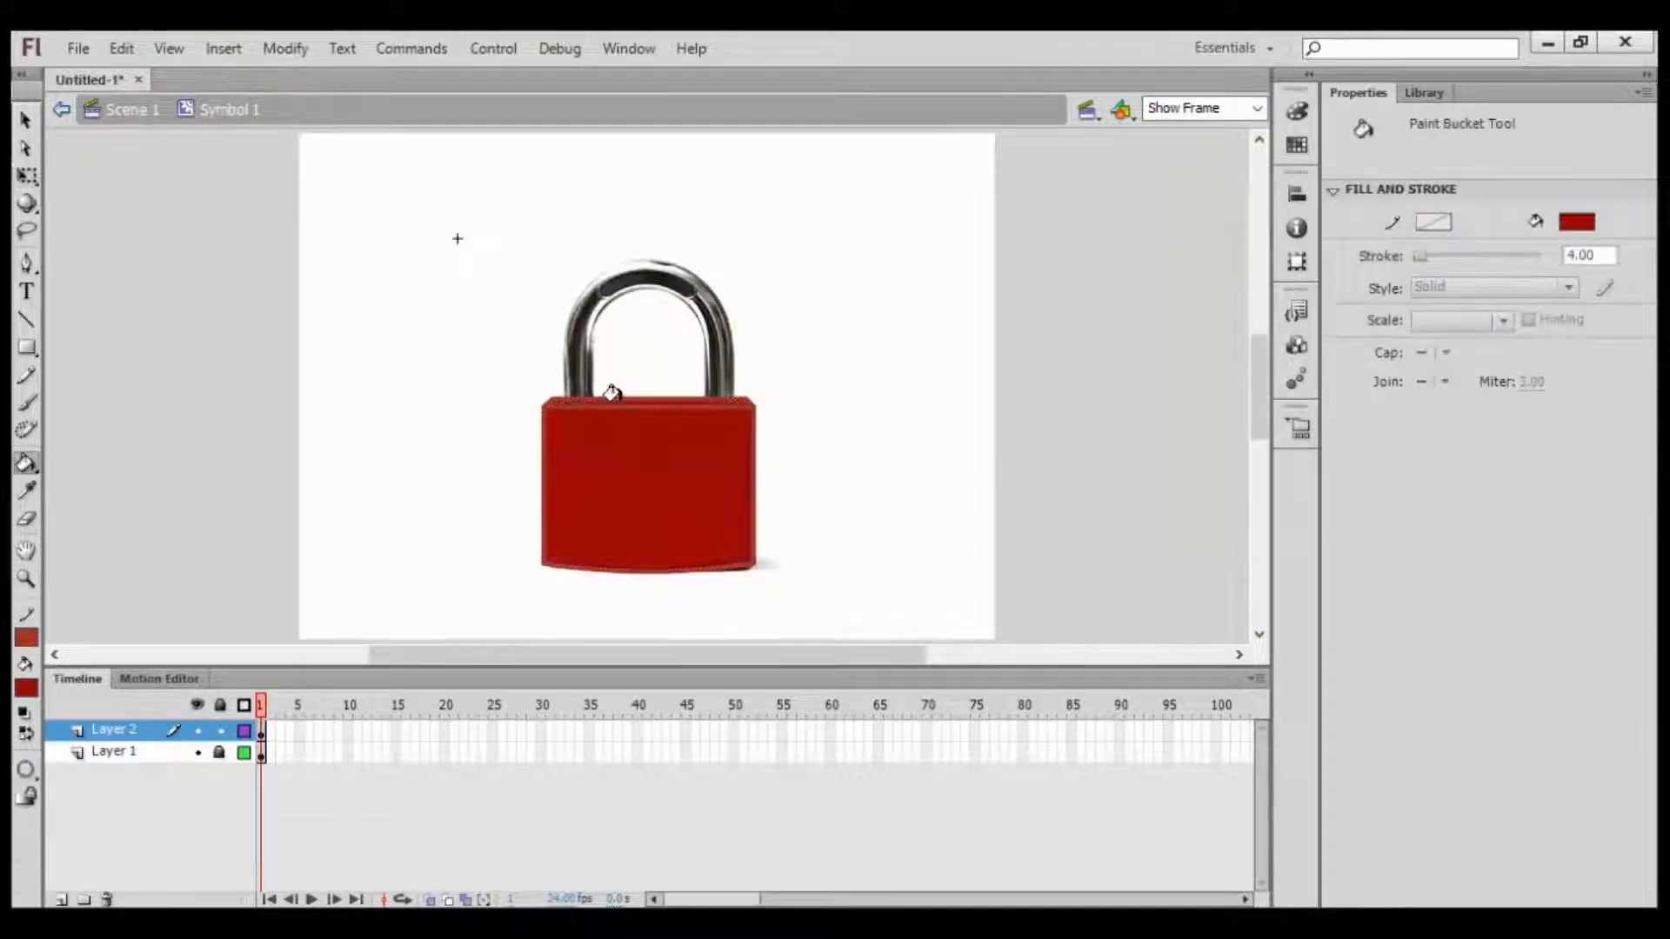
Step: Recolour the body's outline to dark brown
{"action": "key", "text": "q"}
{"action": "left_click", "coordinate": [597, 502]}
{"action": "key", "text": "ctrl+8"}
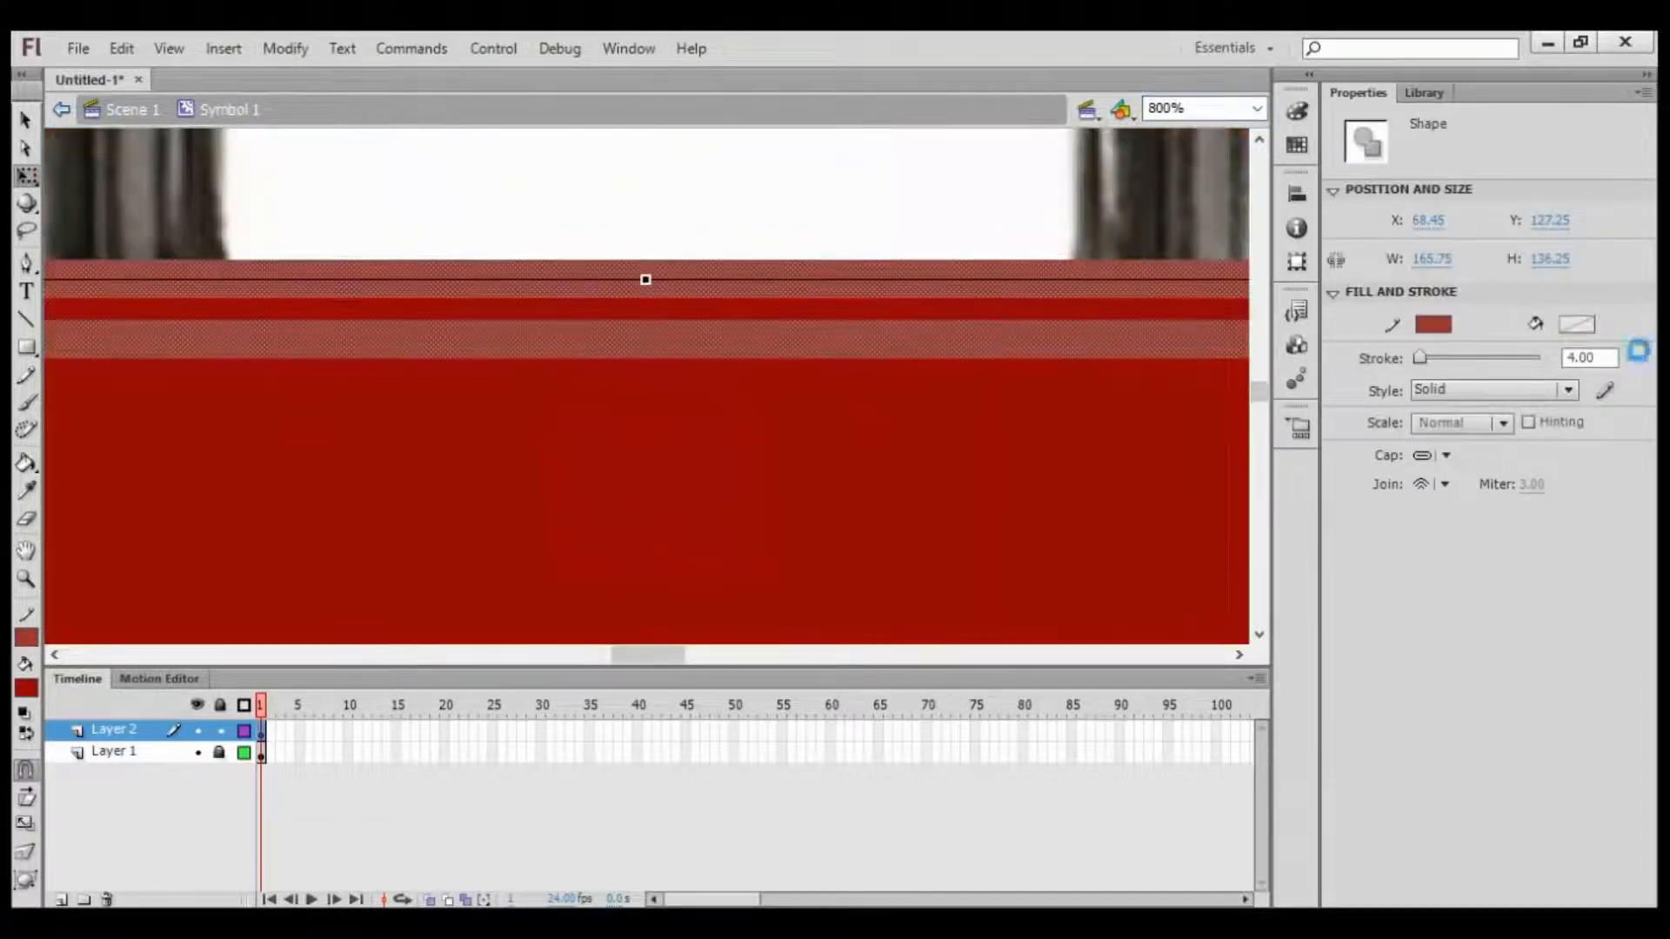
{"action": "key", "text": "Escape"}
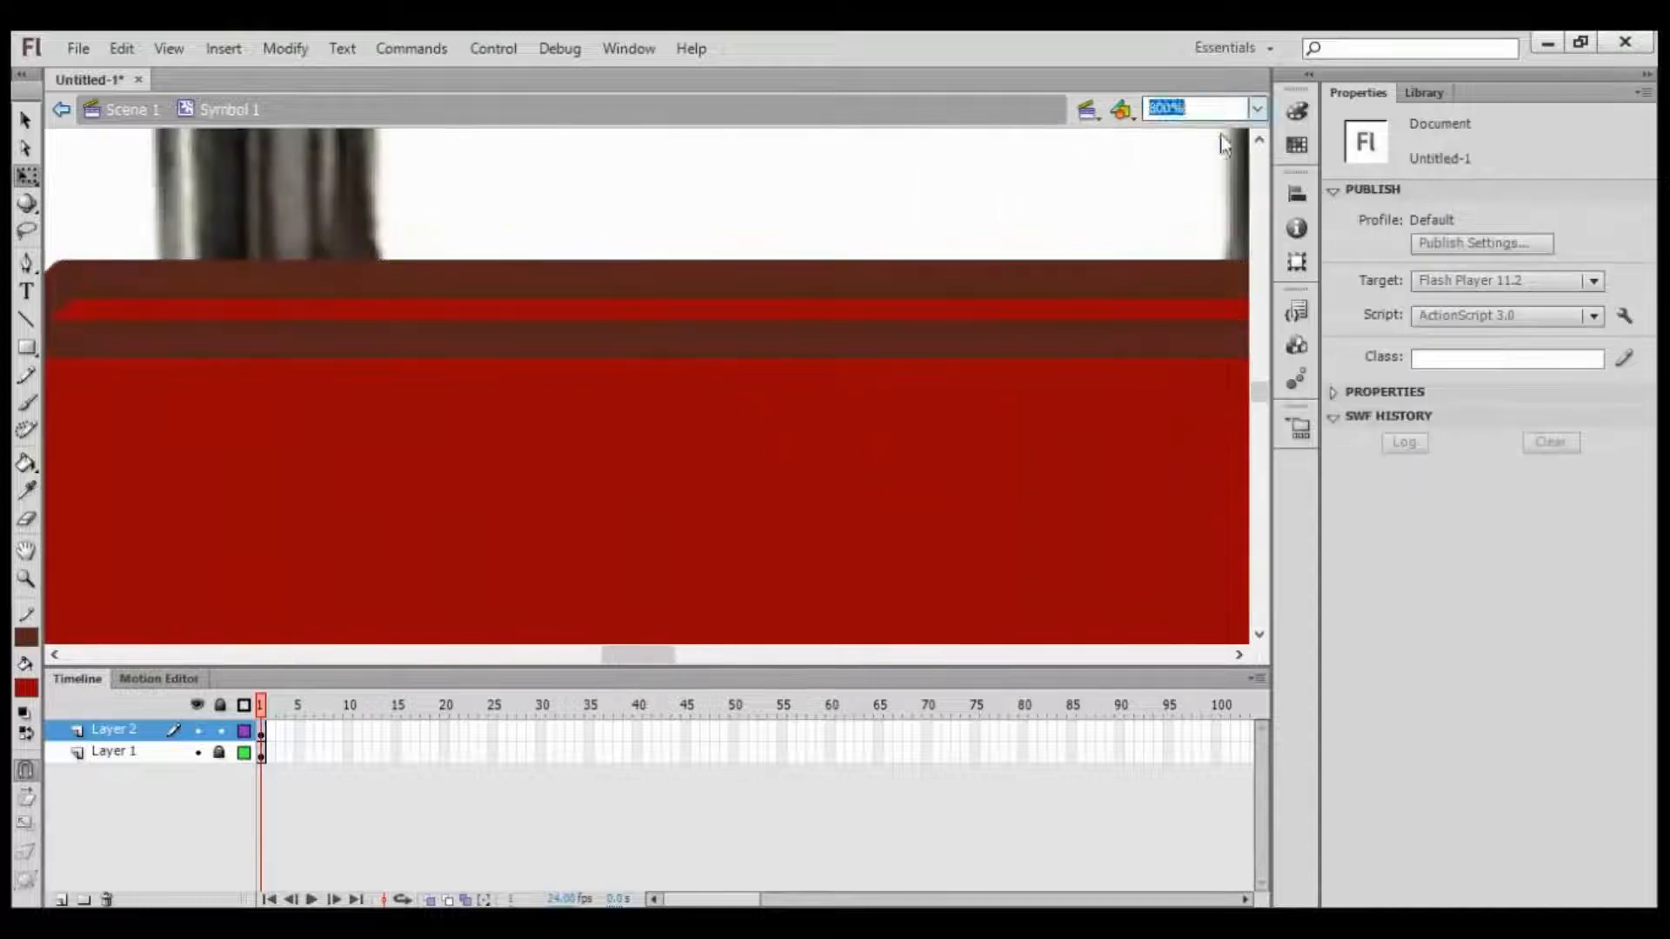
Step: Add a new layer for the shackle and hide the red body layer to reveal the photo
{"action": "key", "text": "ctrl+2"}
{"action": "key", "text": "ctrl+shift+n"}
{"action": "key", "text": "y"}
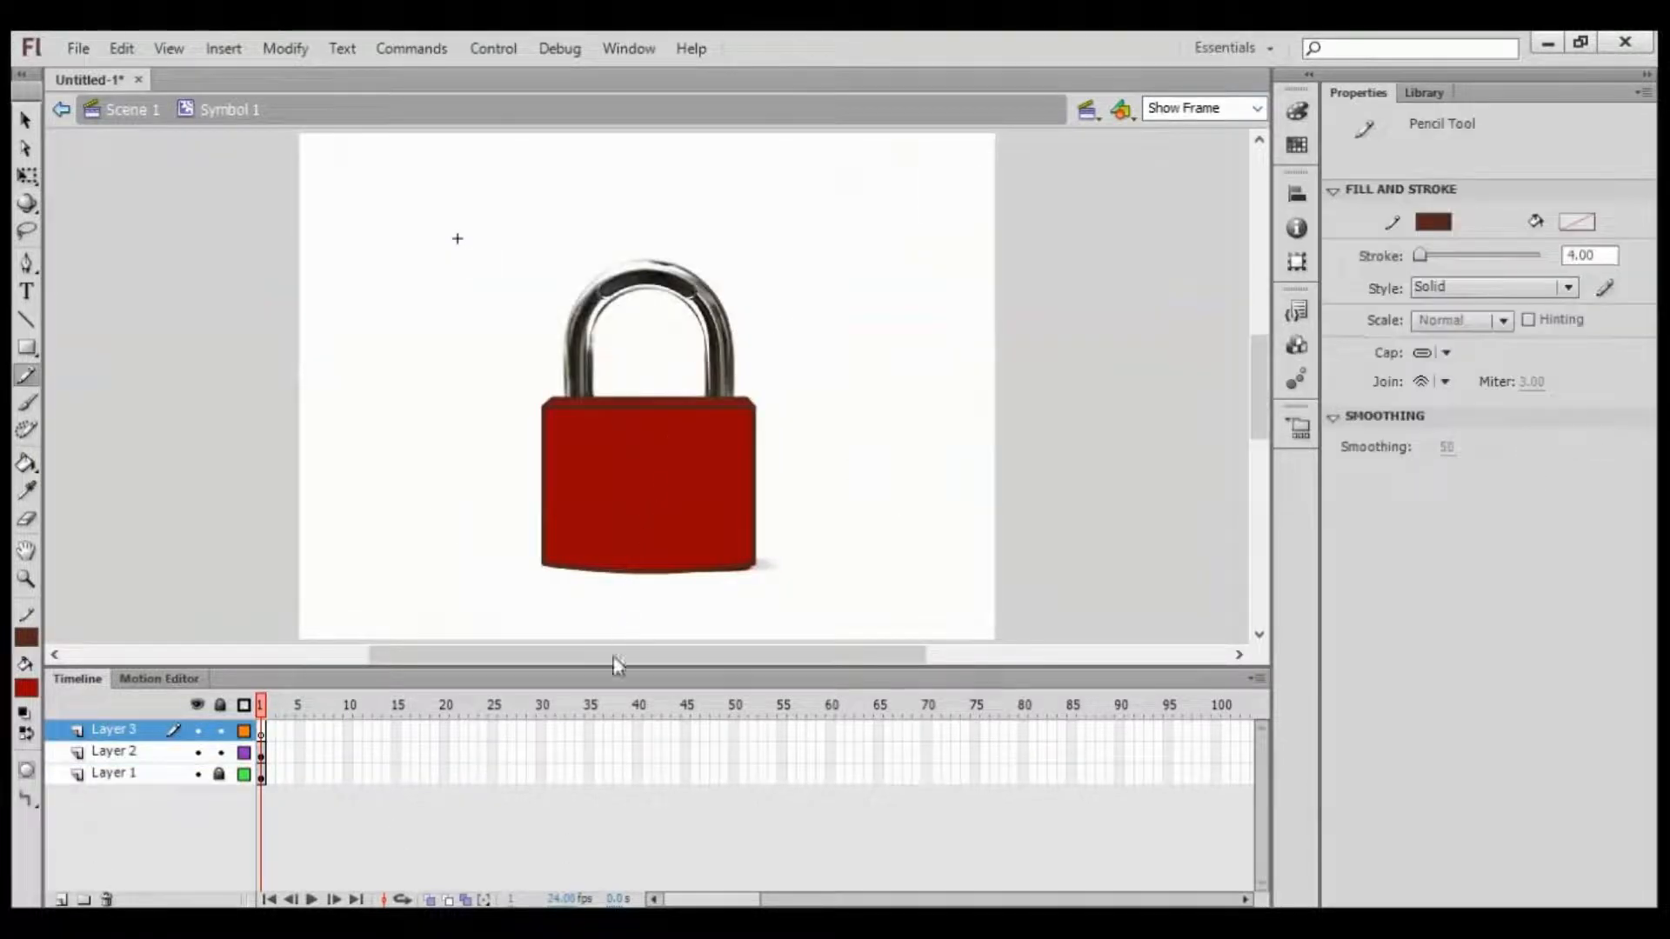
{"action": "left_click_drag", "start_coordinate": [617, 665], "coordinate": [744, 661]}
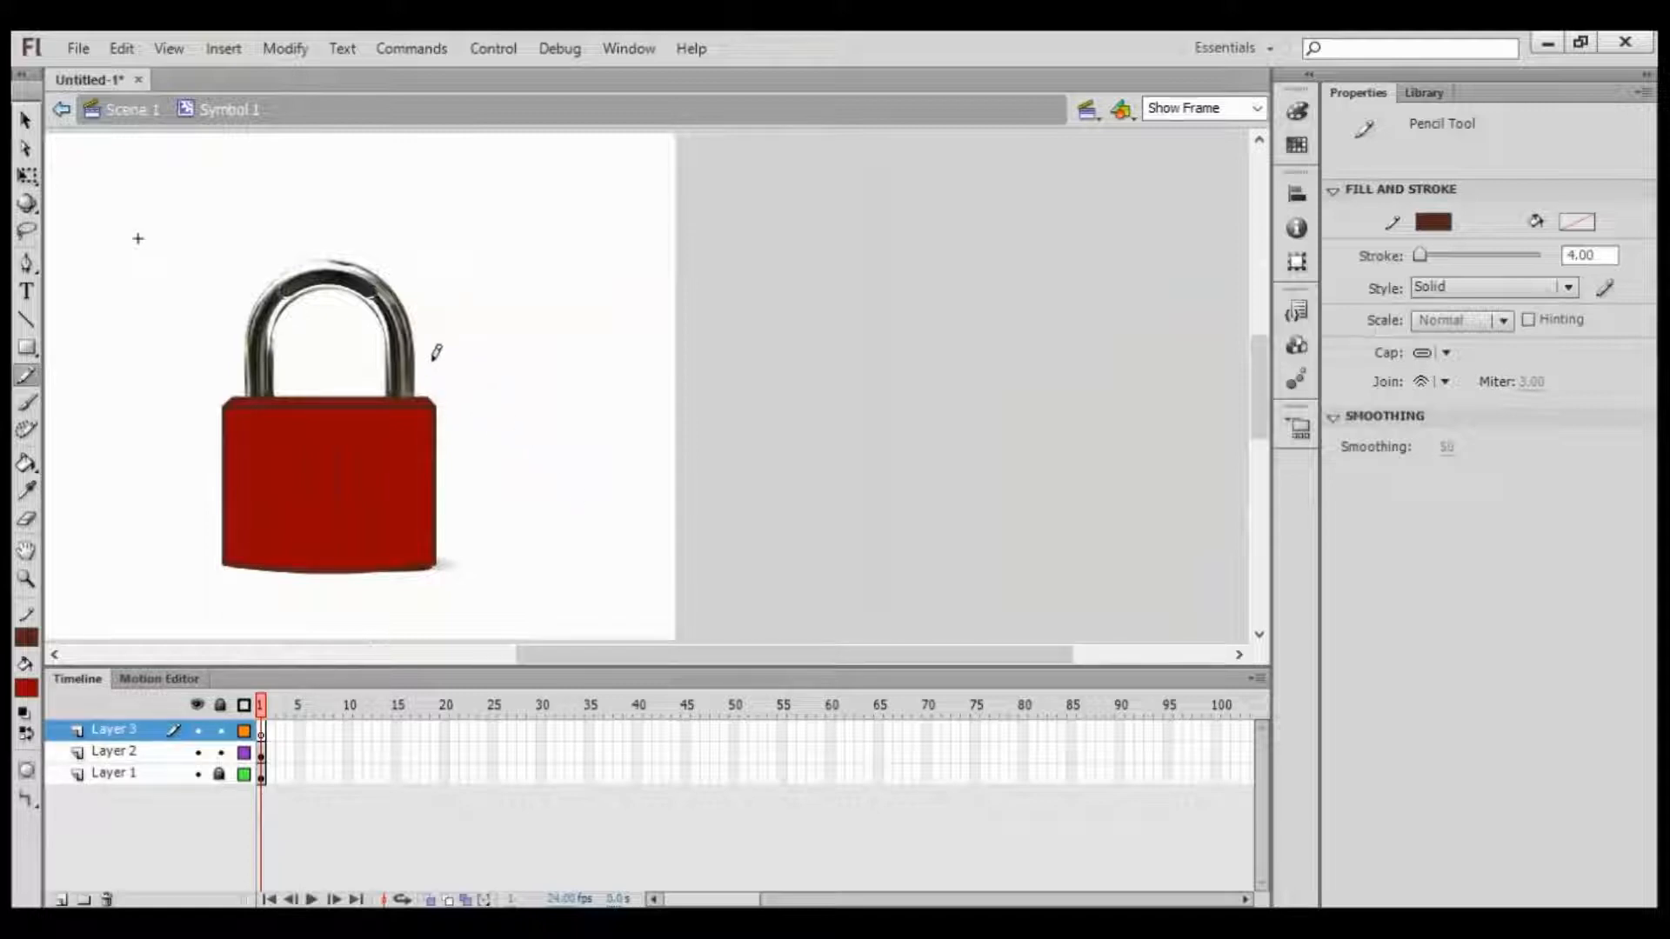
{"action": "left_click", "coordinate": [197, 751]}
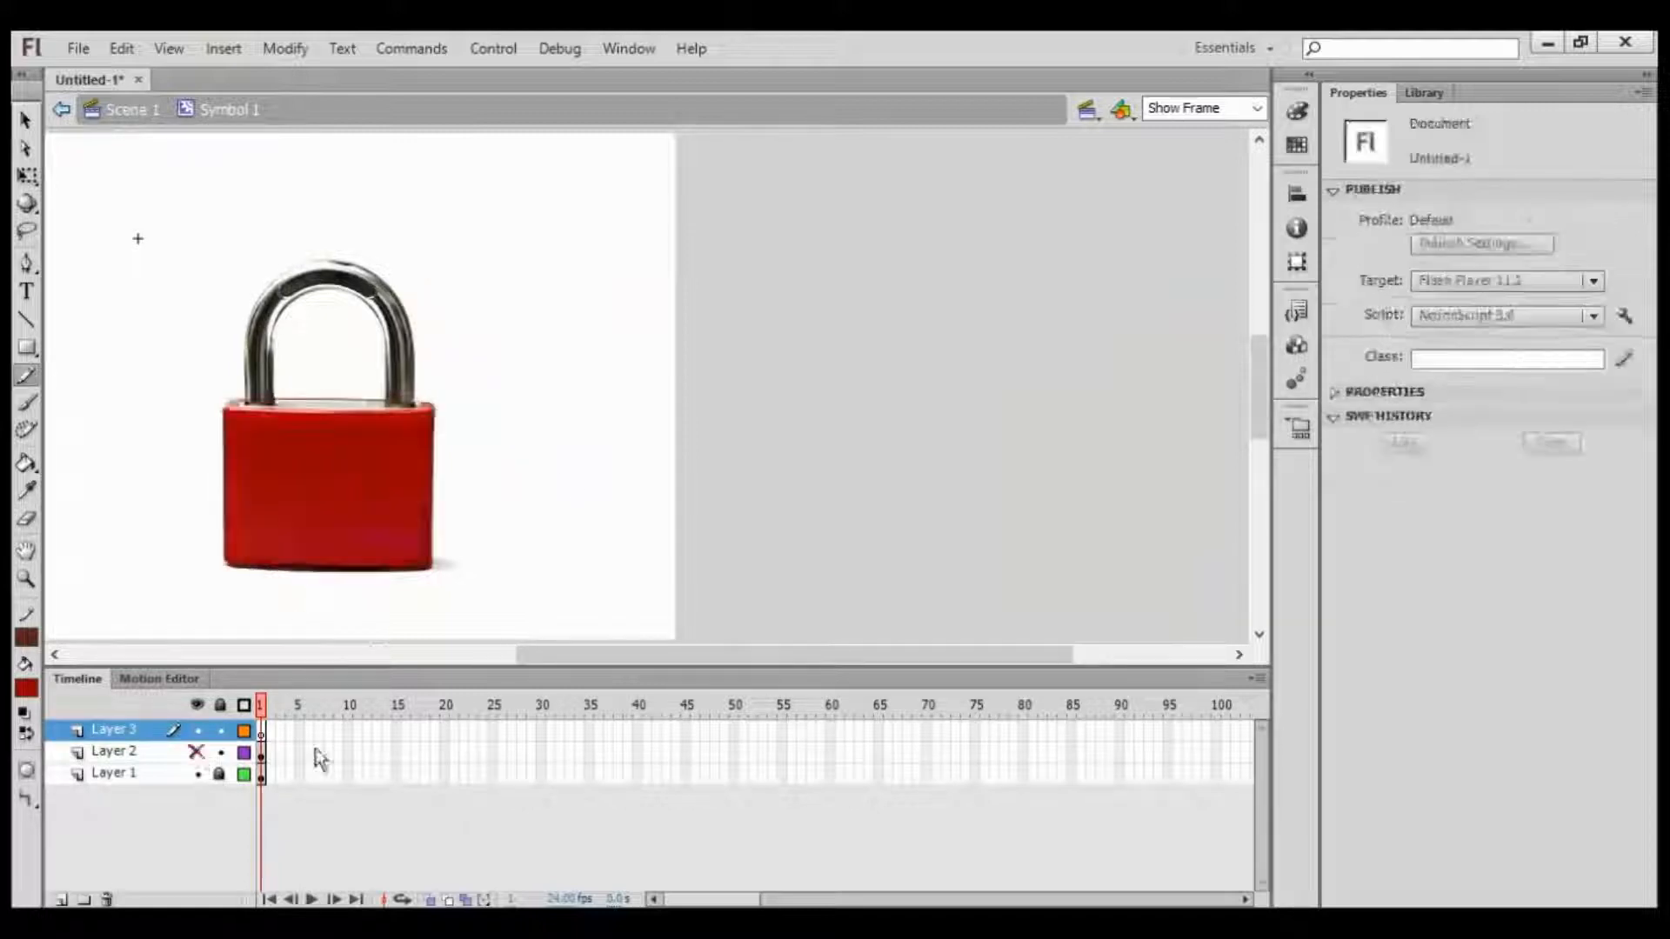
{"action": "left_click_drag", "start_coordinate": [562, 656], "coordinate": [455, 655]}
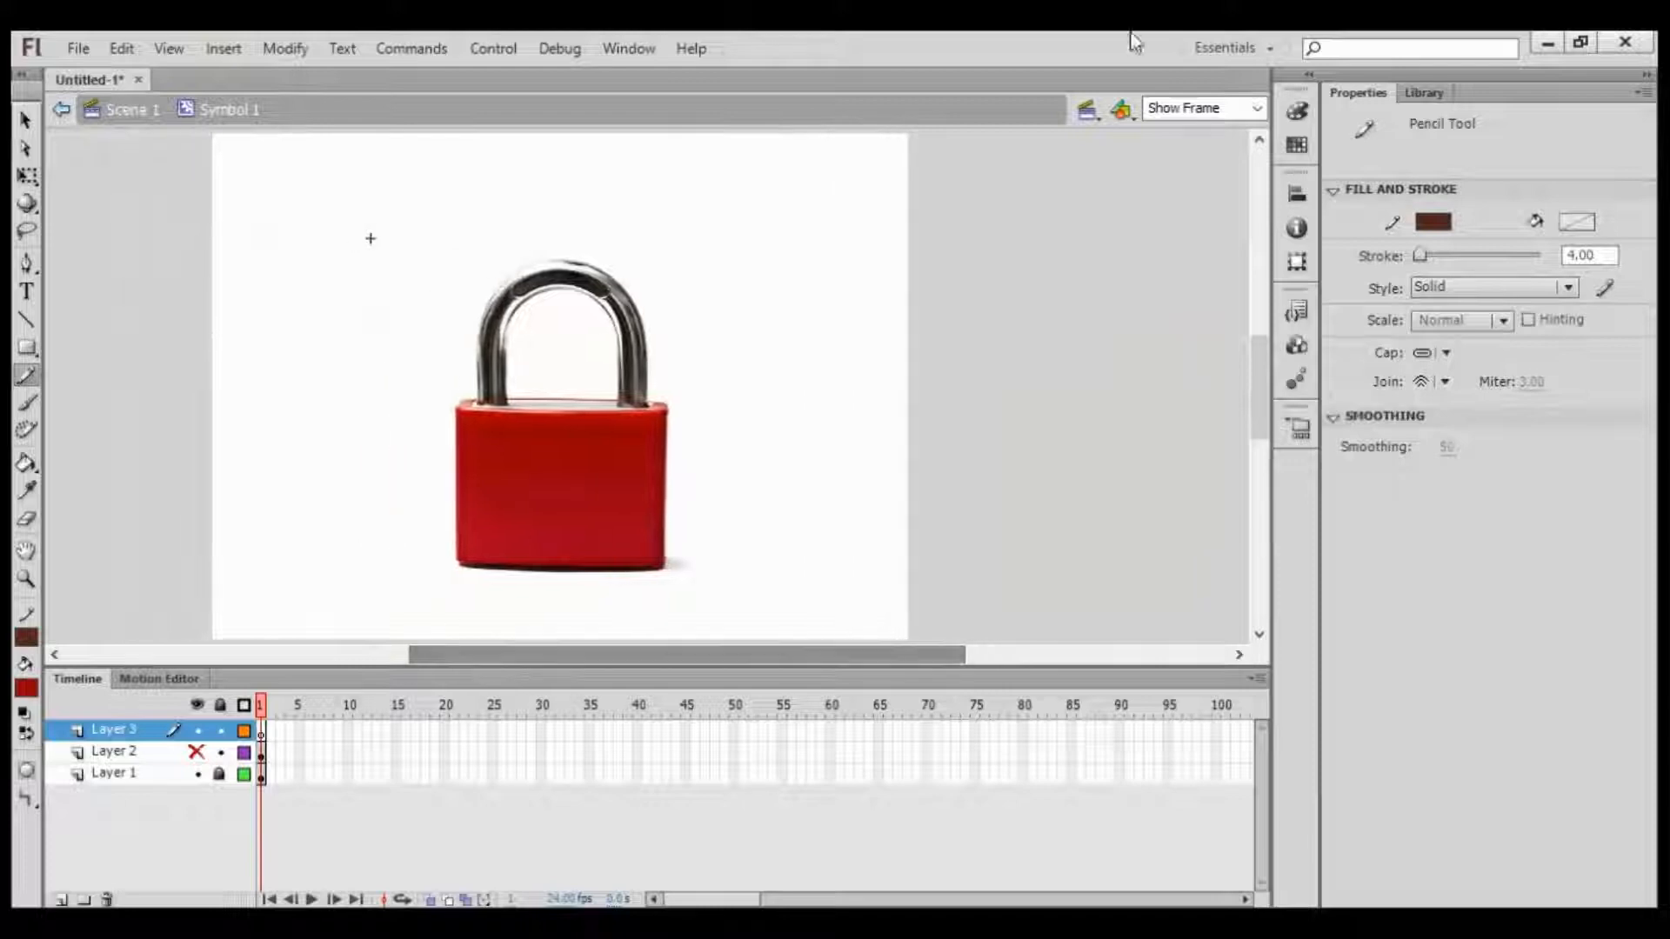
{"action": "left_click", "coordinate": [1253, 111]}
{"action": "left_click", "coordinate": [1165, 239]}
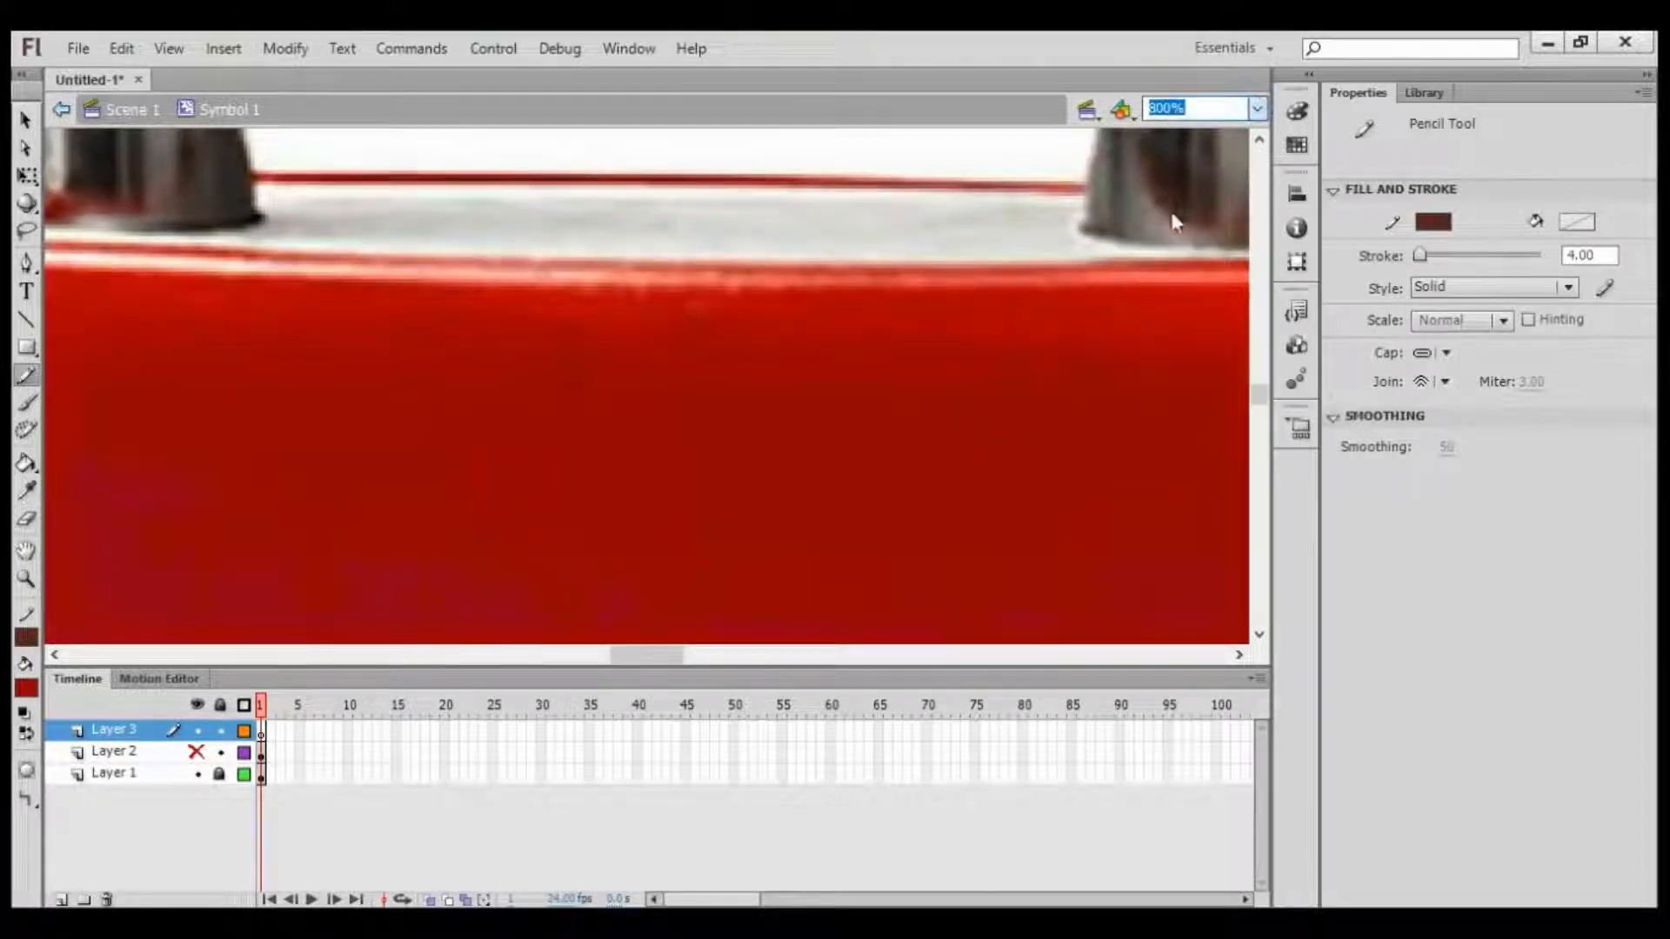
{"action": "type", "text": "200"}
{"action": "key", "text": "Return"}
{"action": "left_click_drag", "start_coordinate": [1260, 431], "coordinate": [1260, 388]}
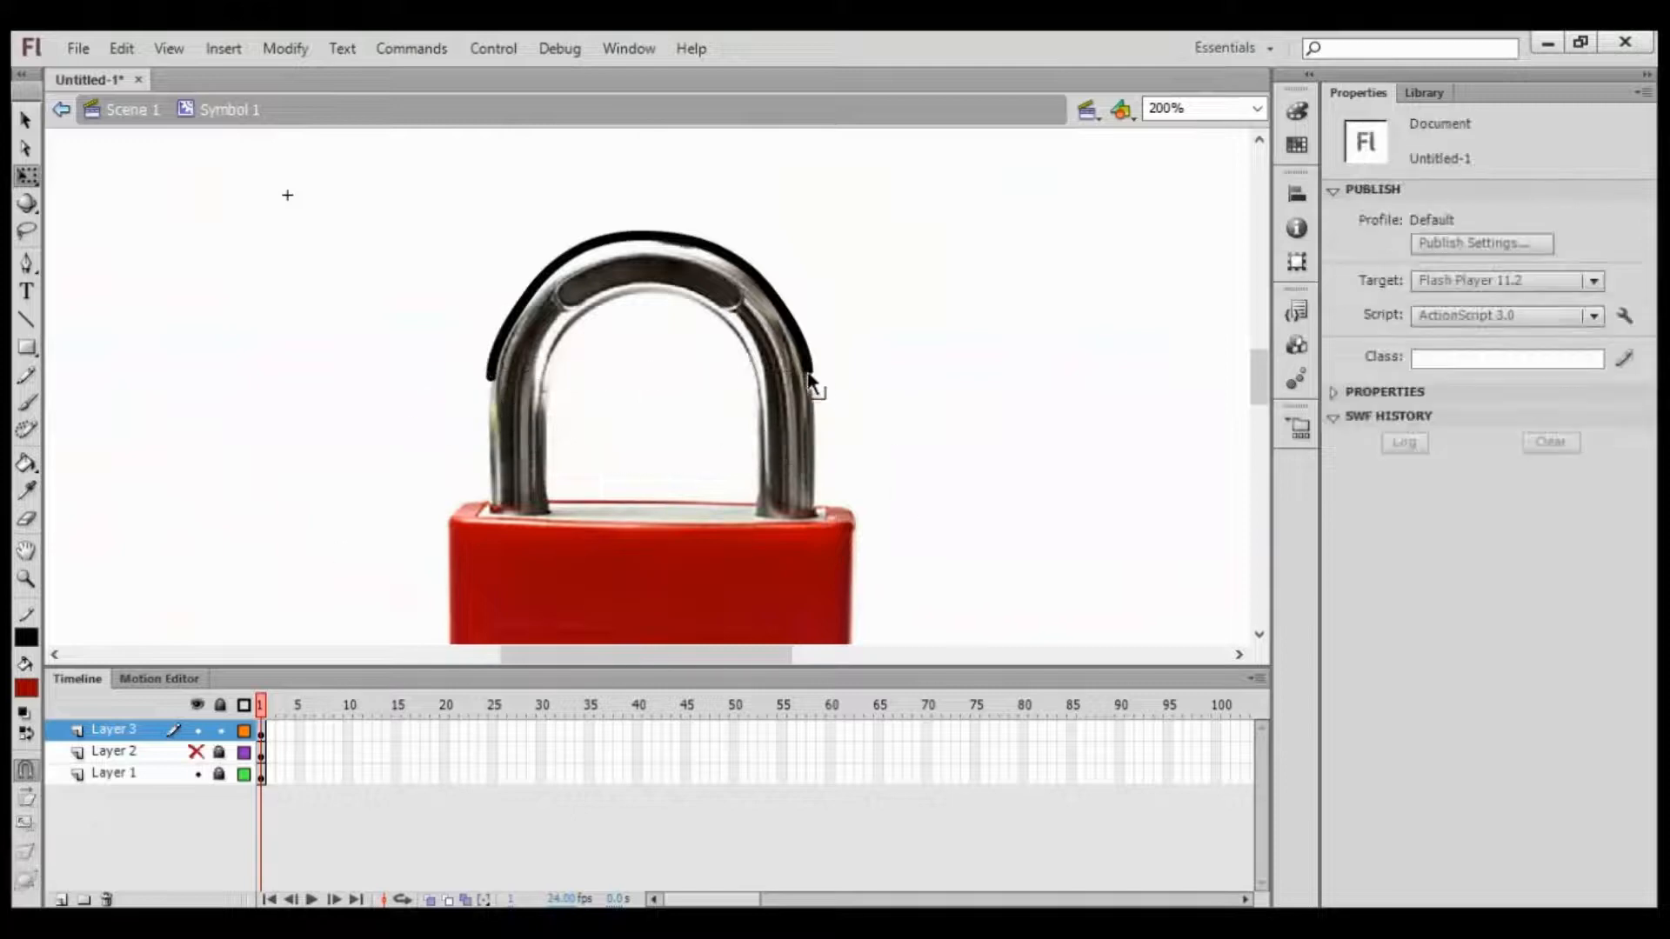
{"action": "left_click_drag", "start_coordinate": [814, 383], "coordinate": [822, 374]}
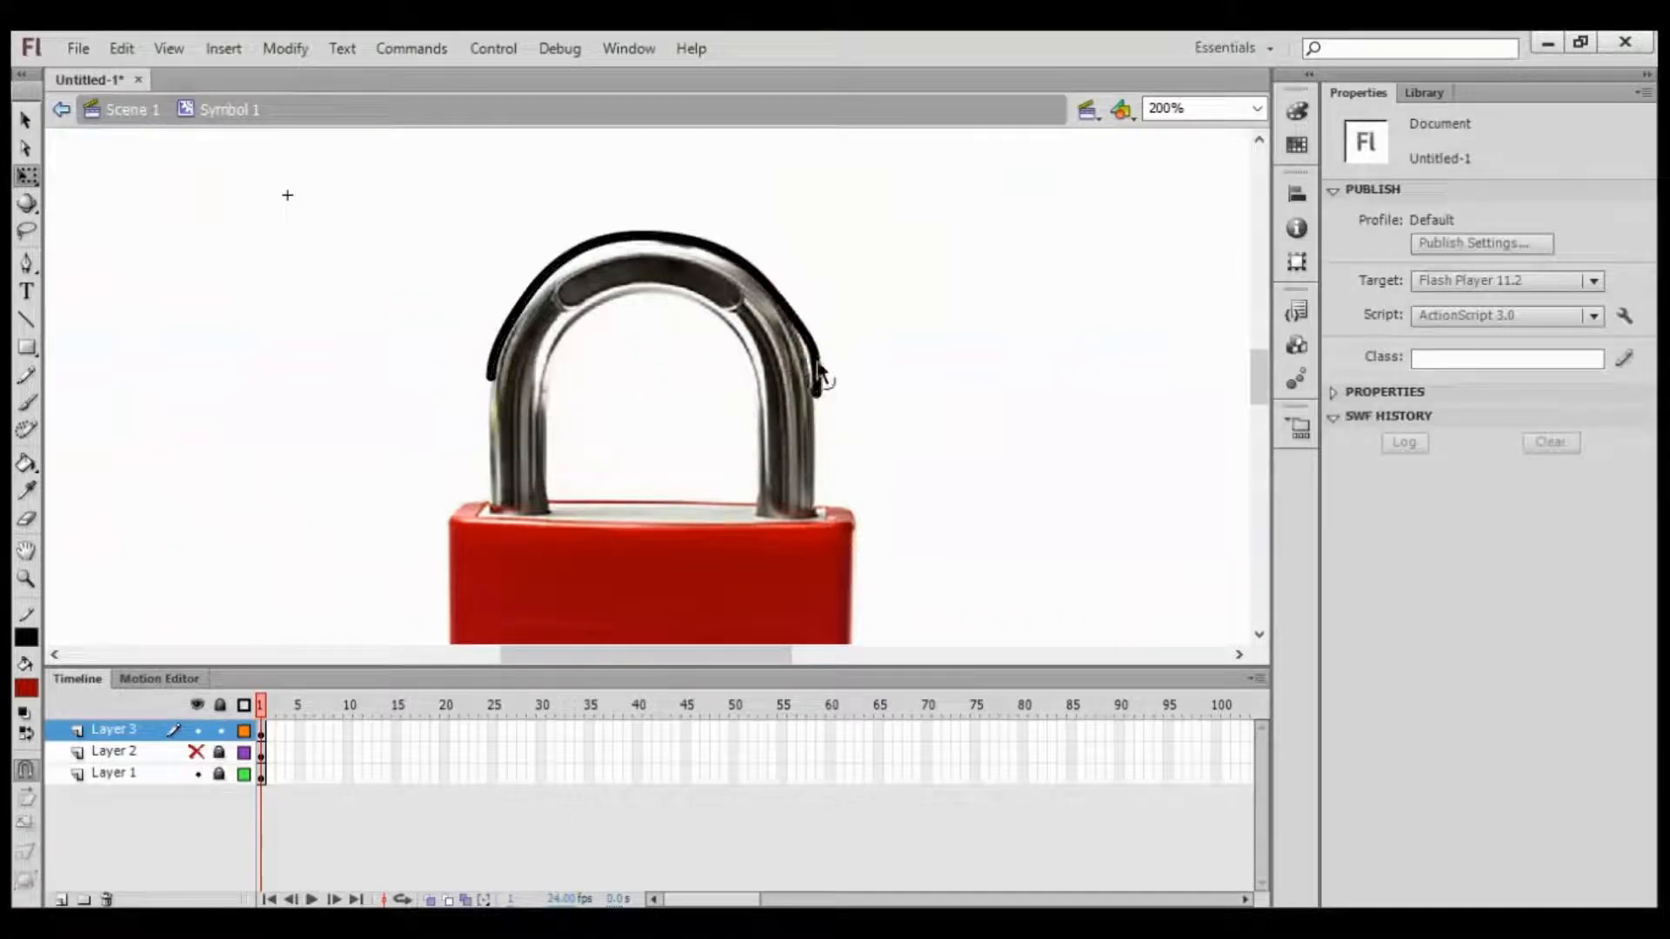
{"action": "key", "text": "ctrl+z"}
{"action": "key", "text": "ctrl+z"}
{"action": "key", "text": "ctrl+z"}
{"action": "key", "text": "ctrl+z"}
{"action": "key", "text": "ctrl+z"}
{"action": "key", "text": "ctrl+z"}
{"action": "key", "text": "ctrl+z"}
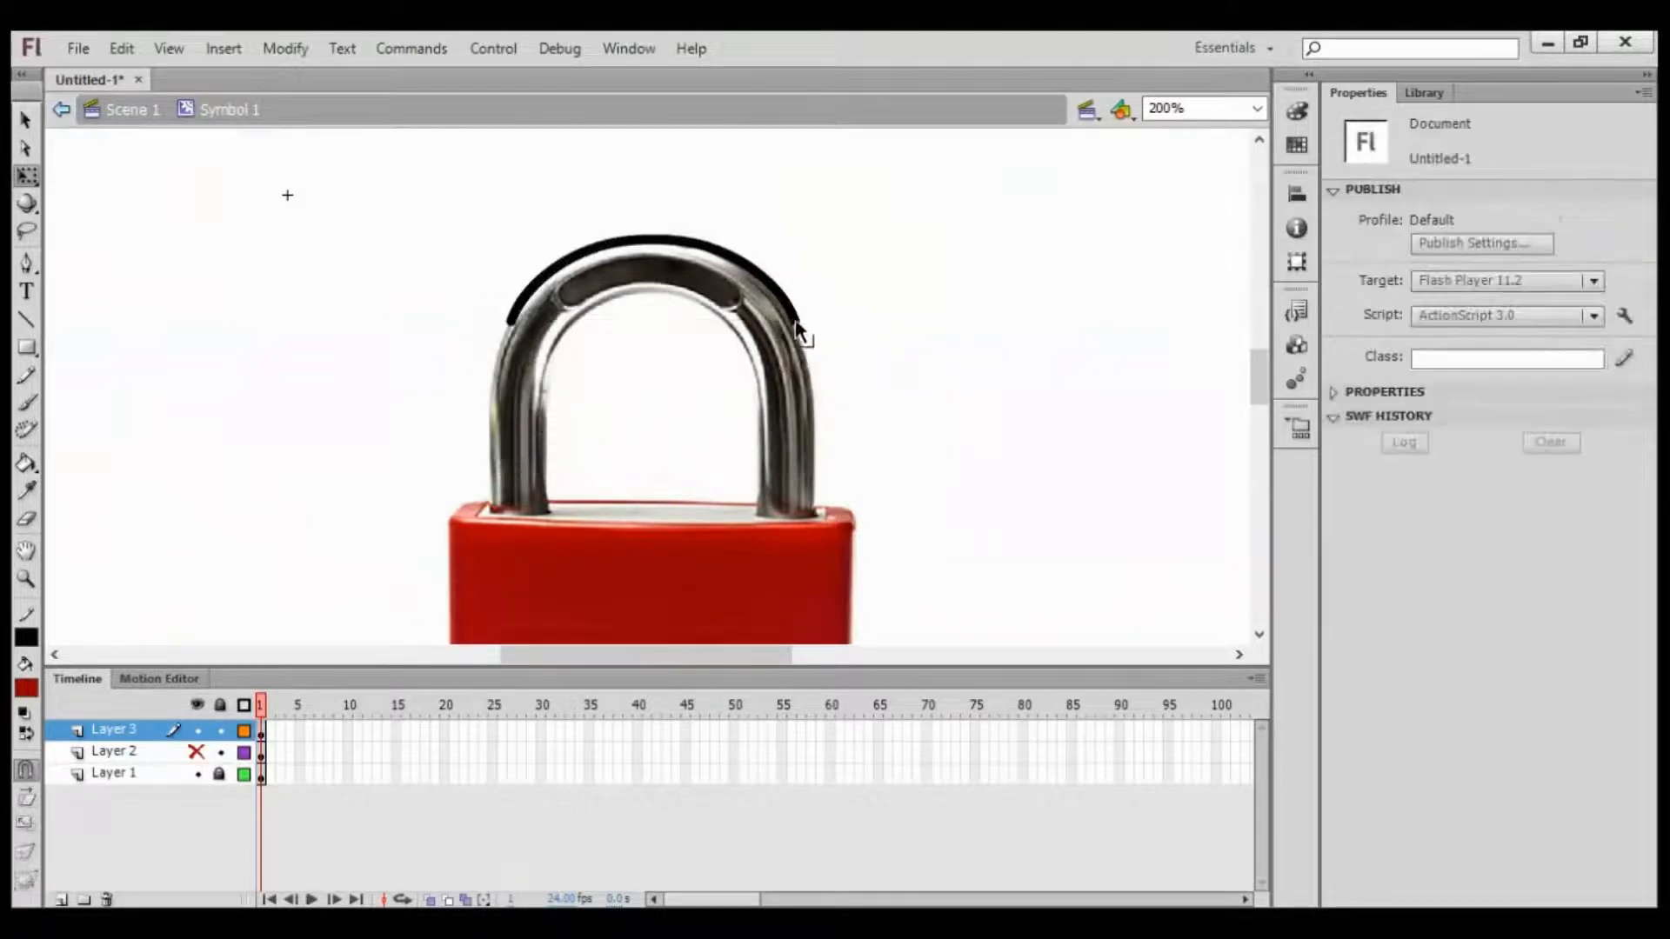
Step: Complete the shackle's outer black outline down to the body and add a matching inner outline
{"action": "left_click_drag", "start_coordinate": [798, 325], "coordinate": [807, 346]}
{"action": "key", "text": "y"}
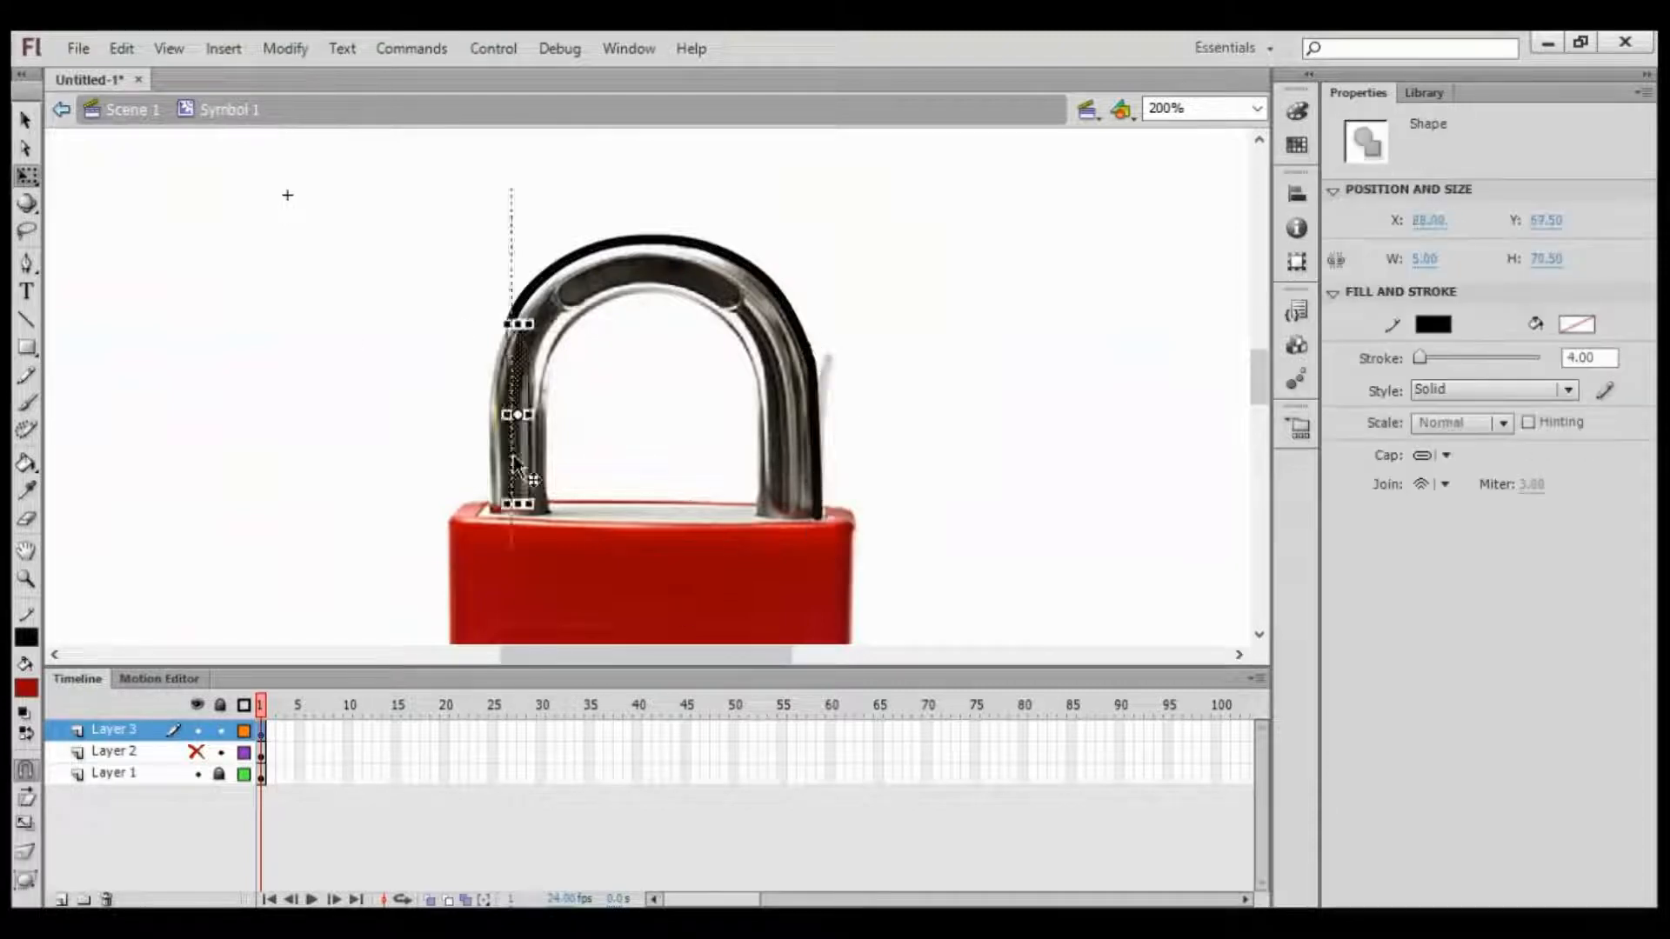
{"action": "left_click_drag", "start_coordinate": [515, 460], "coordinate": [499, 470]}
{"action": "left_click", "coordinate": [576, 435]}
{"action": "double_click", "coordinate": [498, 497]}
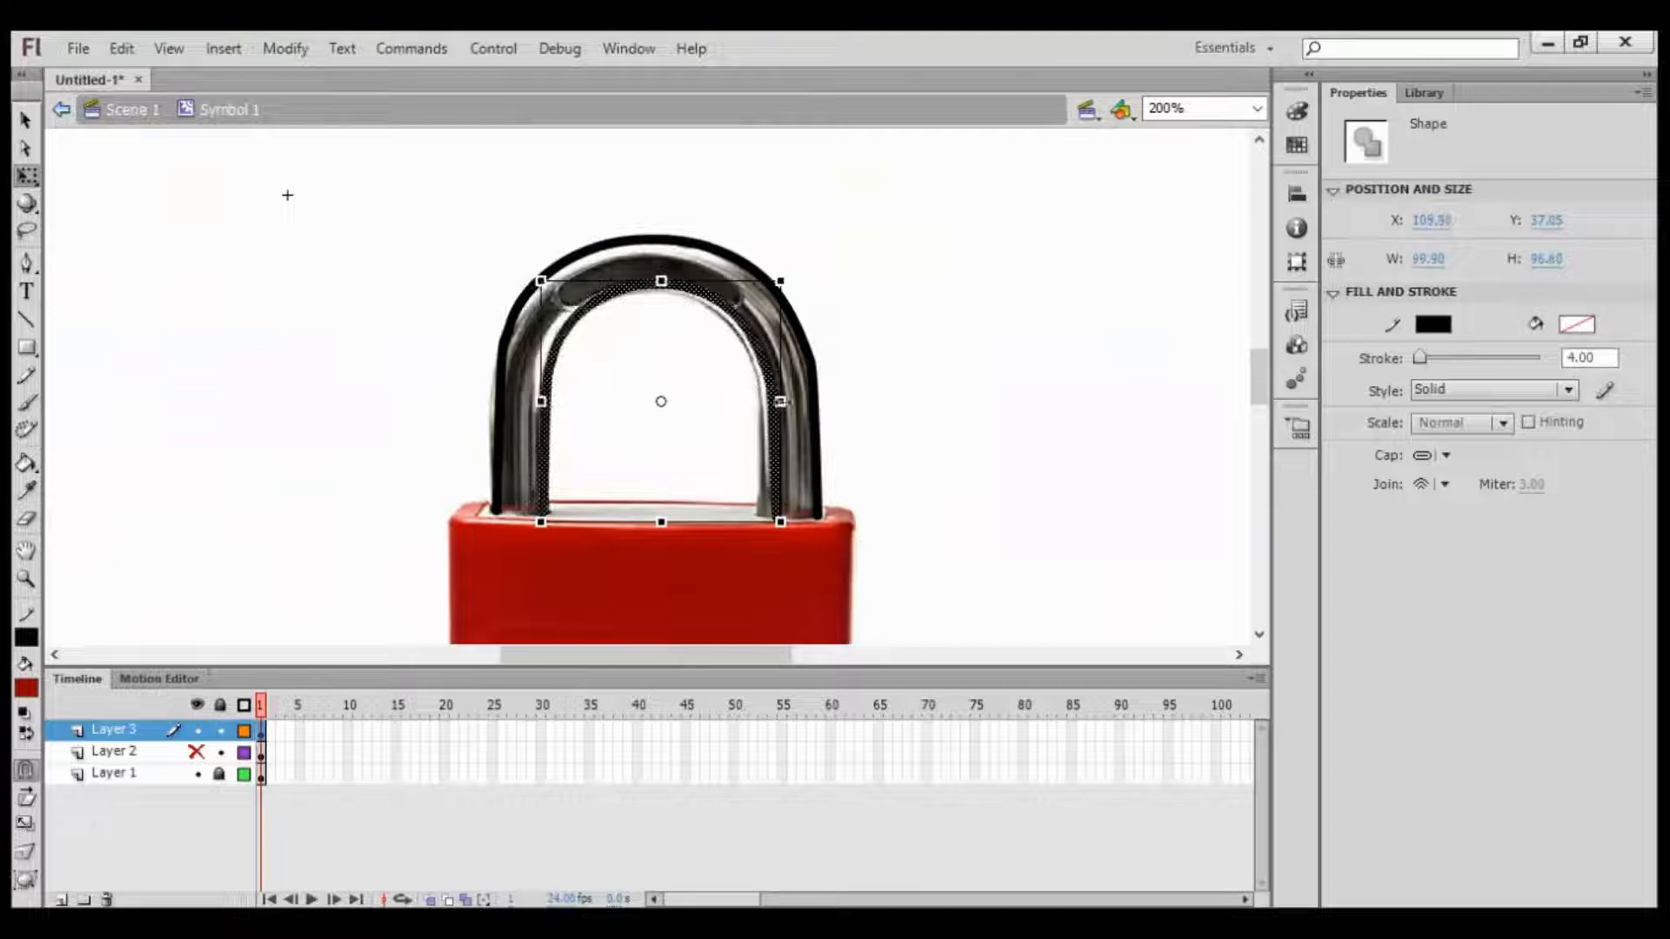
Step: Draw the curved bottom edges closing the two shackle legs and move them into place
{"action": "key", "text": "y"}
{"action": "mouse_move", "coordinate": [753, 522]}
{"action": "left_mouse_down"}
{"action": "mouse_move", "coordinate": [824, 522]}
{"action": "mouse_move", "coordinate": [739, 474]}
{"action": "mouse_move", "coordinate": [517, 514]}
{"action": "left_mouse_up"}
{"action": "key", "text": "q"}
{"action": "left_click", "coordinate": [809, 523]}
{"action": "left_click_drag", "start_coordinate": [484, 490], "coordinate": [496, 489]}
Step: Nudge the left leg's bottom outline until it lines up with the leg's side lines
{"action": "key", "text": "ctrl+equal"}
{"action": "key", "text": "ctrl+equal"}
{"action": "key", "text": "Down"}
{"action": "key", "text": "Down"}
{"action": "key", "text": "Left"}
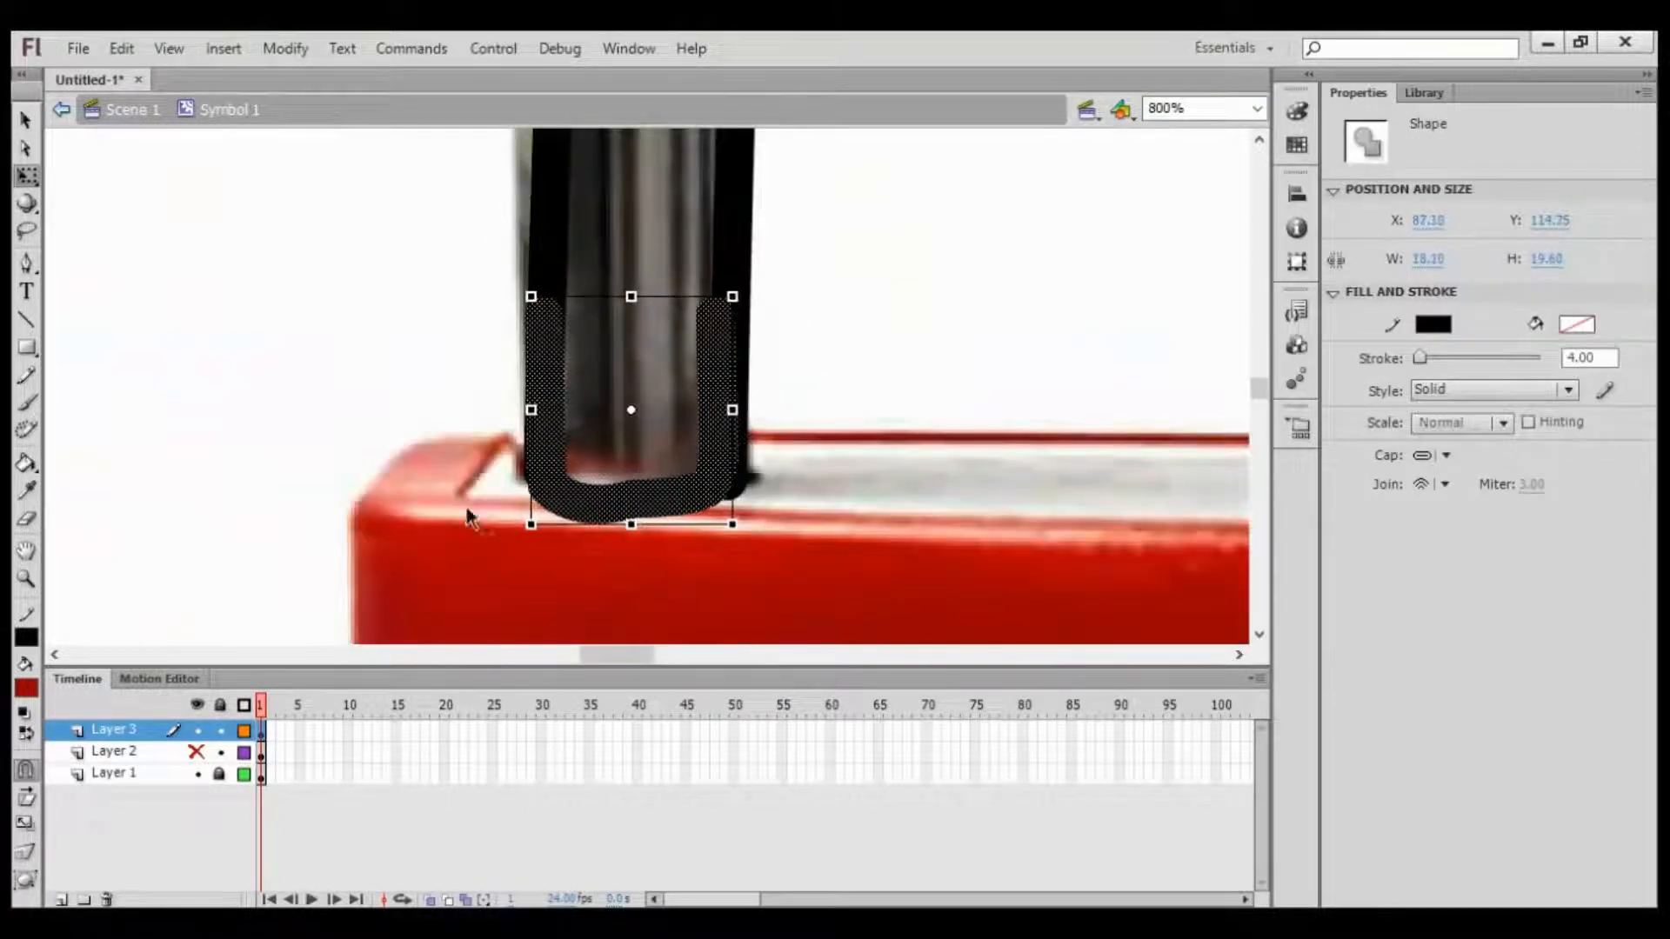
{"action": "key", "text": "shift+Down"}
{"action": "left_click_drag", "start_coordinate": [1259, 383], "coordinate": [1258, 397]}
{"action": "left_click", "coordinate": [545, 152]}
{"action": "left_click_drag", "start_coordinate": [786, 390], "coordinate": [481, 235]}
{"action": "key", "text": "shift+Up"}
{"action": "key", "text": "Up"}
{"action": "key", "text": "Up"}
{"action": "key", "text": "Up"}
{"action": "key", "text": "Up"}
{"action": "key", "text": "Up"}
{"action": "key", "text": "shift+Up"}
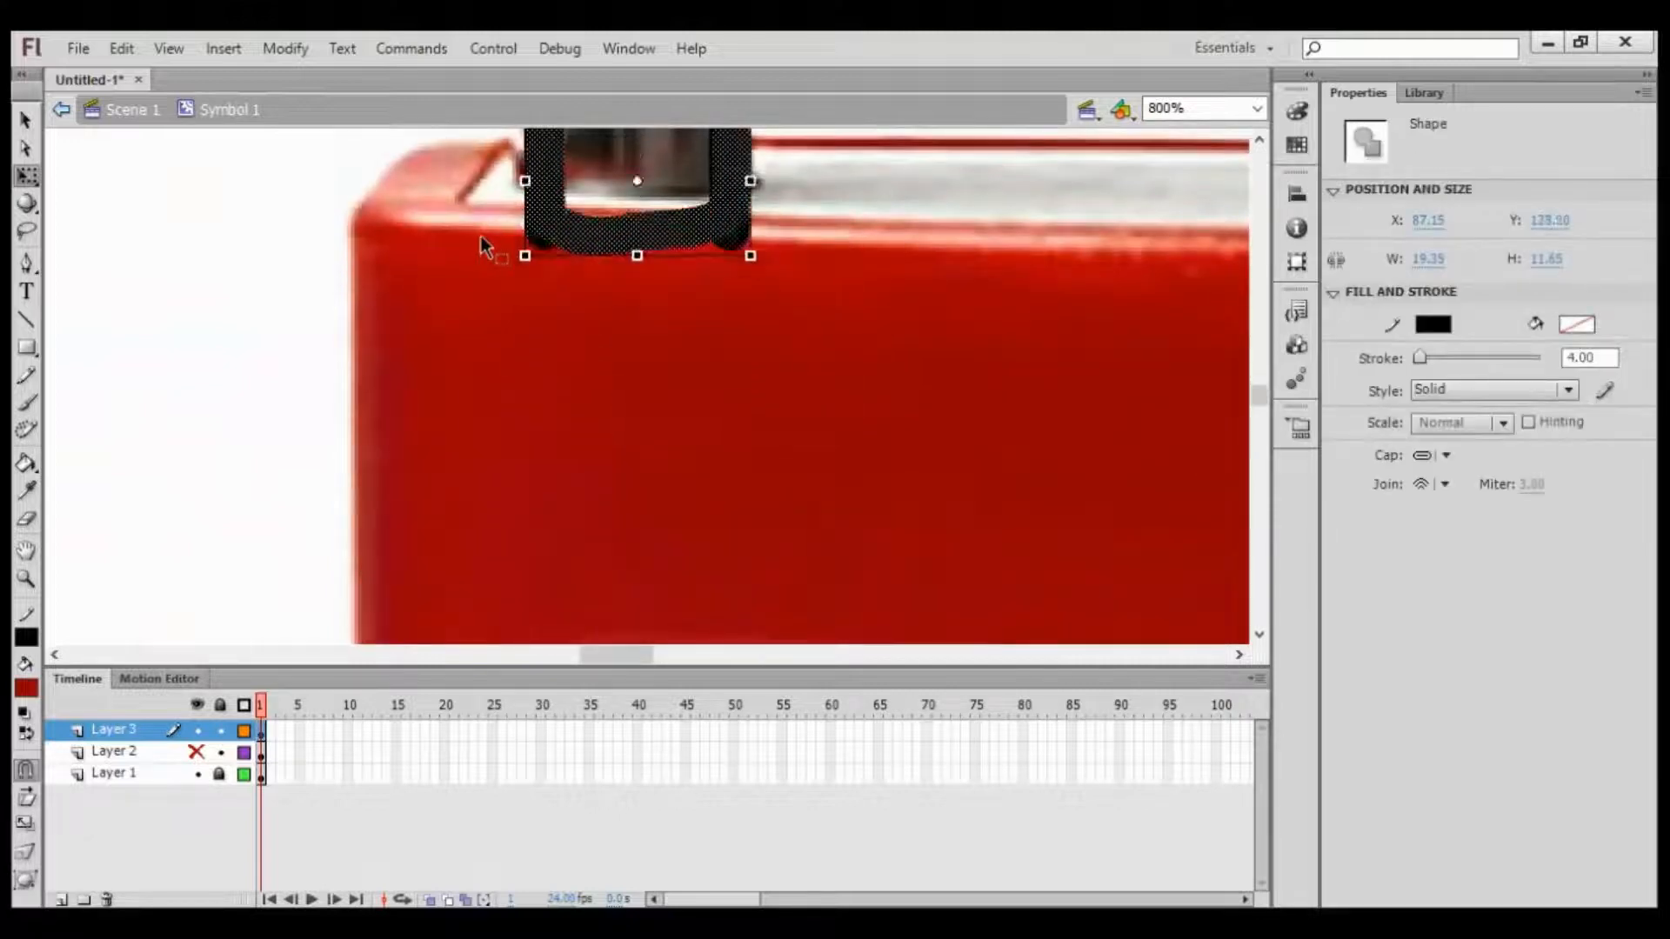
Step: Delete the leftover line pieces below the left shackle leg
{"action": "left_click", "coordinate": [732, 361]}
{"action": "key", "text": "Delete"}
{"action": "left_click", "coordinate": [553, 358]}
{"action": "key", "text": "Delete"}
{"action": "left_click_drag", "start_coordinate": [1259, 396], "coordinate": [1259, 361]}
{"action": "left_click", "coordinate": [1256, 108]}
{"action": "left_click", "coordinate": [1243, 139]}
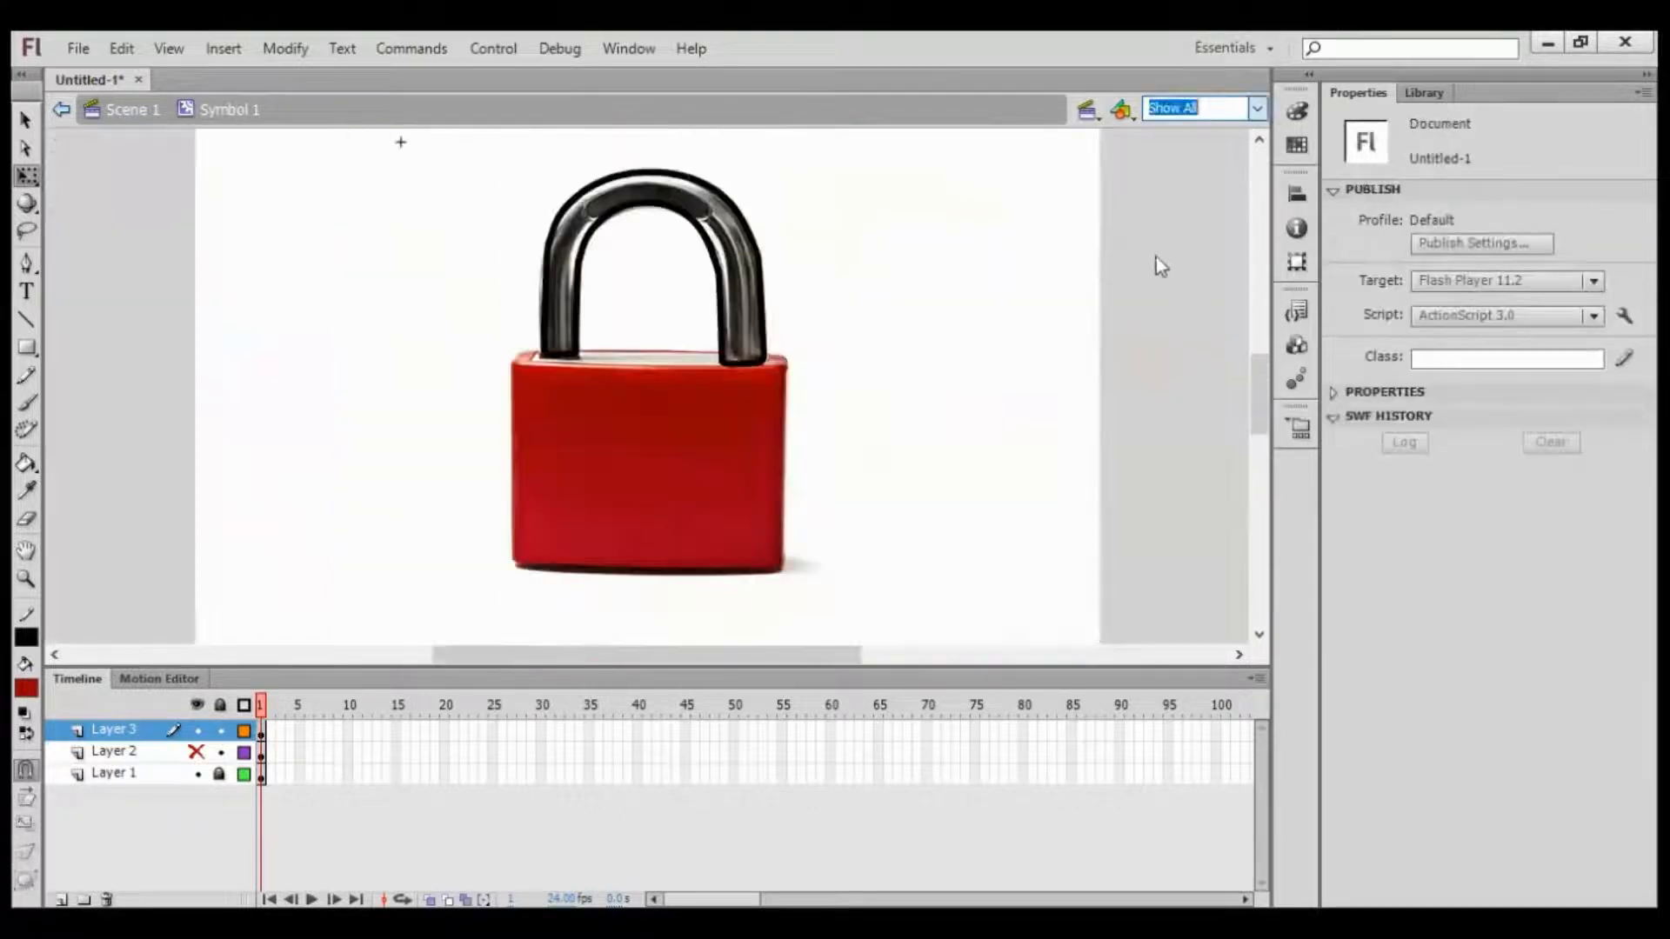
Step: Recolour the whole shackle outline to dark gray
{"action": "key", "text": "ctrl+equal"}
{"action": "key", "text": "ctrl+a"}
{"action": "left_click", "coordinate": [1433, 324]}
{"action": "left_click", "coordinate": [1444, 383]}
{"action": "left_click", "coordinate": [971, 491]}
Step: Add a new layer and place a white highlight stroke along the right leg's inner edge
{"action": "mouse_move", "coordinate": [713, 321]}
{"action": "left_mouse_down"}
{"action": "mouse_move", "coordinate": [757, 555]}
{"action": "mouse_move", "coordinate": [699, 346]}
{"action": "left_mouse_up"}
{"action": "left_click", "coordinate": [61, 900]}
{"action": "key", "text": "ctrl+v"}
{"action": "left_click_drag", "start_coordinate": [665, 451], "coordinate": [772, 494]}
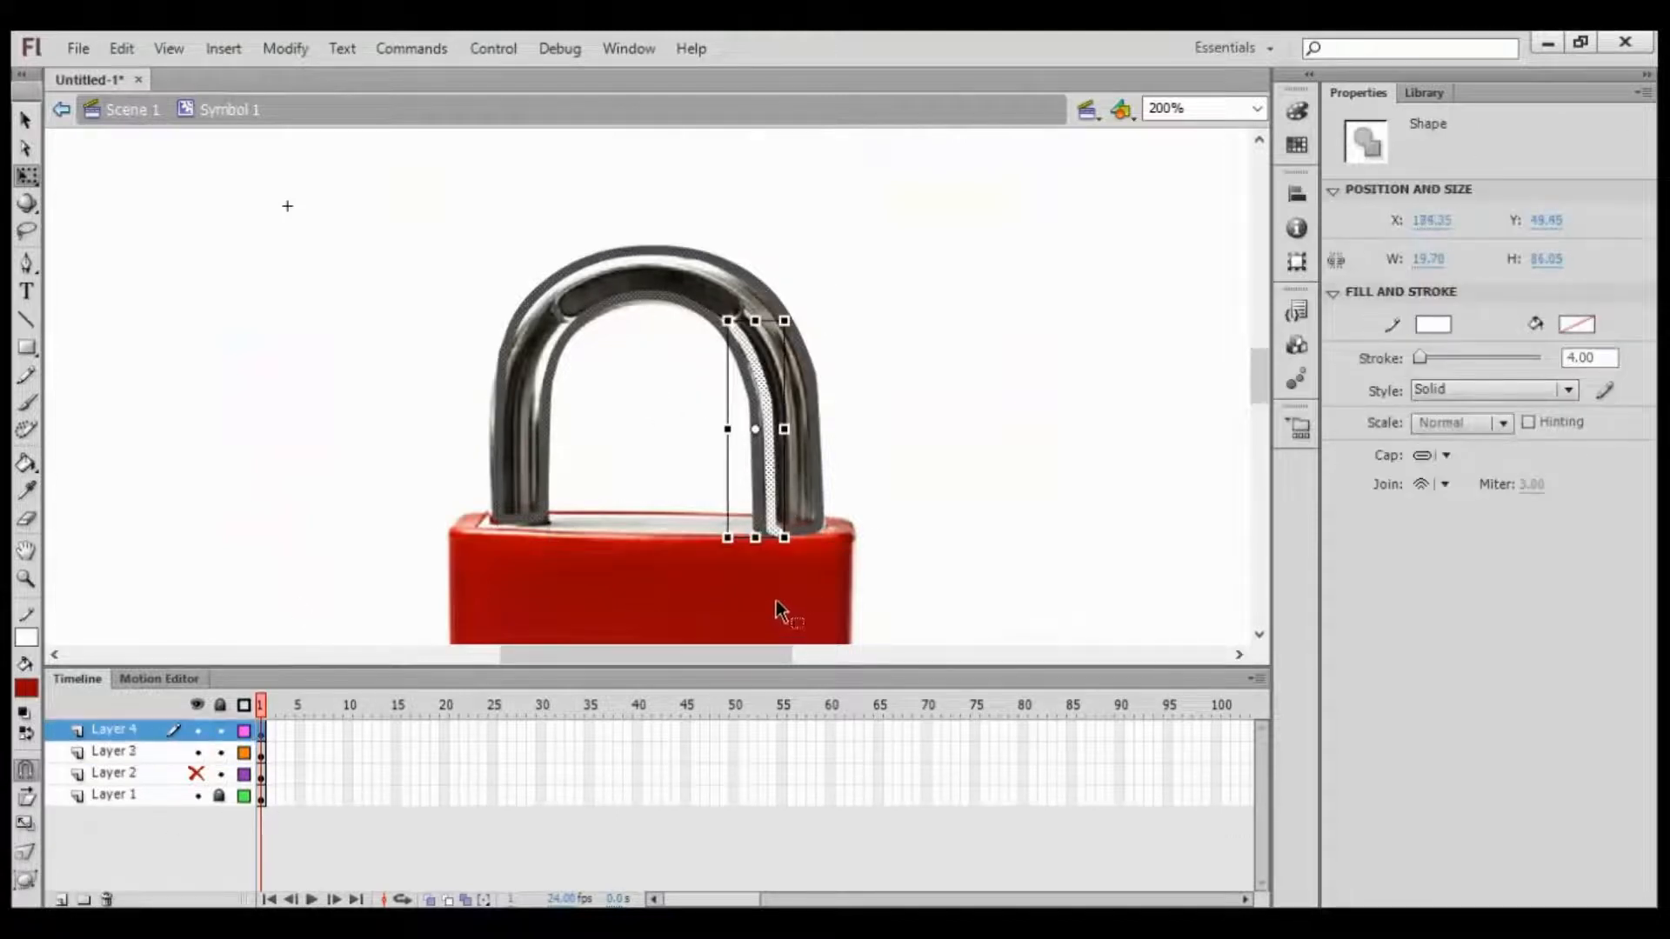
{"action": "key", "text": "Left"}
Step: Fill the shackle between its outlines with medium gray
{"action": "mouse_move", "coordinate": [115, 731]}
{"action": "left_mouse_down"}
{"action": "mouse_move", "coordinate": [114, 762]}
{"action": "mouse_move", "coordinate": [115, 724]}
{"action": "mouse_move", "coordinate": [157, 724]}
{"action": "left_mouse_up"}
{"action": "left_click", "coordinate": [878, 435]}
{"action": "key", "text": "k"}
{"action": "left_click", "coordinate": [1577, 222]}
{"action": "left_click", "coordinate": [1374, 312]}
{"action": "key", "text": "ctrl+z"}
{"action": "left_click", "coordinate": [114, 730]}
{"action": "left_click", "coordinate": [774, 409]}
Step: Move the shackle's outline onto a new top layer, keeping it in the same place
{"action": "left_click", "coordinate": [115, 752]}
{"action": "key", "text": "q"}
{"action": "double_click", "coordinate": [498, 435]}
{"action": "key", "text": "ctrl+x"}
{"action": "left_click", "coordinate": [62, 900]}
{"action": "key", "text": "ctrl+shift+v"}
{"action": "left_click", "coordinate": [805, 557]}
Step: Copy the white highlight and place the duplicate on the left shackle leg
{"action": "left_click", "coordinate": [762, 376]}
{"action": "key", "text": "ctrl+c"}
{"action": "key", "text": "ctrl+v"}
{"action": "left_click_drag", "start_coordinate": [665, 451], "coordinate": [518, 484]}
Step: Lock the outline and gray fill layers and reshape the left highlight along the leg's outer edge
{"action": "left_click", "coordinate": [220, 730]}
{"action": "left_click", "coordinate": [220, 774]}
{"action": "left_click_drag", "start_coordinate": [465, 317], "coordinate": [509, 350]}
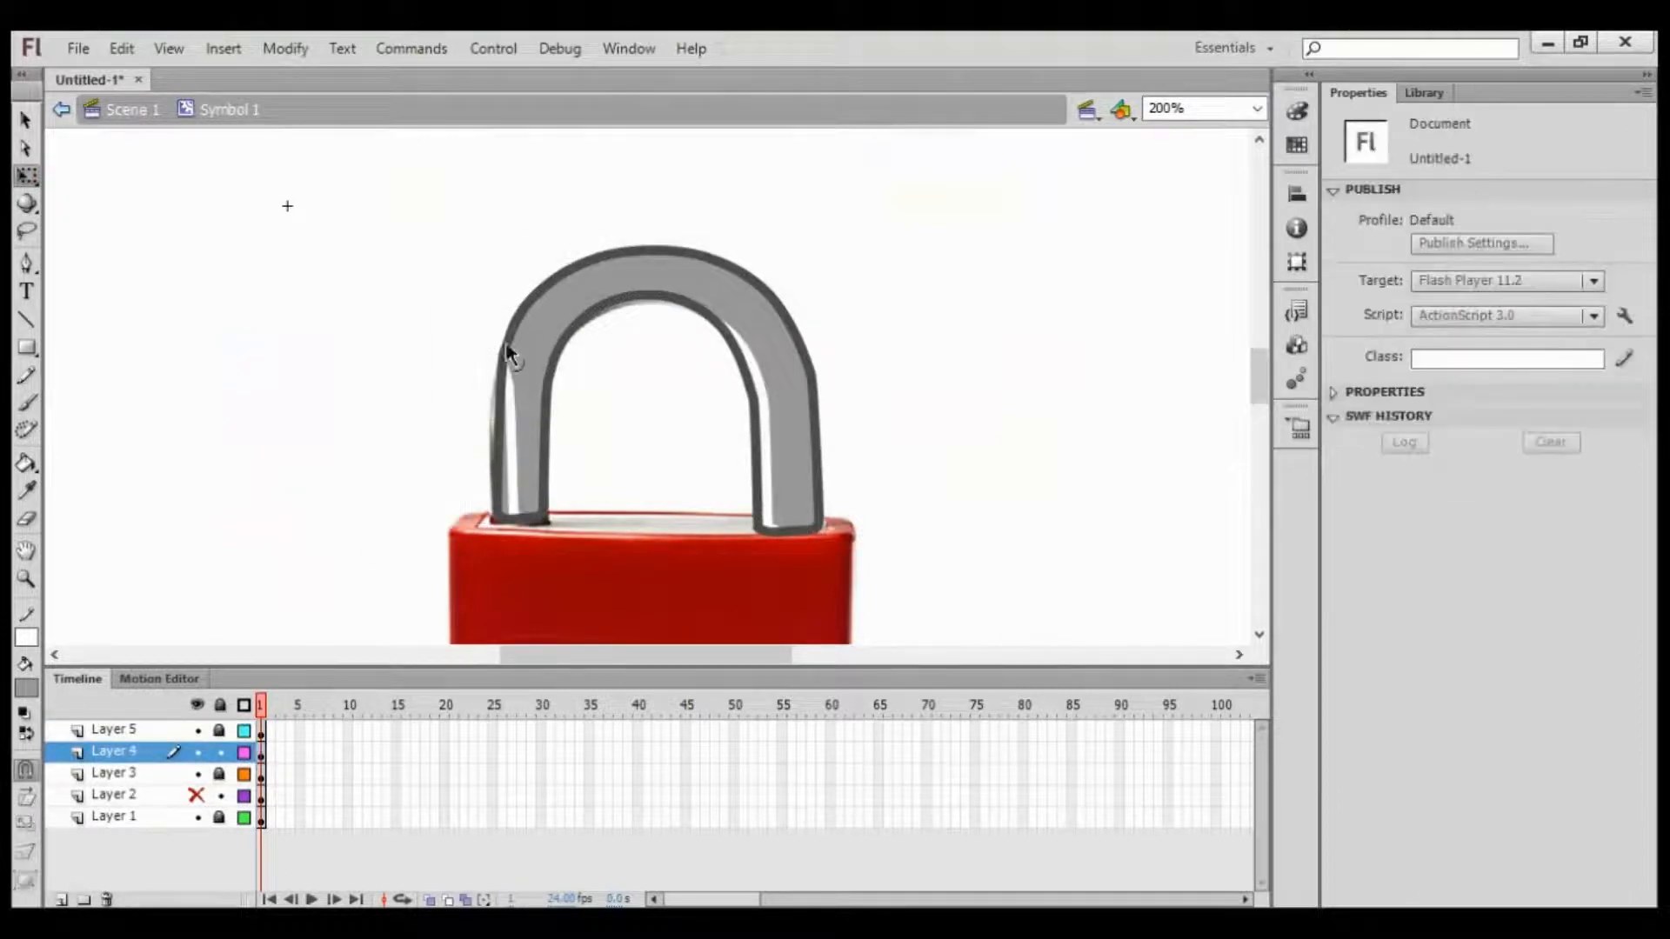
{"action": "left_click_drag", "start_coordinate": [526, 515], "coordinate": [516, 513]}
{"action": "left_click_drag", "start_coordinate": [508, 350], "coordinate": [517, 335]}
Step: Draw a black shadow stroke inside the outer curve of the shackle's upper-right shoulder
{"action": "key", "text": "y"}
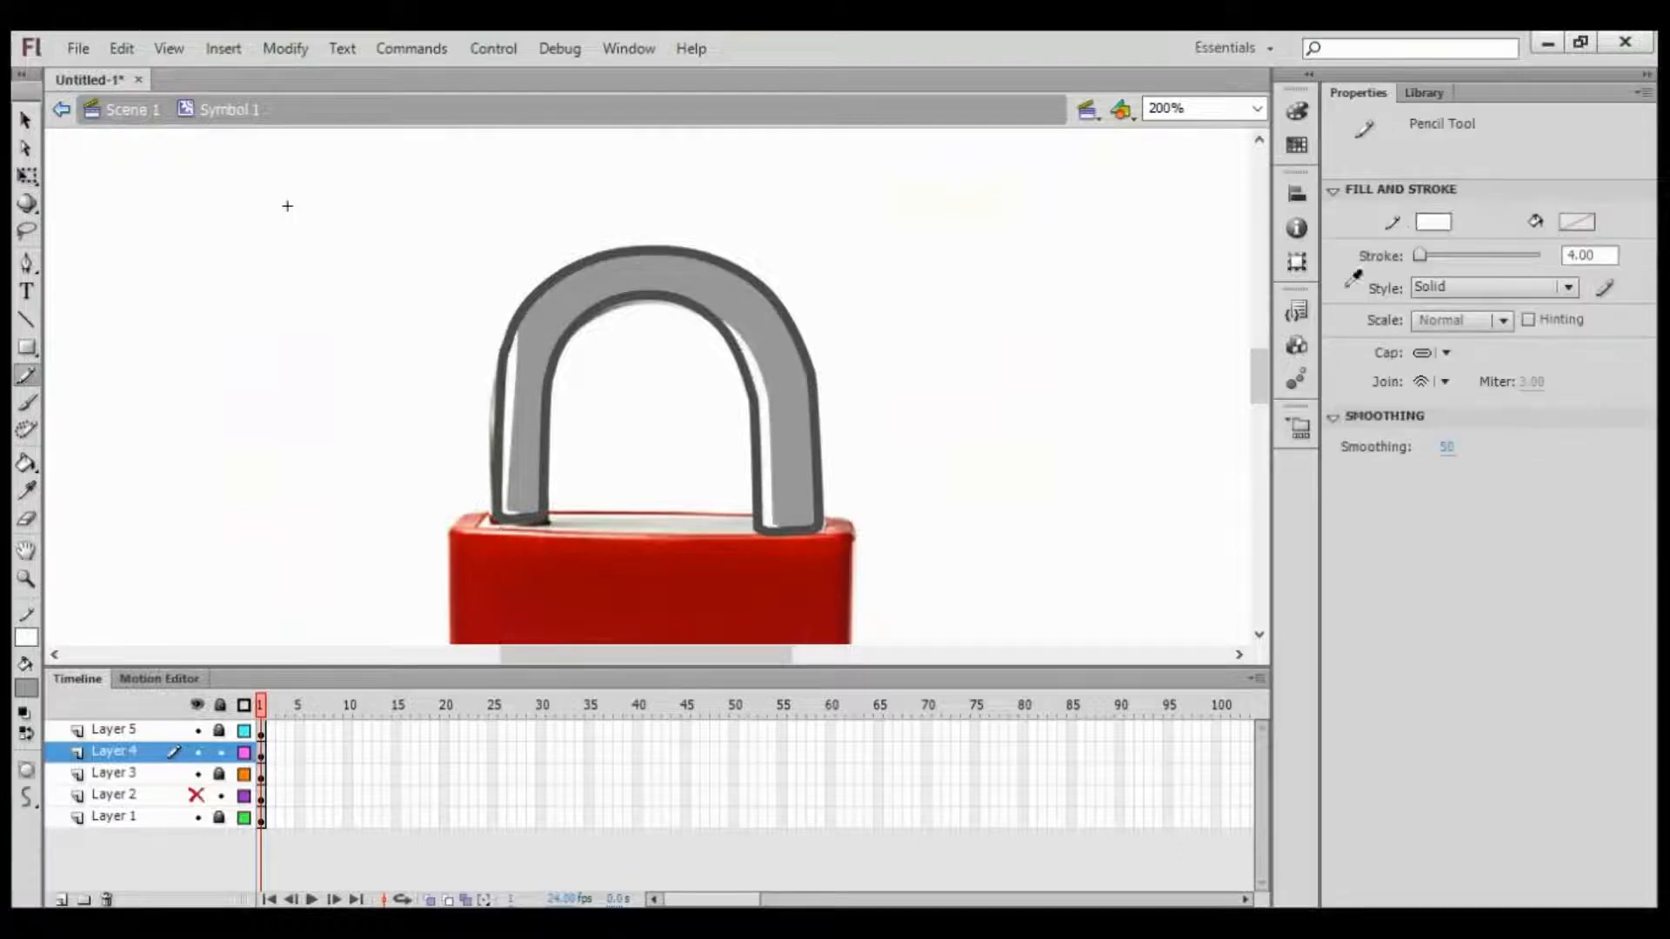
{"action": "left_click", "coordinate": [26, 638]}
{"action": "left_click_drag", "start_coordinate": [785, 325], "coordinate": [713, 262]}
{"action": "key", "text": "ctrl+z"}
{"action": "mouse_move", "coordinate": [808, 369]}
{"action": "left_mouse_down"}
{"action": "mouse_move", "coordinate": [780, 300]}
{"action": "mouse_move", "coordinate": [709, 263]}
{"action": "left_mouse_up"}
{"action": "key", "text": "q"}
{"action": "left_click_drag", "start_coordinate": [709, 263], "coordinate": [693, 260]}
Step: Unlock the shackle's outline and fill layers, then show and lock the red body layer
{"action": "left_click", "coordinate": [220, 730]}
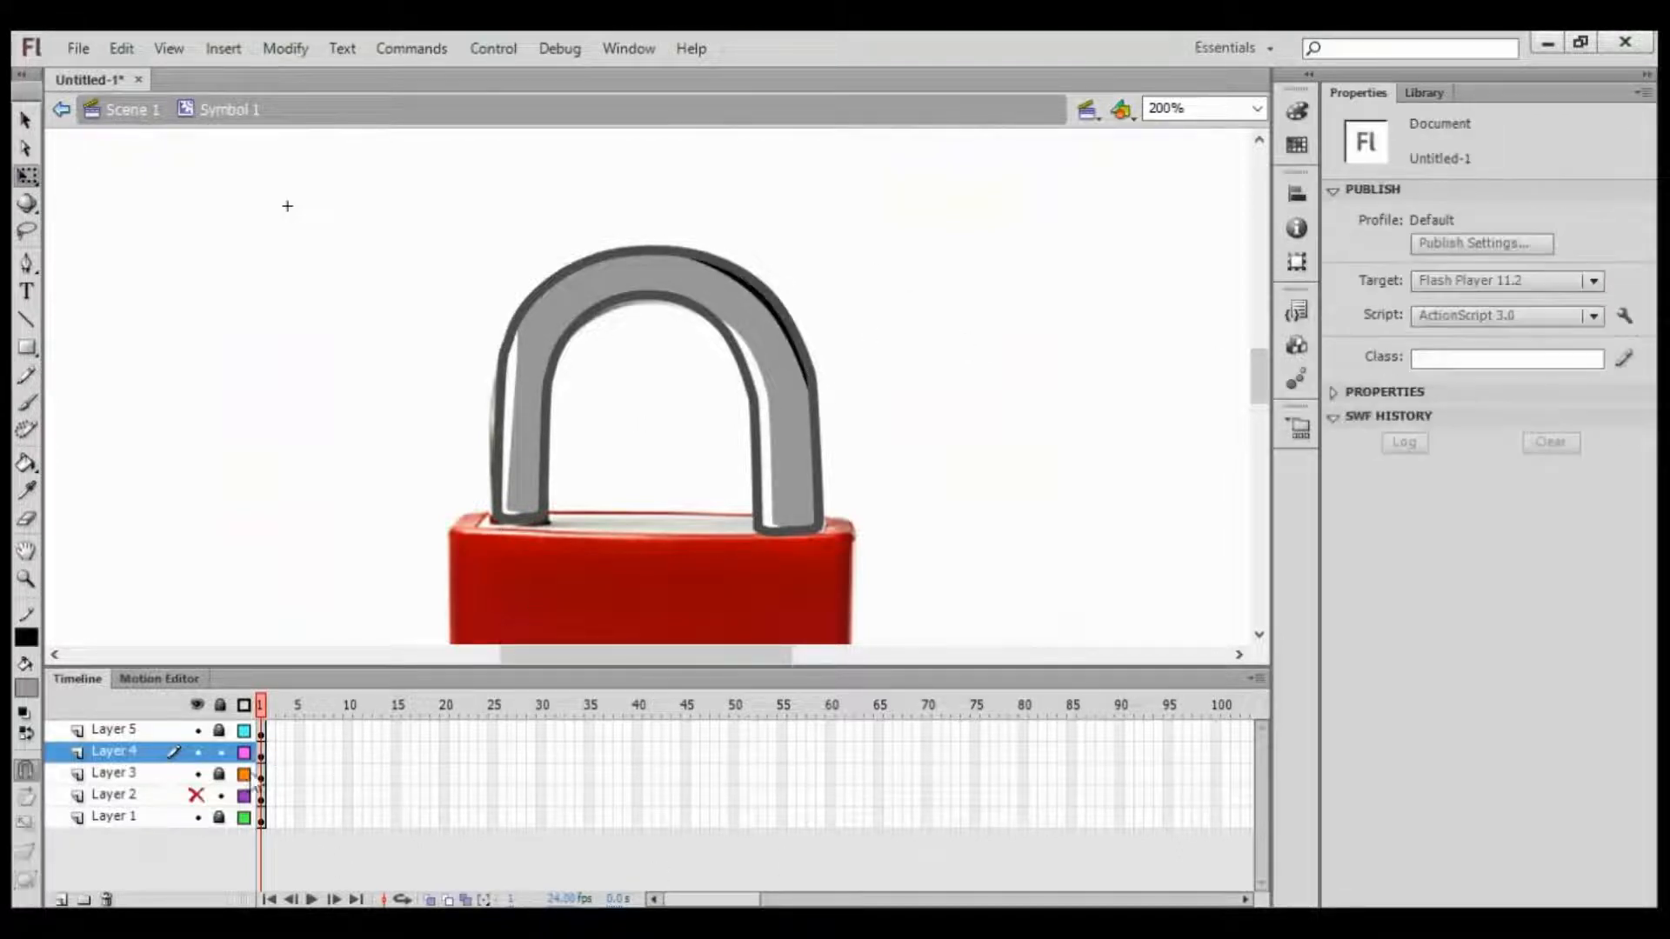
{"action": "left_click", "coordinate": [220, 774]}
{"action": "left_click", "coordinate": [220, 796]}
{"action": "left_click", "coordinate": [197, 796]}
Step: Select the lower end of the right shackle leg and shorten it to sit on the body's top rim
{"action": "key", "text": "ctrl+a"}
{"action": "left_click_drag", "start_coordinate": [911, 584], "coordinate": [727, 451]}
{"action": "left_click", "coordinate": [782, 543]}
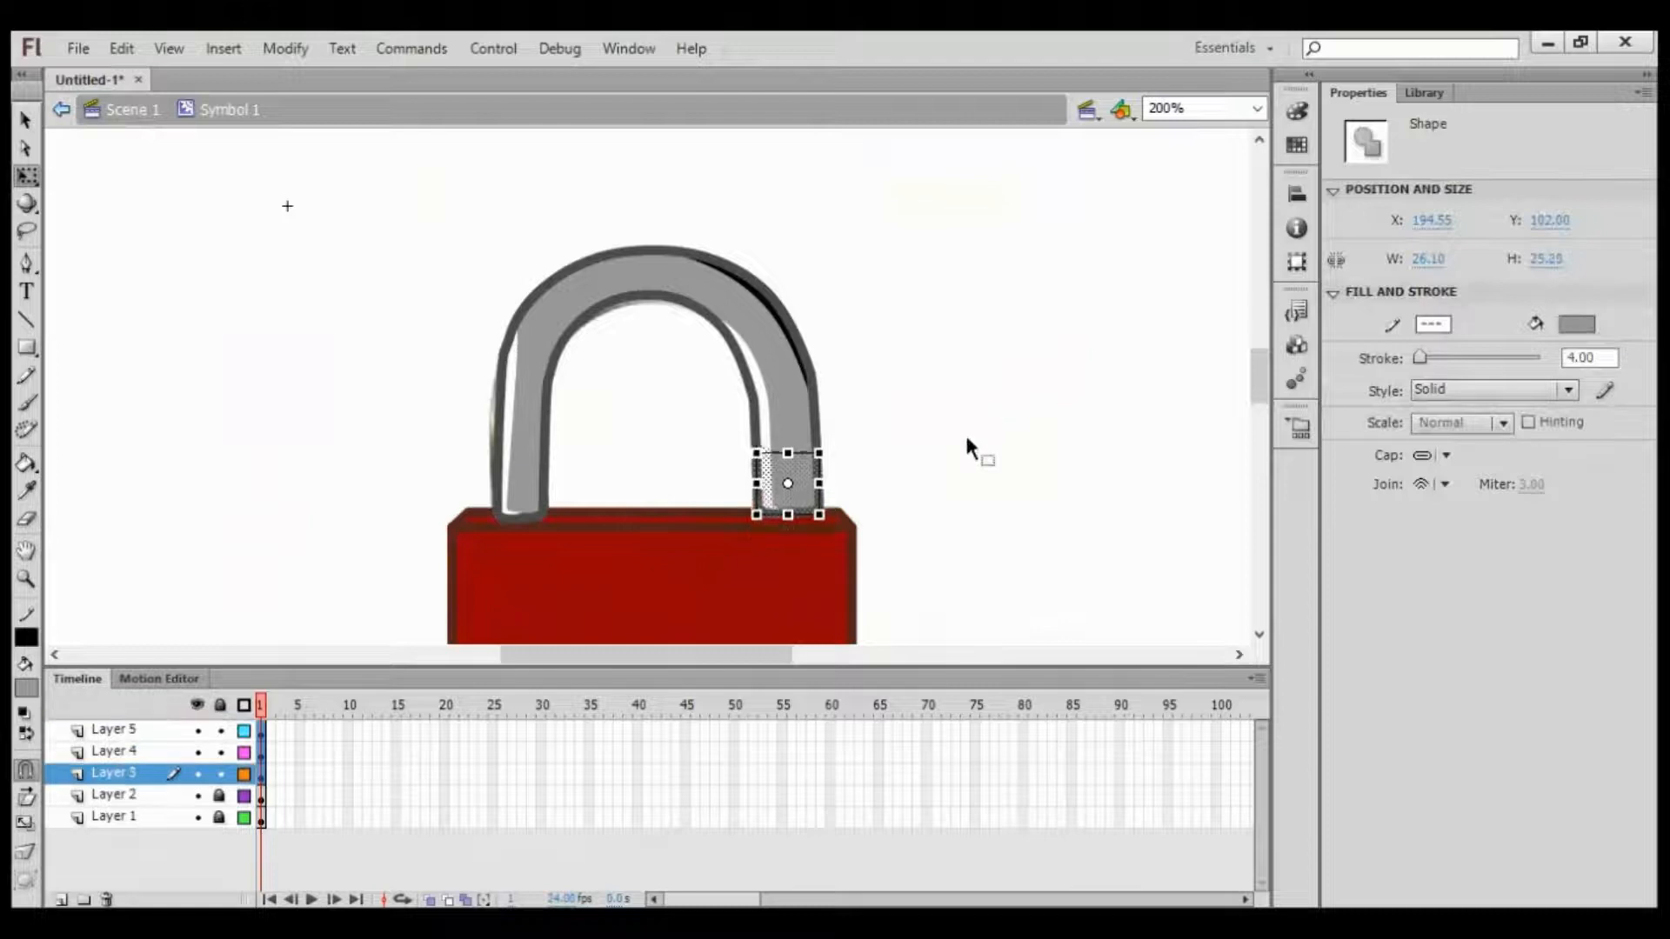
{"action": "left_click", "coordinate": [963, 432]}
{"action": "scroll", "coordinate": [1051, 414], "scroll_direction": "down", "scroll_amount": 5}
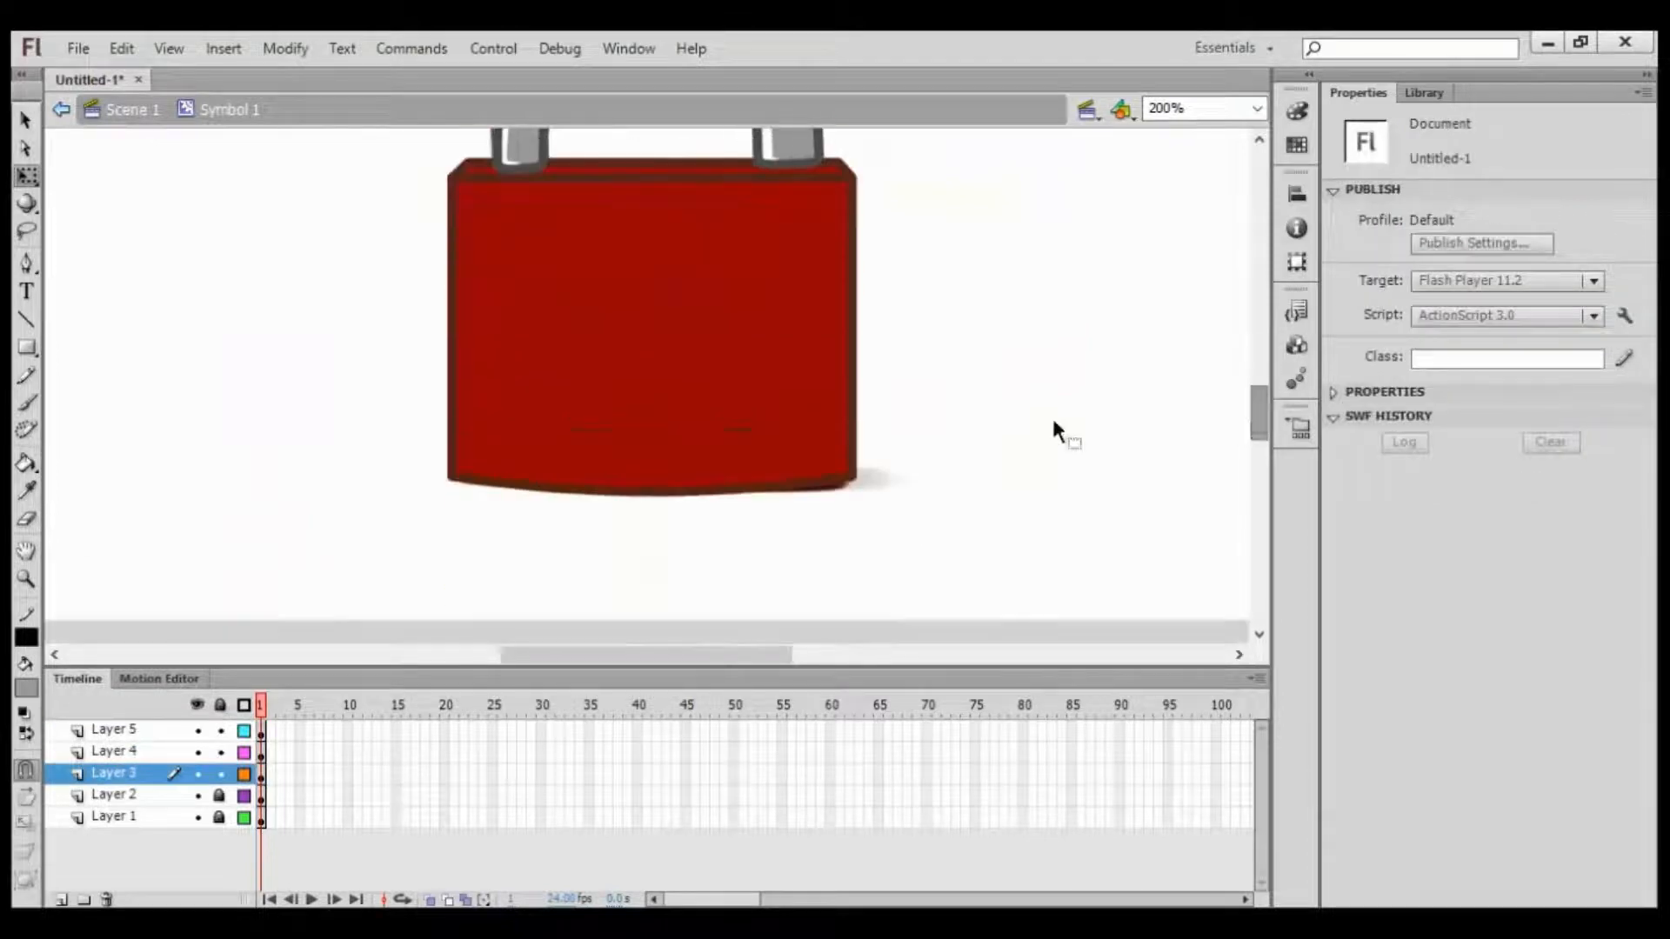
Step: Delete the reference photo from the bottom layer and return to the main scene
{"action": "left_click", "coordinate": [220, 796]}
{"action": "left_click", "coordinate": [220, 817]}
{"action": "left_click", "coordinate": [121, 817]}
{"action": "left_click", "coordinate": [261, 548]}
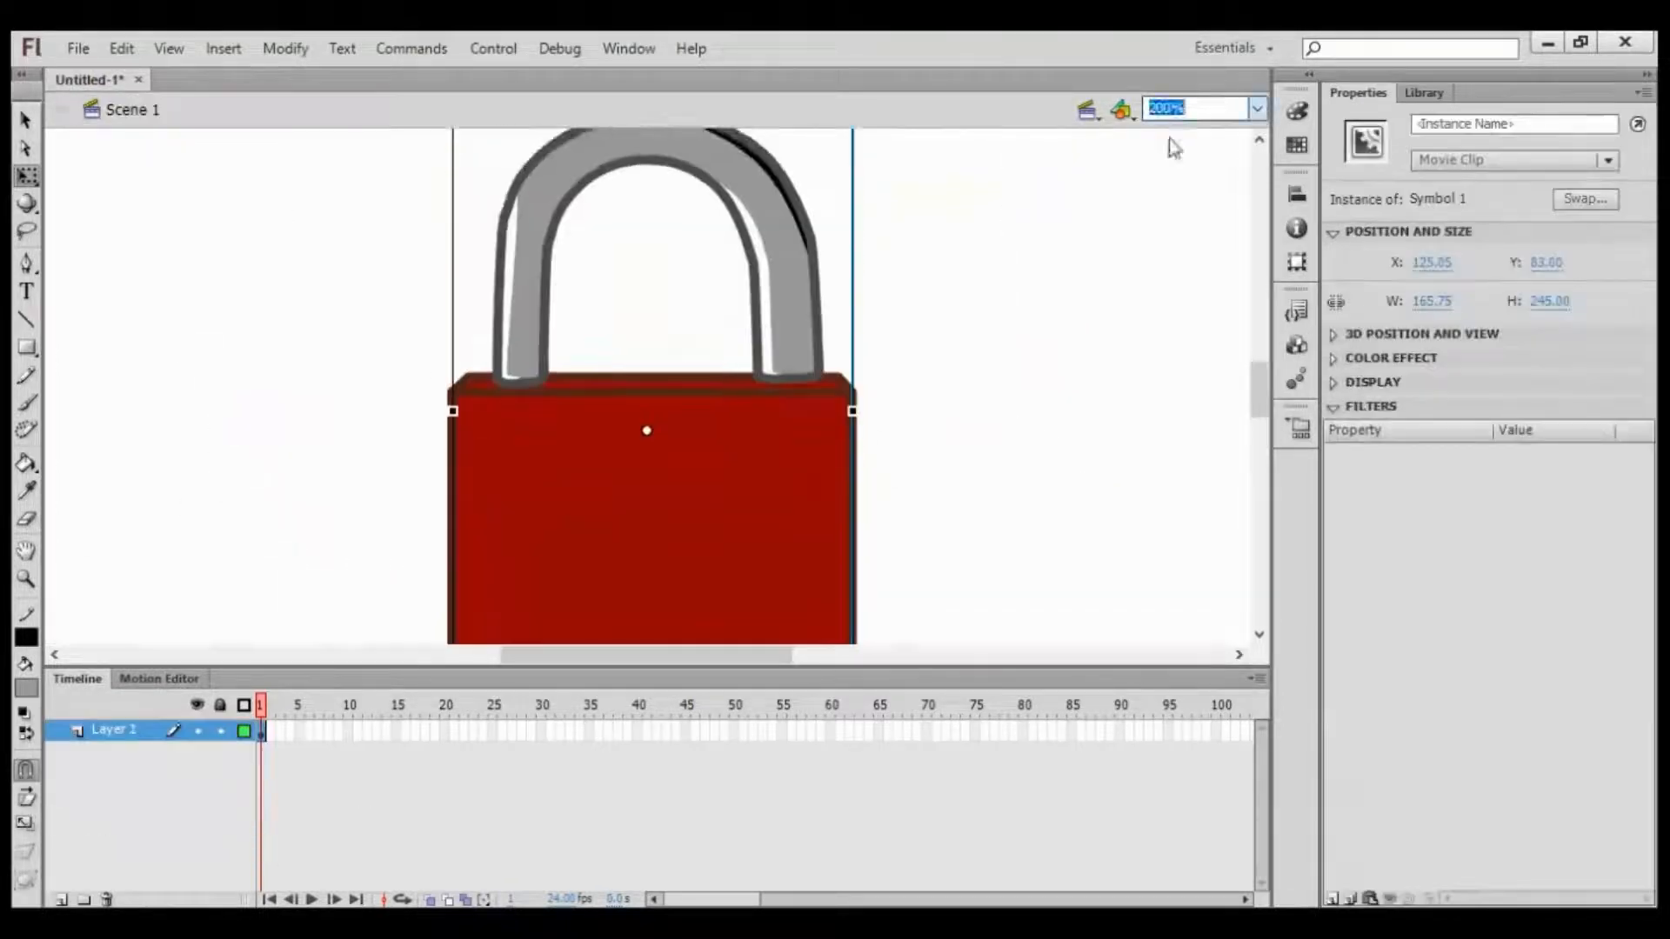
{"action": "key", "text": "ctrl+2"}
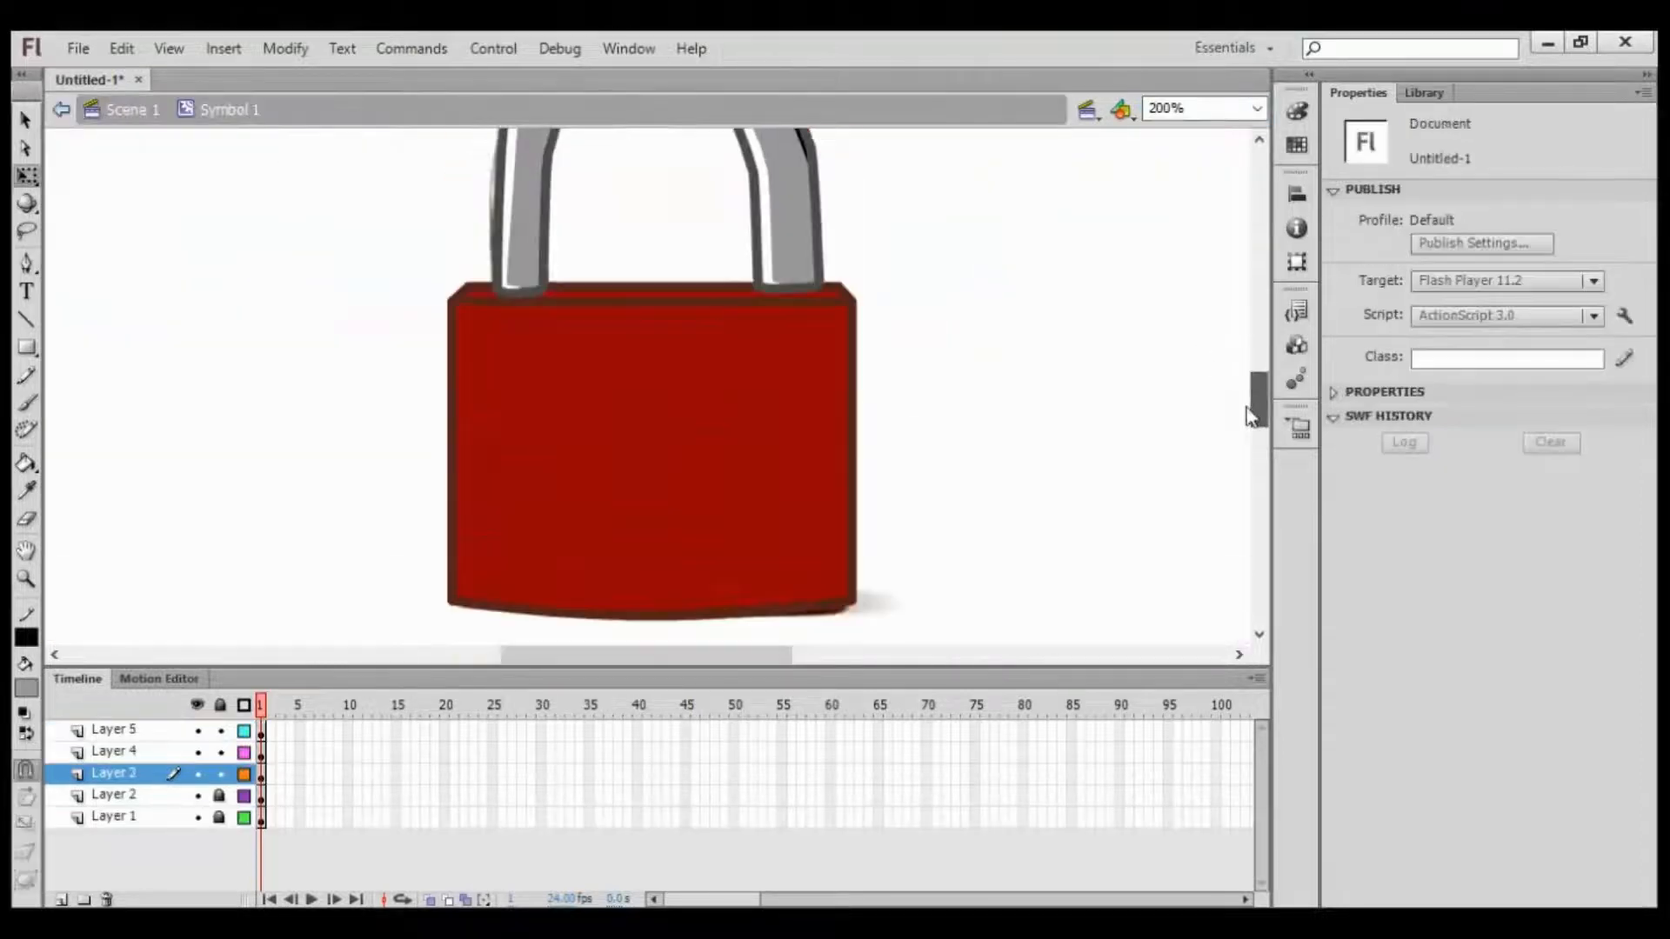
Step: Delete the symbol's bottom layer that held the reference photo and exit to the main scene
{"action": "scroll", "coordinate": [1249, 415], "scroll_direction": "down", "scroll_amount": 3}
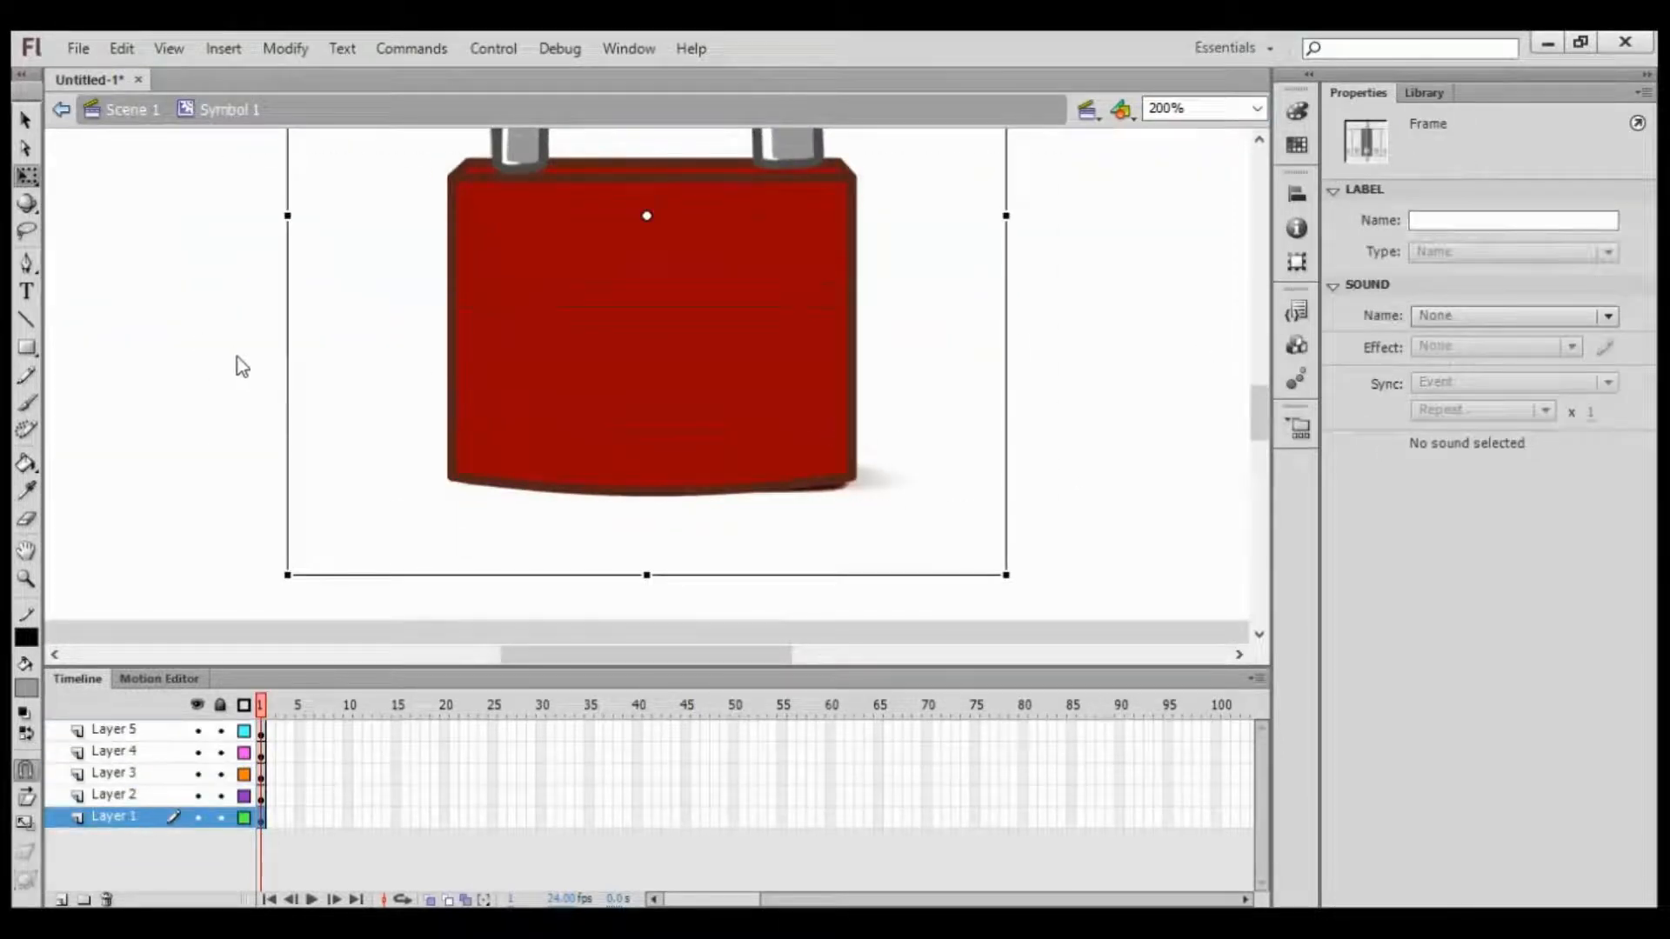
{"action": "left_click", "coordinate": [106, 900]}
{"action": "double_click", "coordinate": [374, 536]}
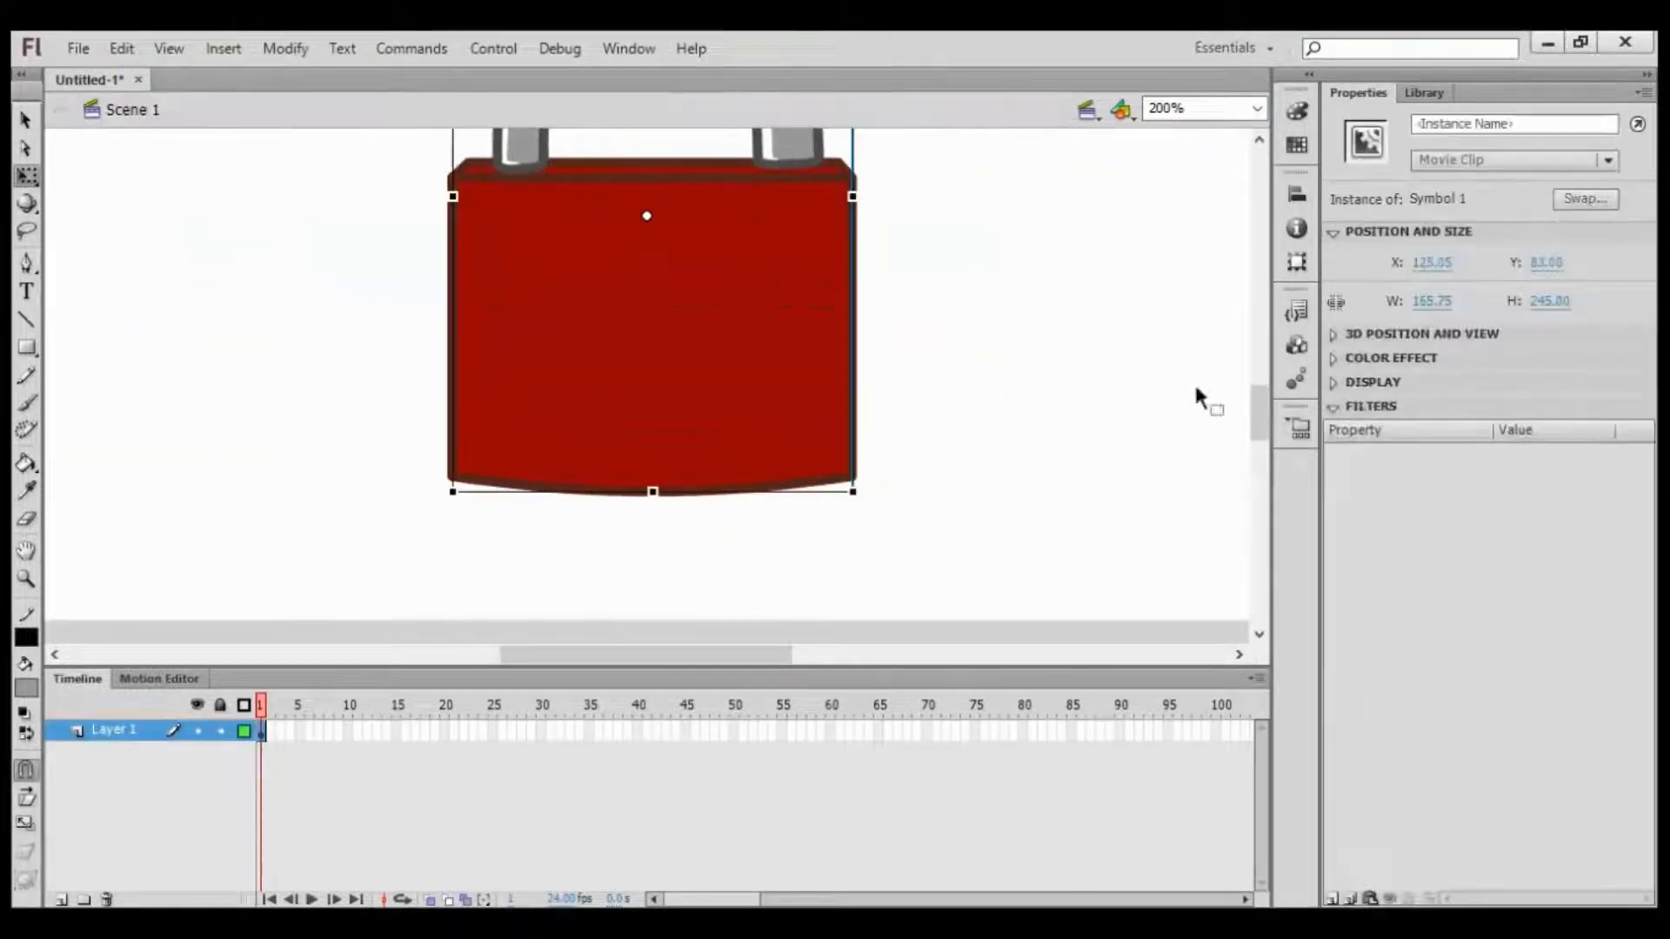
Step: Fit the whole frame in view and move the padlock slightly upward on the stage
{"action": "key", "text": "ctrl+2"}
{"action": "left_click", "coordinate": [945, 379]}
{"action": "left_click_drag", "start_coordinate": [613, 485], "coordinate": [612, 452]}
Step: Add a new layer above the padlock and ready the black Brush tool over the body at 200% magnification
{"action": "left_click", "coordinate": [61, 899]}
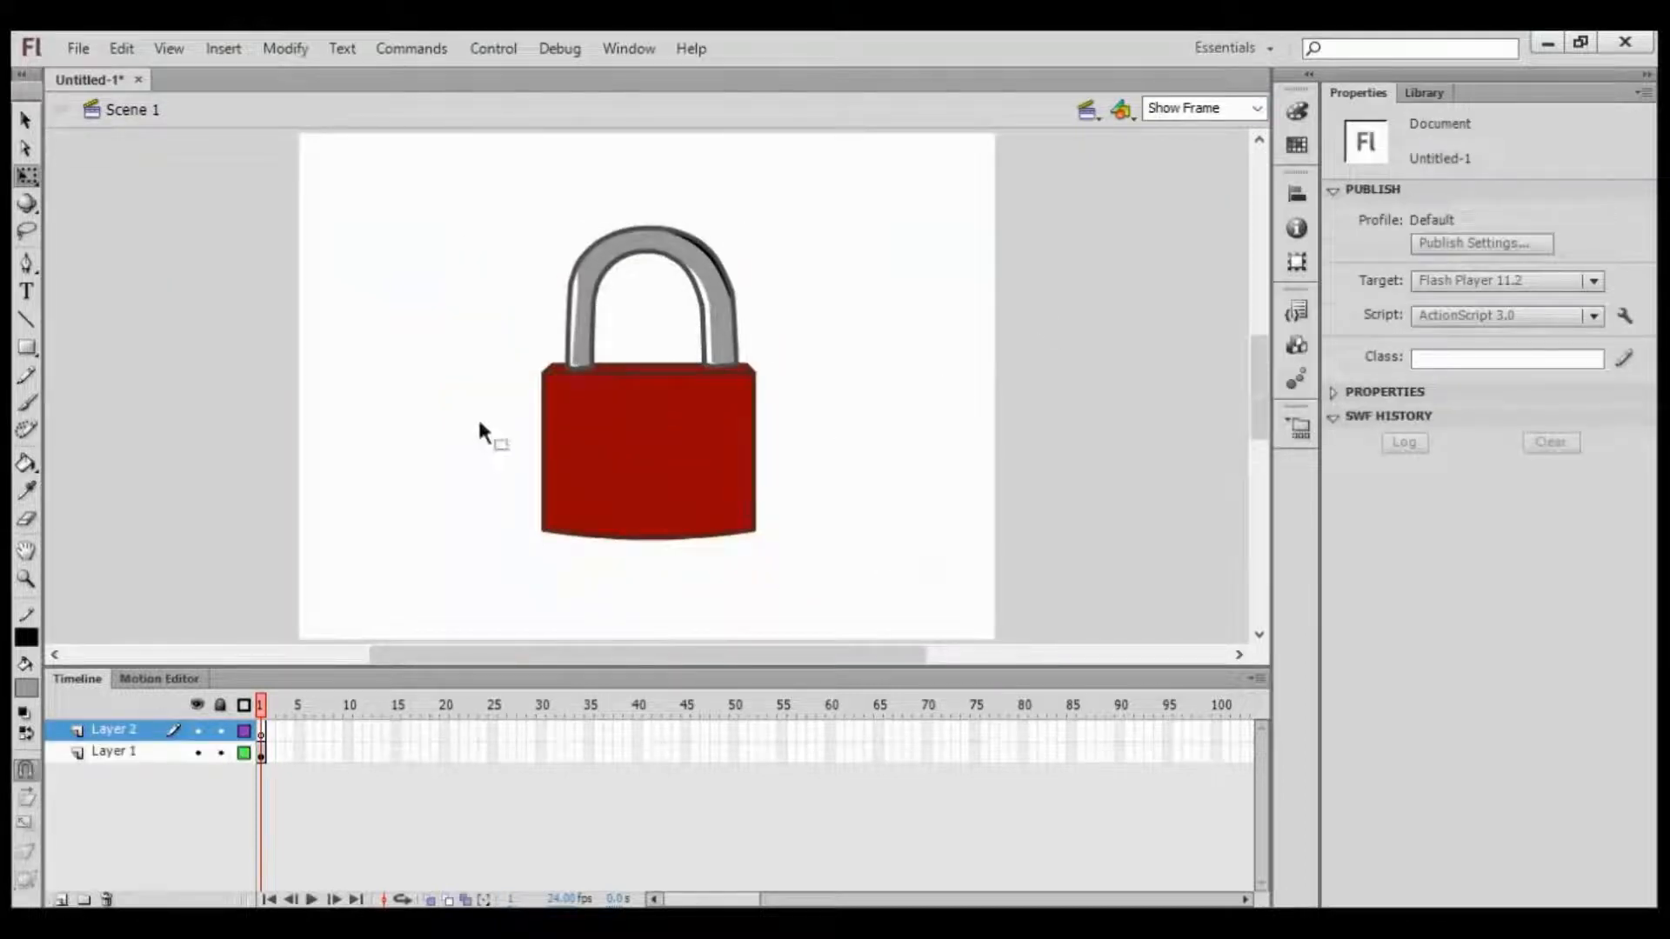
{"action": "key", "text": "b"}
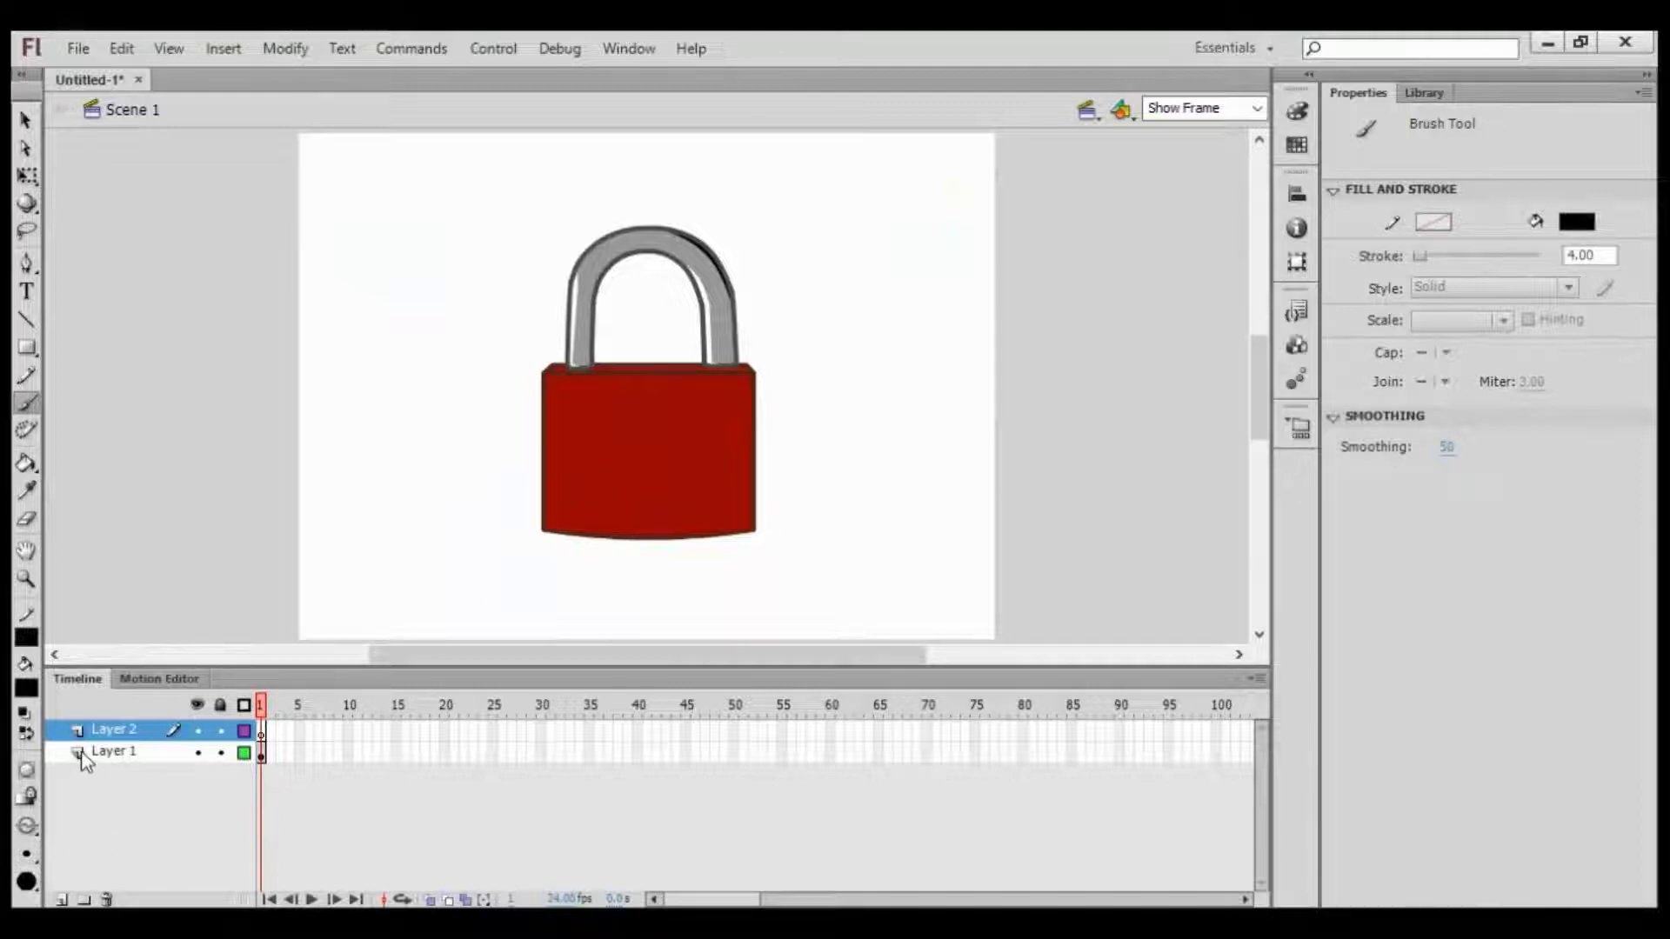
{"action": "left_click", "coordinate": [1184, 108]}
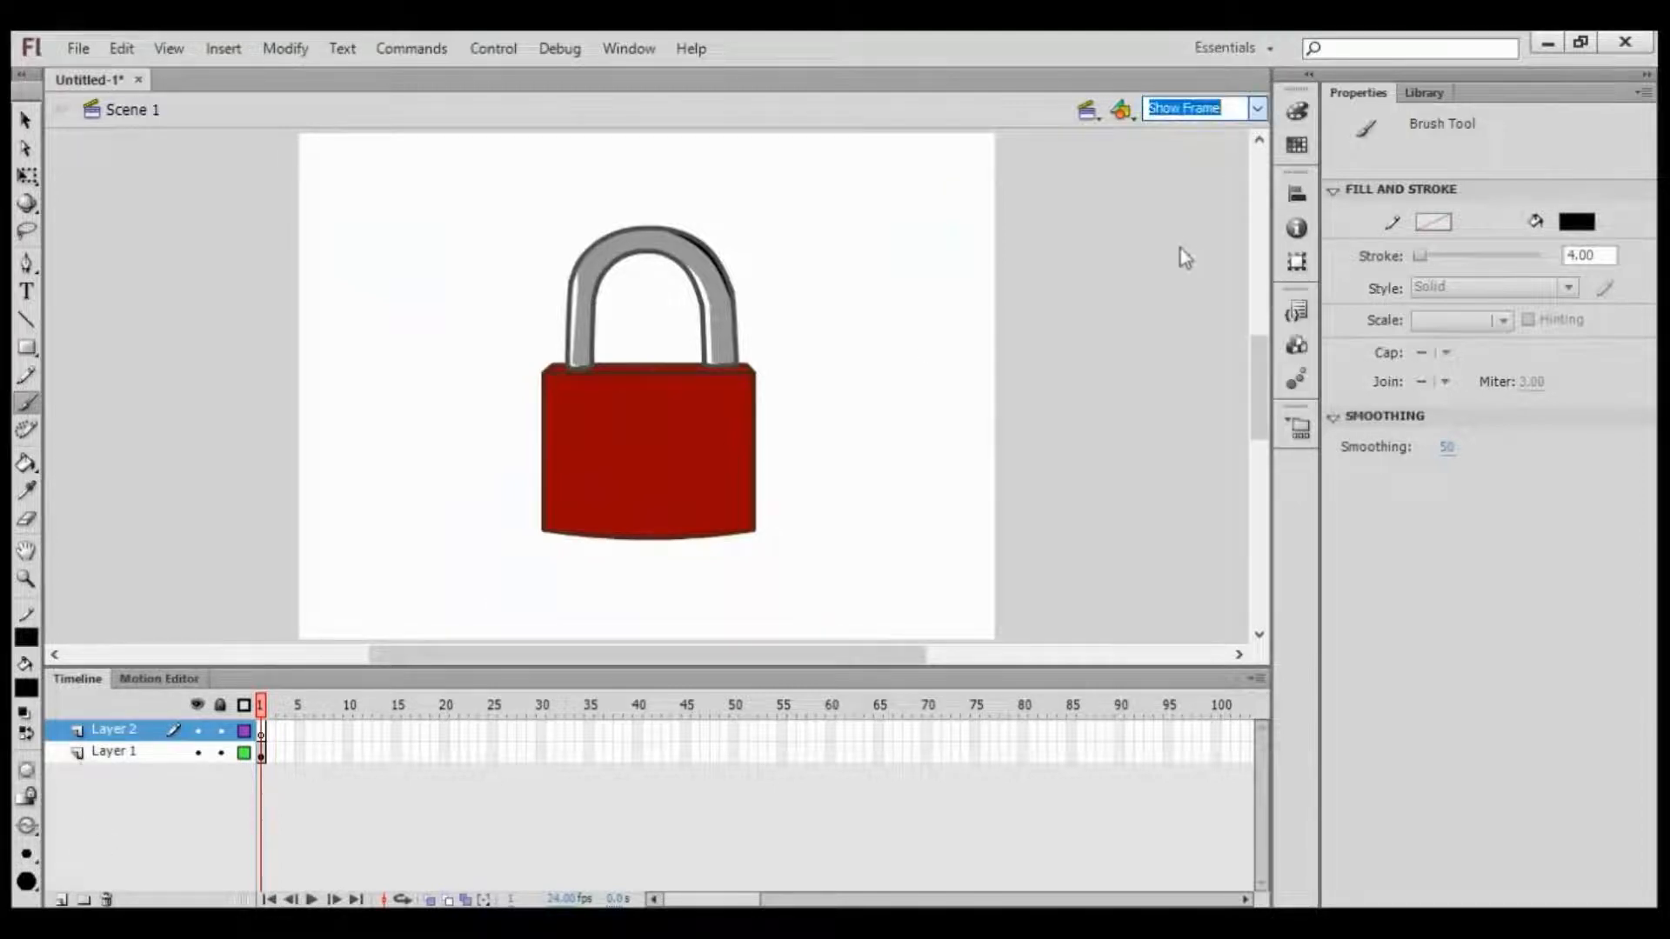
{"action": "type", "text": "800"}
{"action": "key", "text": "Return"}
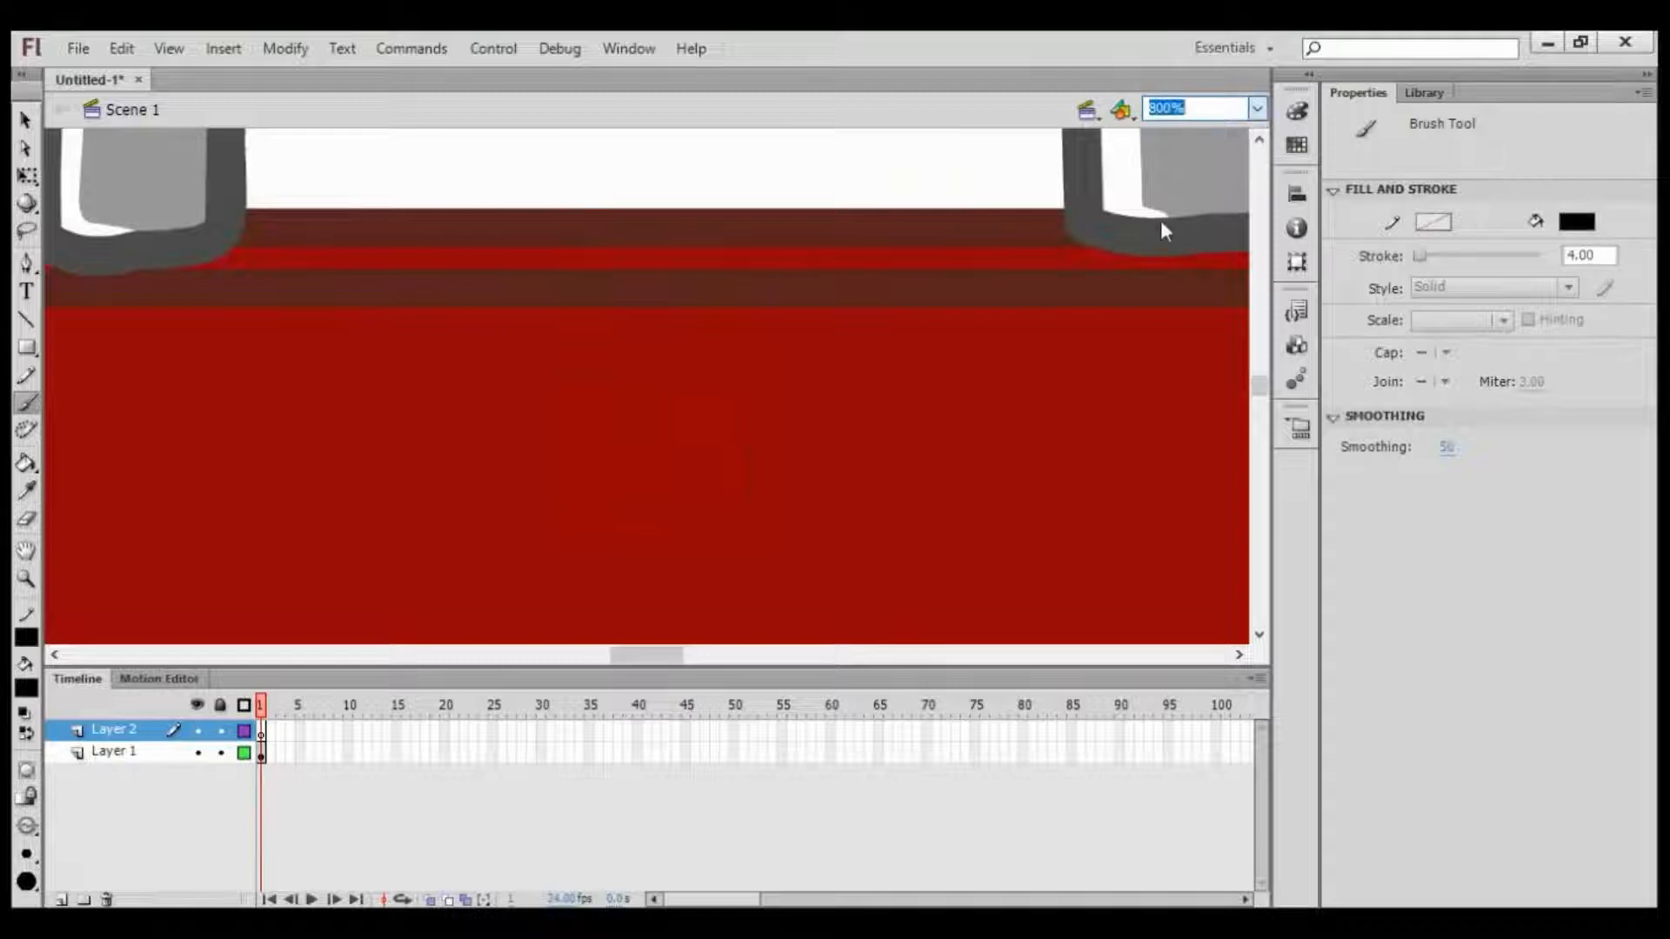
{"action": "type", "text": "100"}
{"action": "key", "text": "Return"}
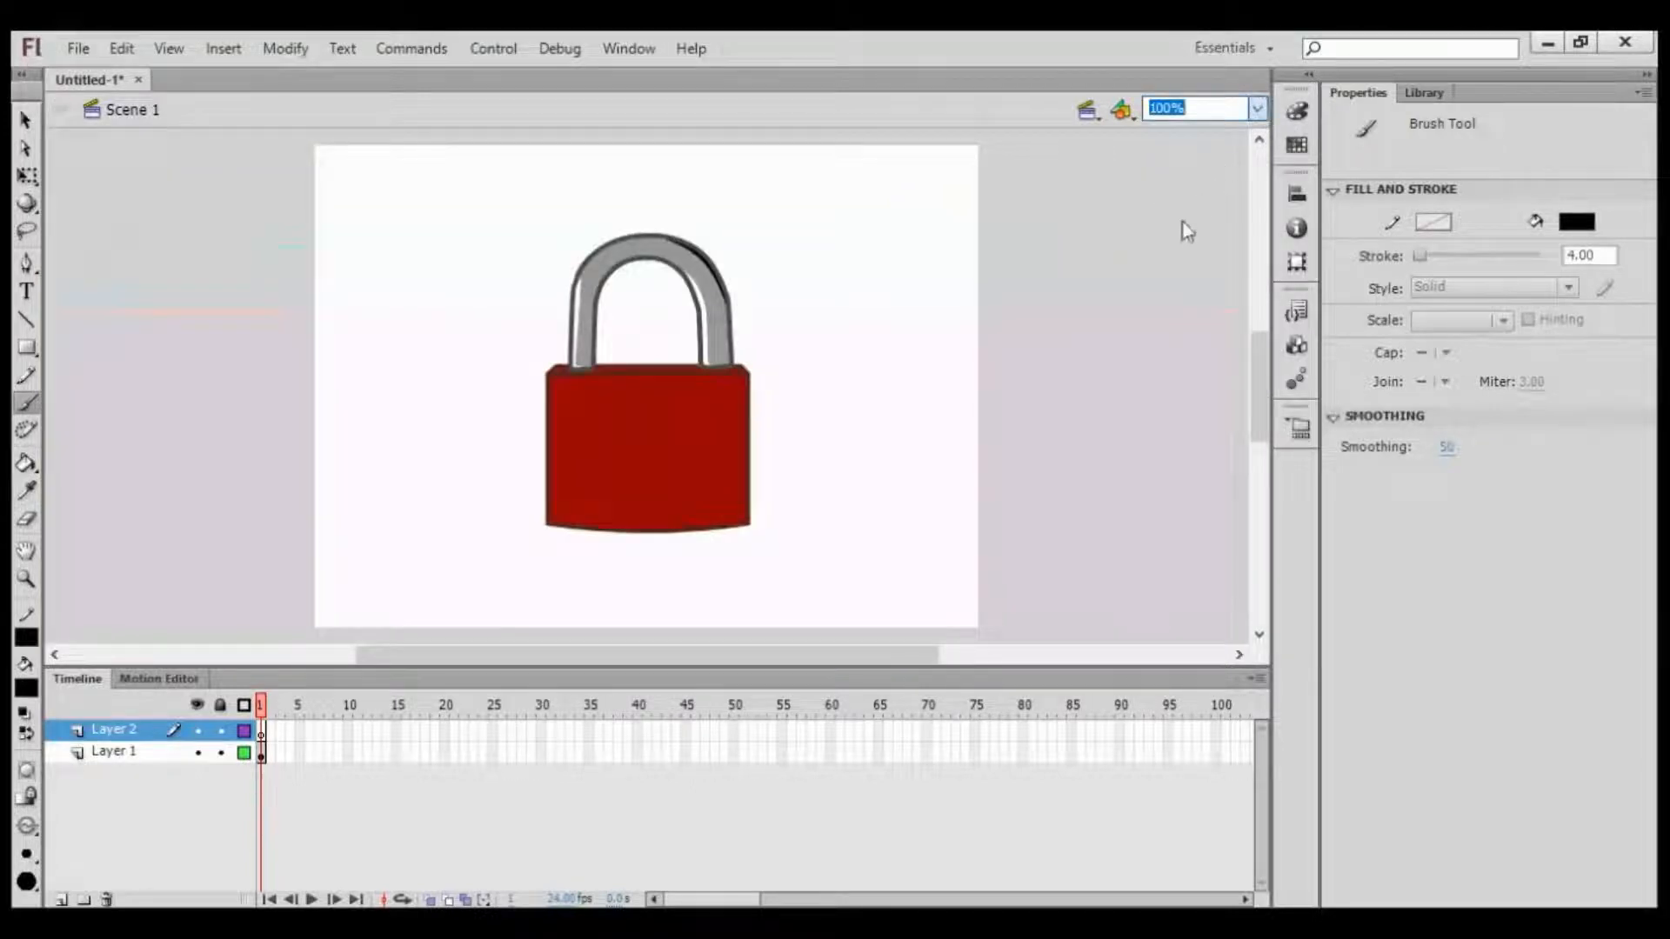
{"action": "type", "text": "200"}
{"action": "key", "text": "Return"}
{"action": "scroll", "coordinate": [1261, 419], "scroll_direction": "down", "scroll_amount": 2}
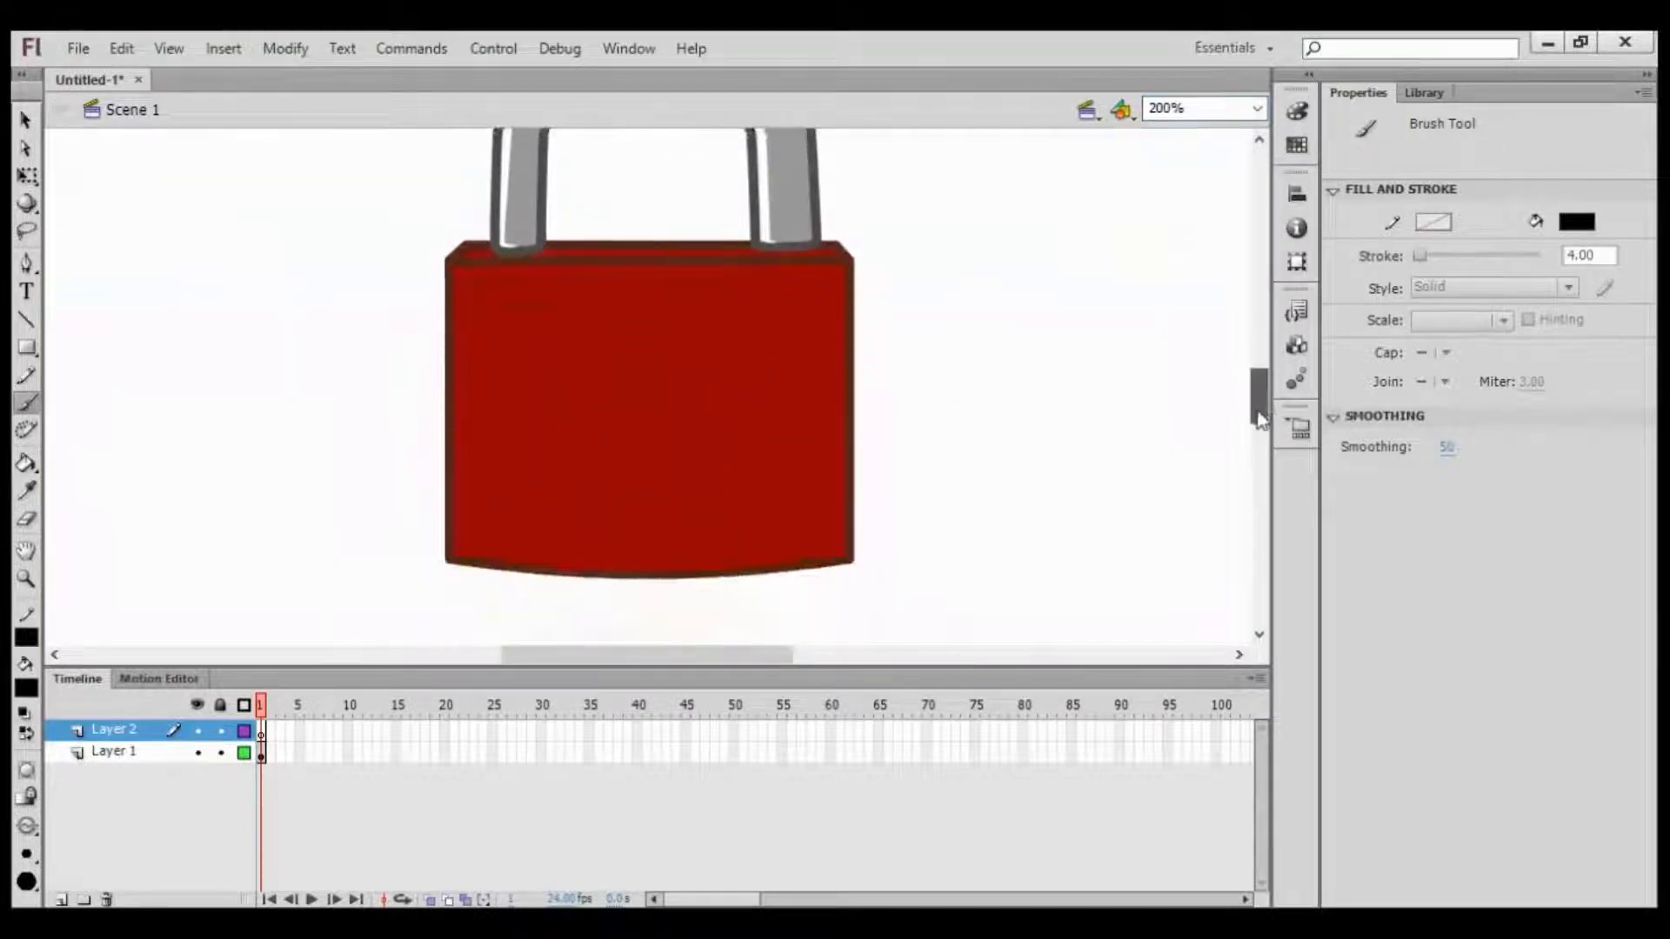
{"action": "mouse_move", "coordinate": [524, 424]}
{"action": "left_mouse_down"}
{"action": "mouse_move", "coordinate": [537, 360]}
{"action": "mouse_move", "coordinate": [531, 448]}
{"action": "mouse_move", "coordinate": [554, 376]}
{"action": "mouse_move", "coordinate": [552, 444]}
{"action": "mouse_move", "coordinate": [553, 383]}
{"action": "left_mouse_up"}
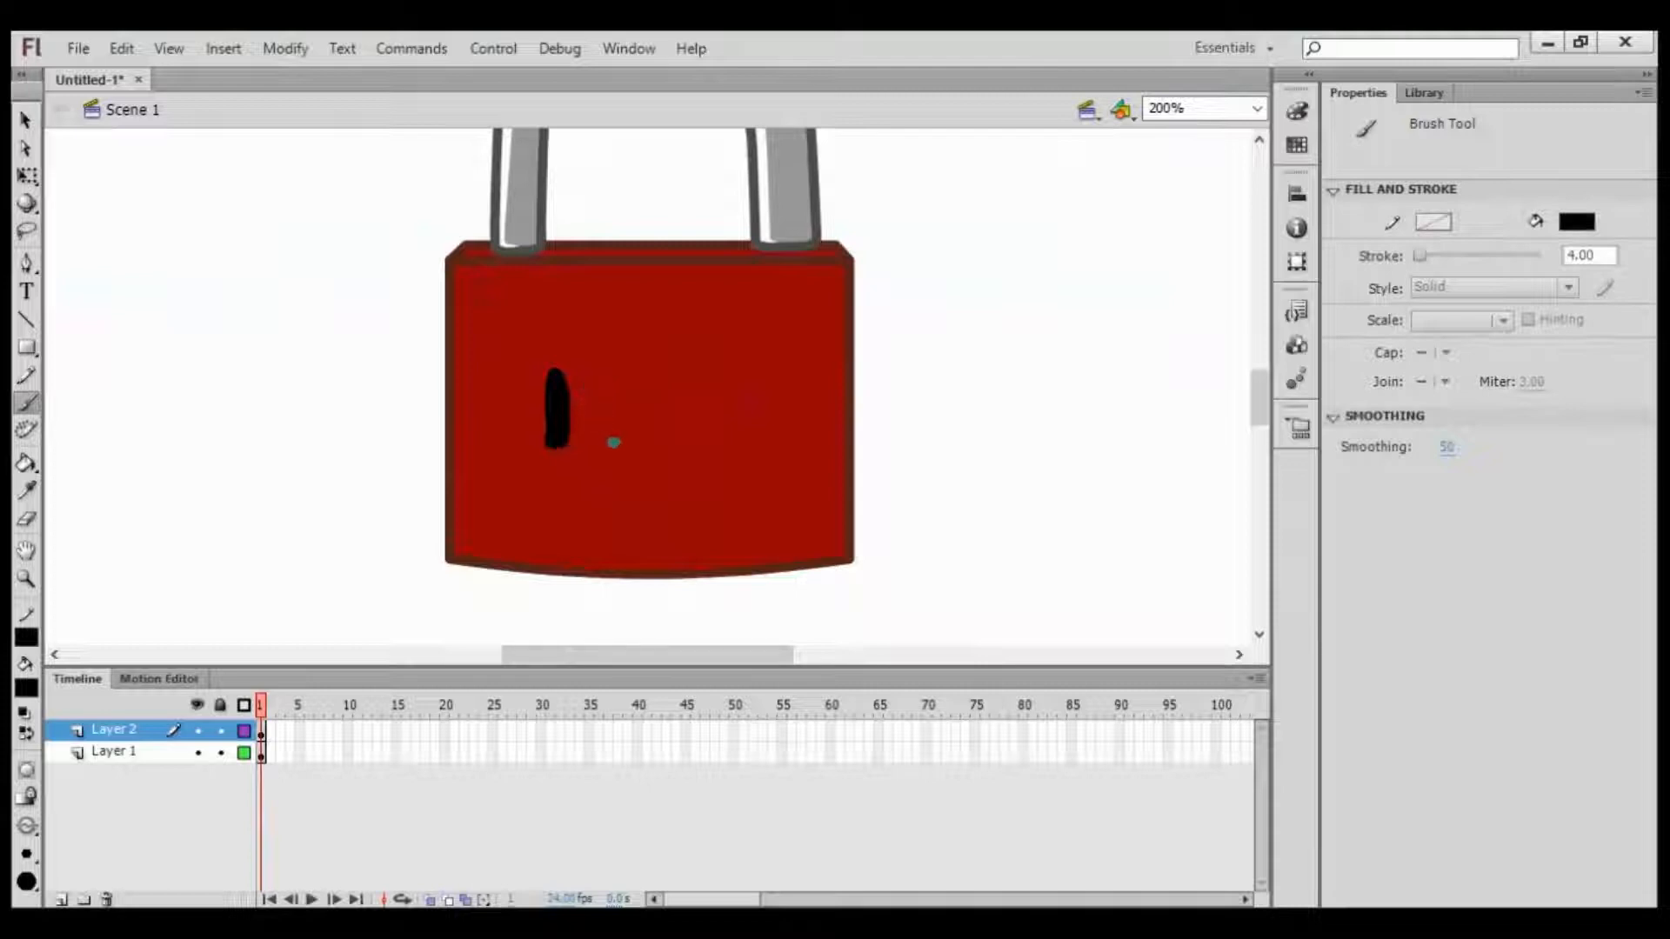
{"action": "key", "text": "ctrl+z"}
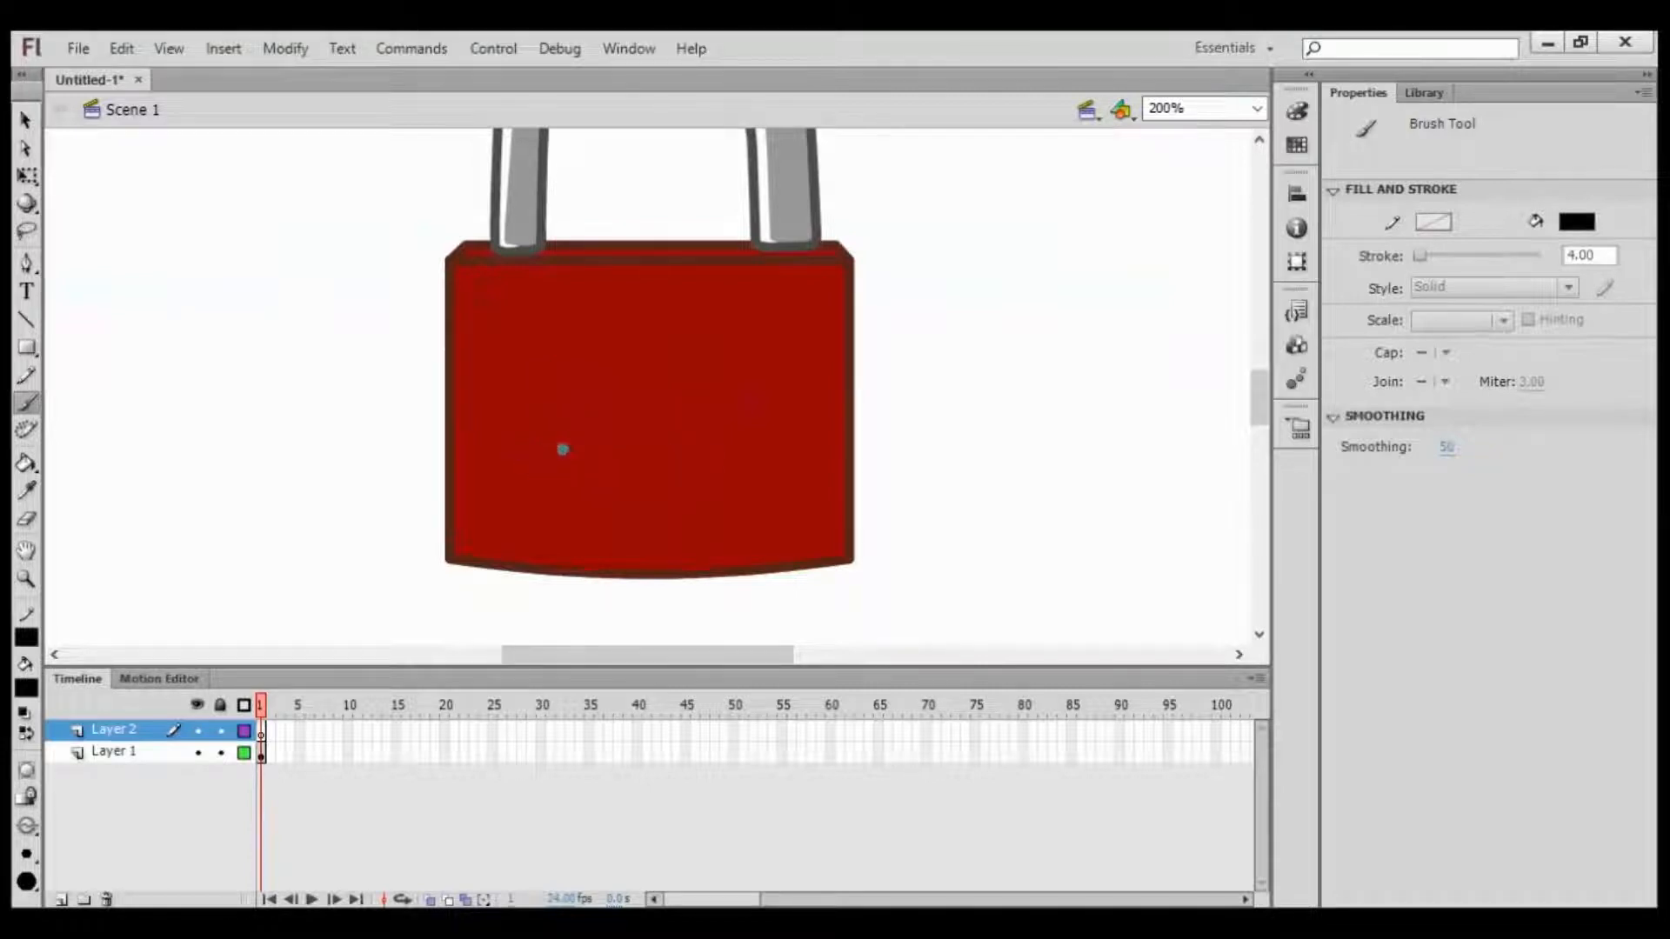
{"action": "mouse_move", "coordinate": [563, 449]}
{"action": "left_mouse_down"}
{"action": "mouse_move", "coordinate": [560, 392]}
{"action": "mouse_move", "coordinate": [566, 461]}
{"action": "left_mouse_up"}
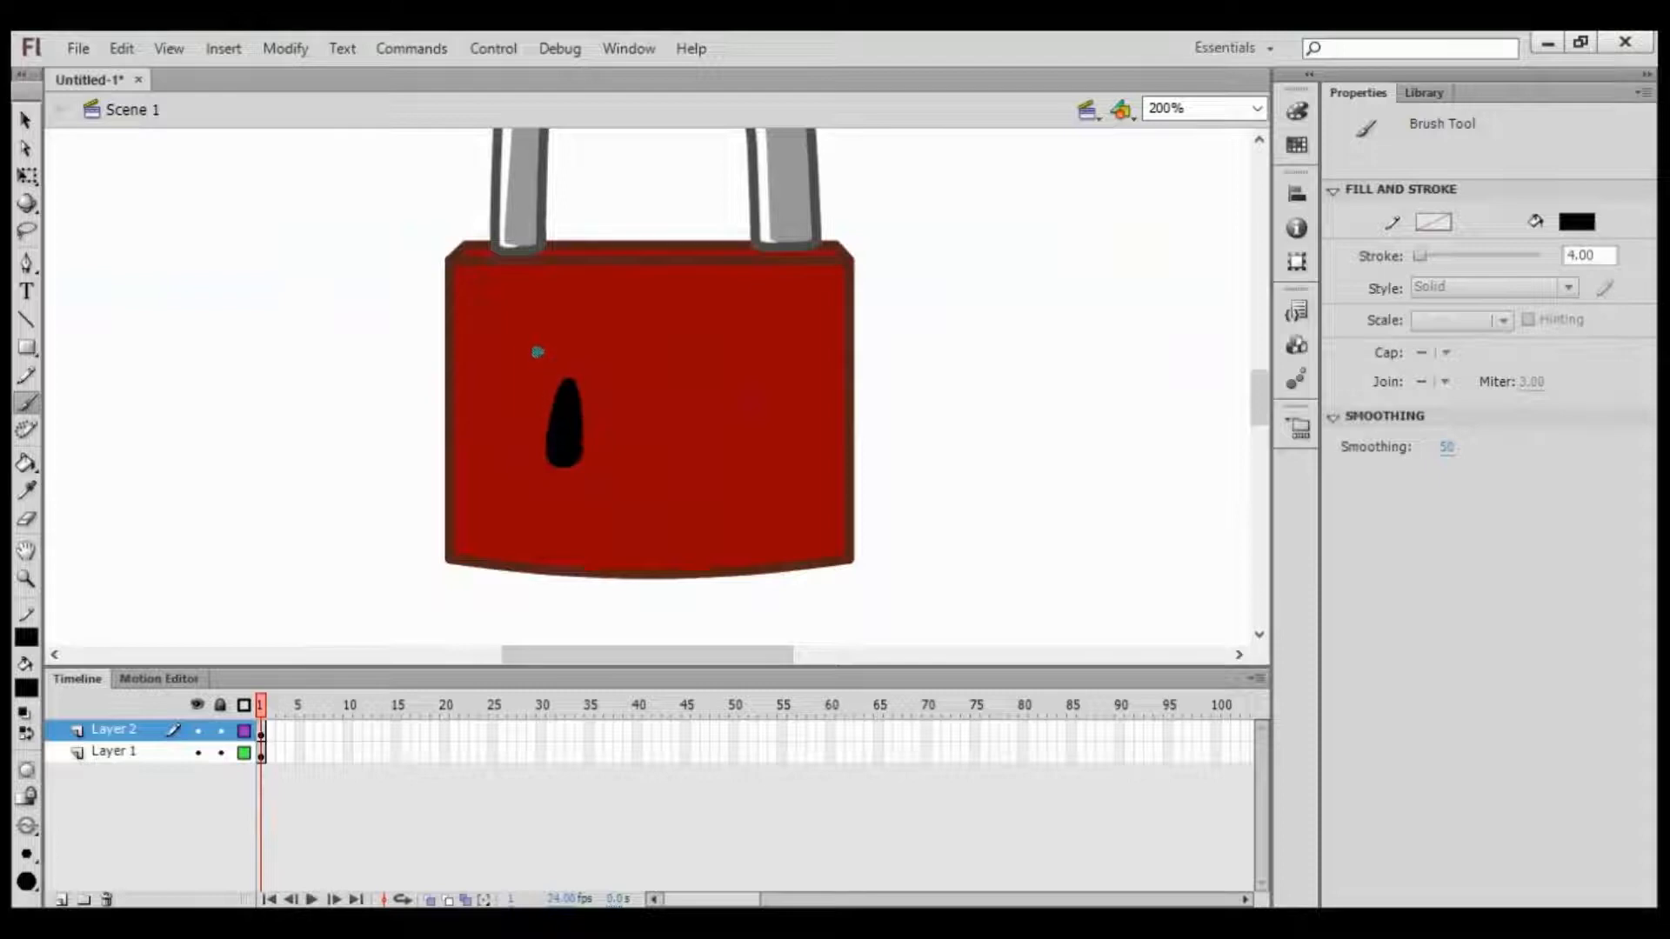
{"action": "mouse_move", "coordinate": [536, 350]}
{"action": "left_mouse_down"}
{"action": "mouse_move", "coordinate": [627, 348]}
{"action": "mouse_move", "coordinate": [581, 328]}
{"action": "left_mouse_up"}
{"action": "key", "text": "ctrl+z"}
{"action": "left_click_drag", "start_coordinate": [669, 379], "coordinate": [794, 376]}
{"action": "key", "text": "ctrl+z"}
{"action": "left_click_drag", "start_coordinate": [657, 381], "coordinate": [758, 374]}
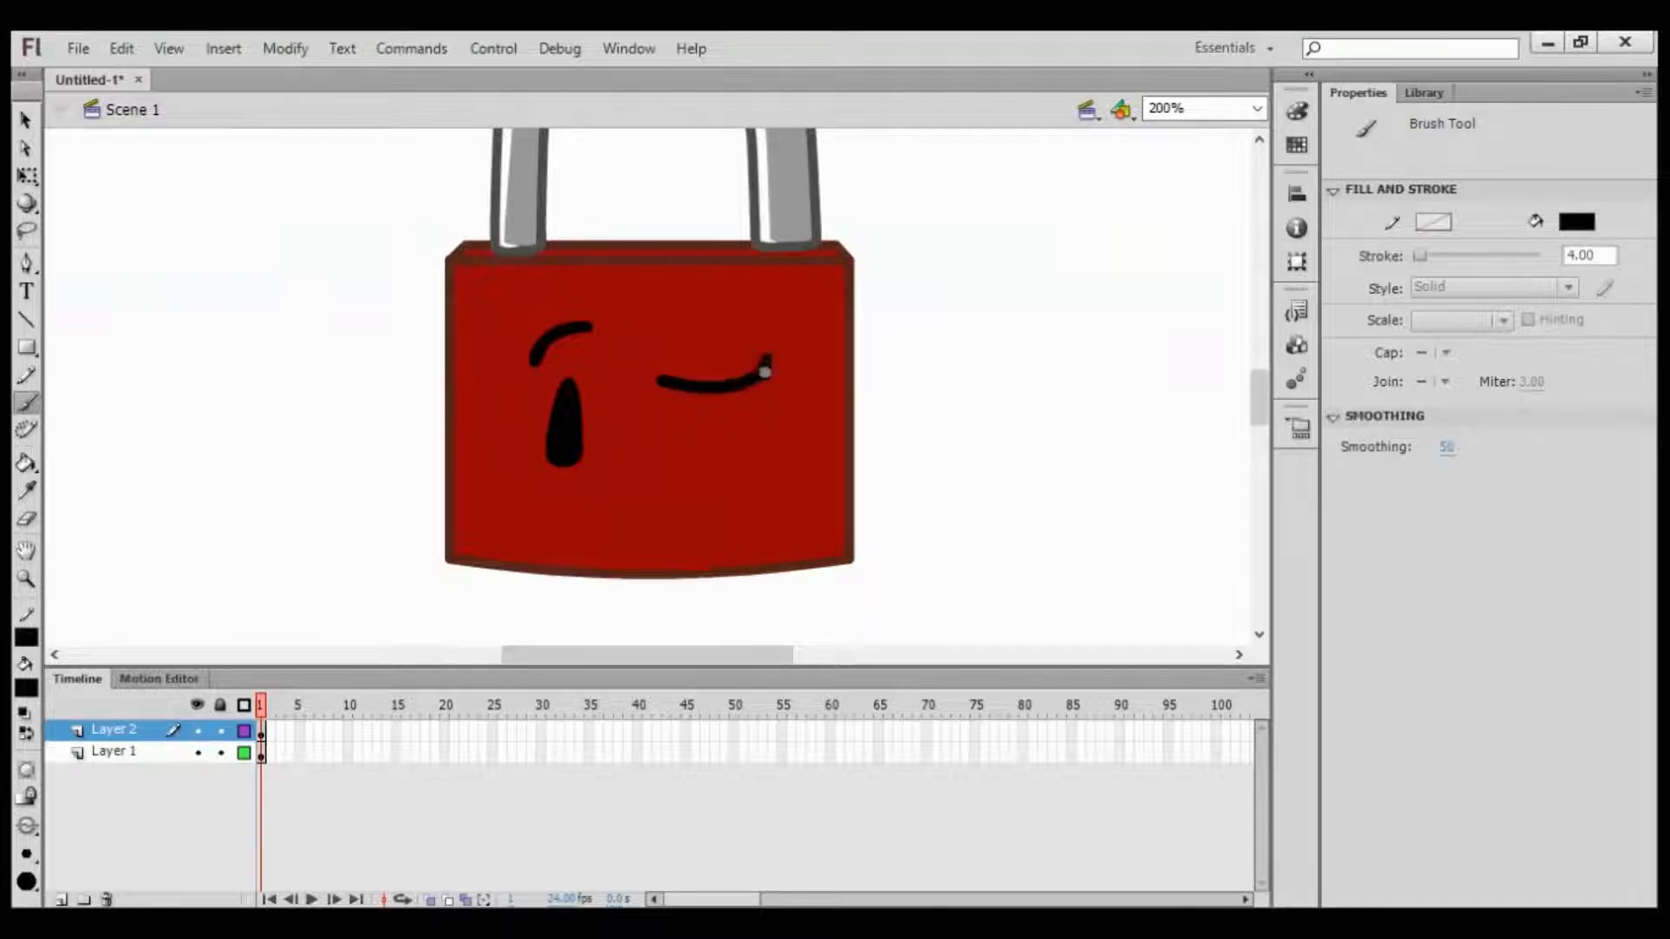
{"action": "key", "text": "ctrl+z"}
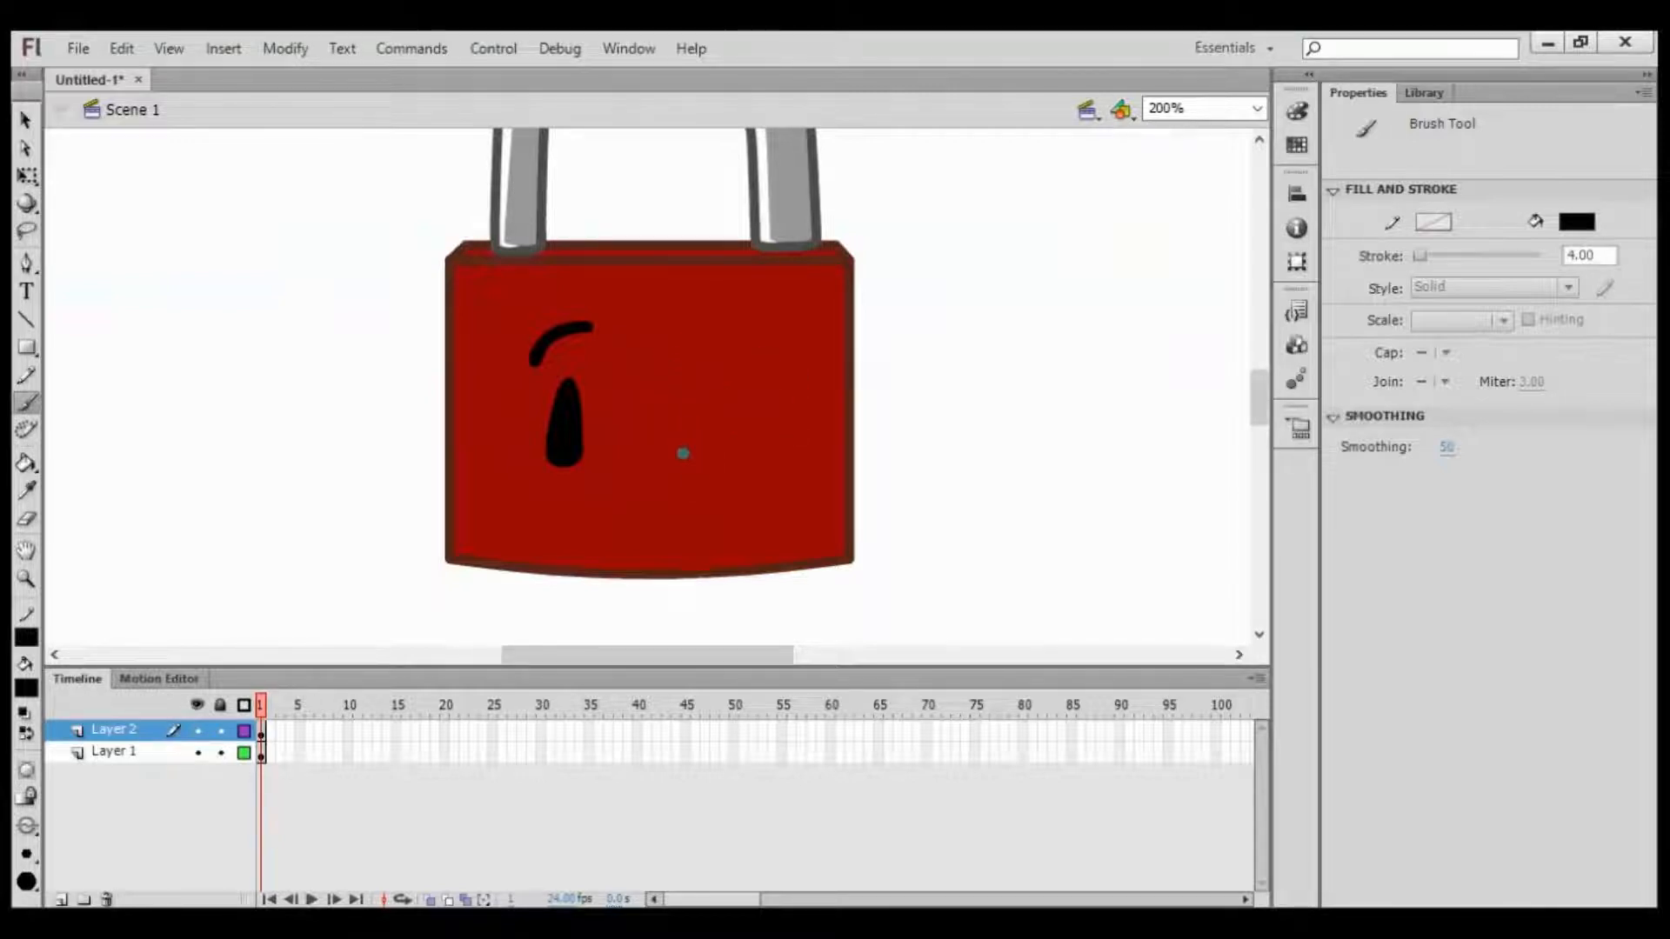
{"action": "mouse_move", "coordinate": [683, 443]}
{"action": "left_mouse_down"}
{"action": "mouse_move", "coordinate": [693, 398]}
{"action": "mouse_move", "coordinate": [695, 470]}
{"action": "left_mouse_up"}
{"action": "key", "text": "ctrl+z"}
{"action": "key", "text": "ctrl+z"}
{"action": "key", "text": "ctrl+z"}
{"action": "left_click_drag", "start_coordinate": [488, 462], "coordinate": [639, 480]}
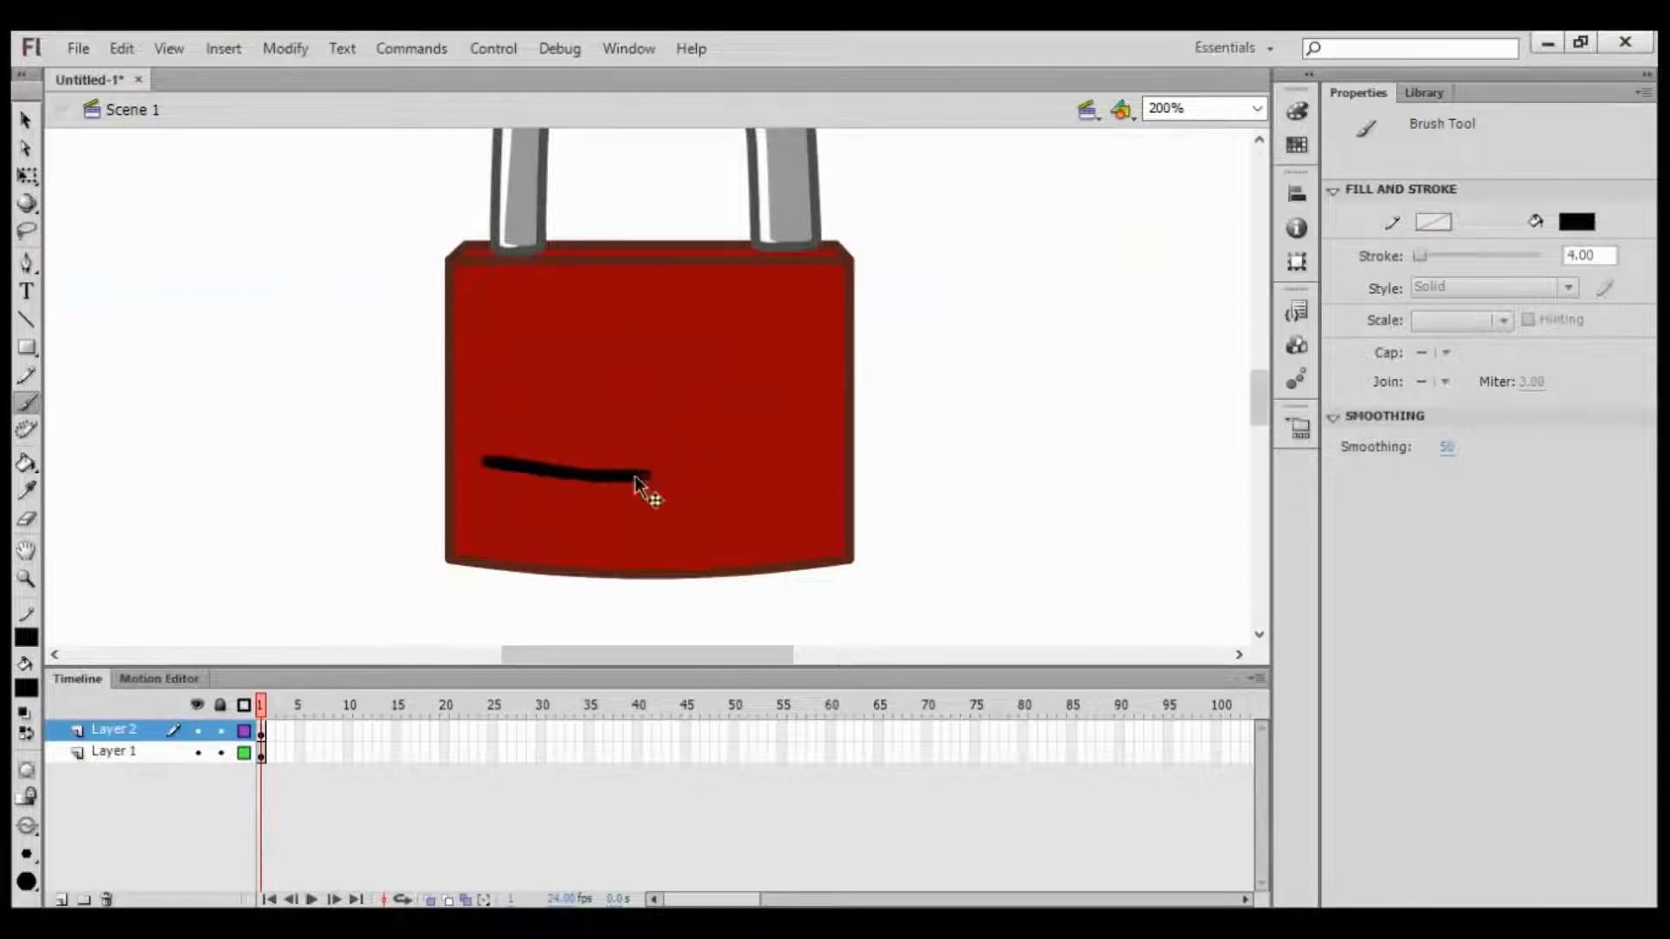
{"action": "key", "text": "ctrl+z"}
{"action": "mouse_move", "coordinate": [515, 434]}
{"action": "left_mouse_down"}
{"action": "mouse_move", "coordinate": [540, 426]}
{"action": "mouse_move", "coordinate": [531, 383]}
{"action": "left_mouse_up"}
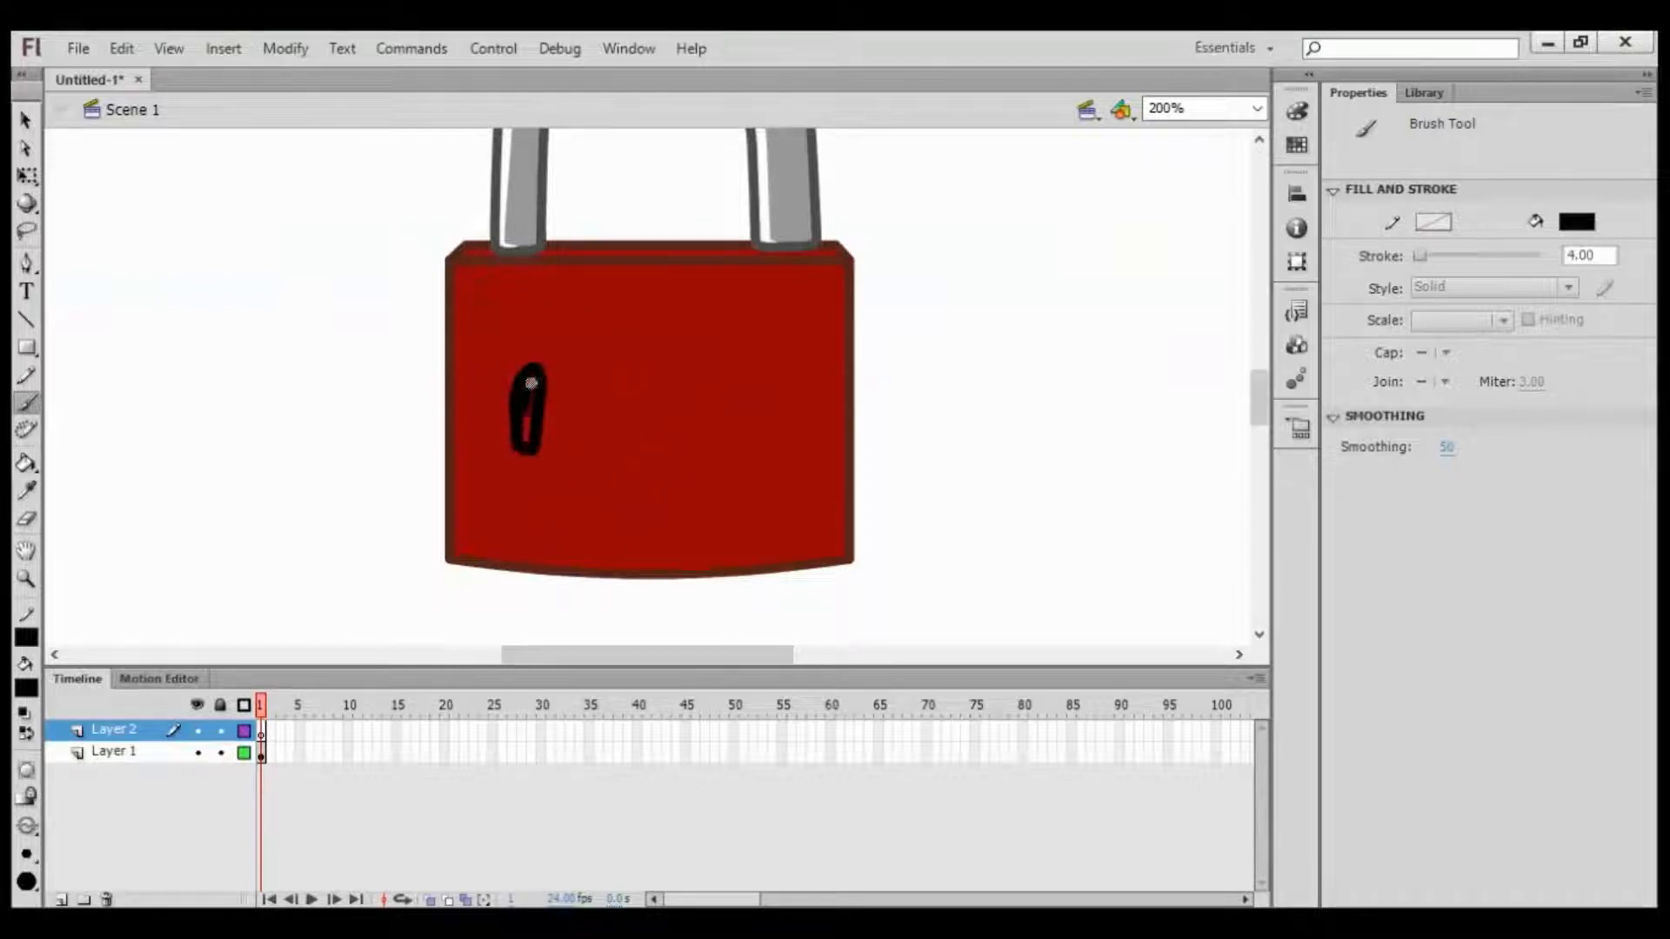
{"action": "key", "text": "ctrl+z"}
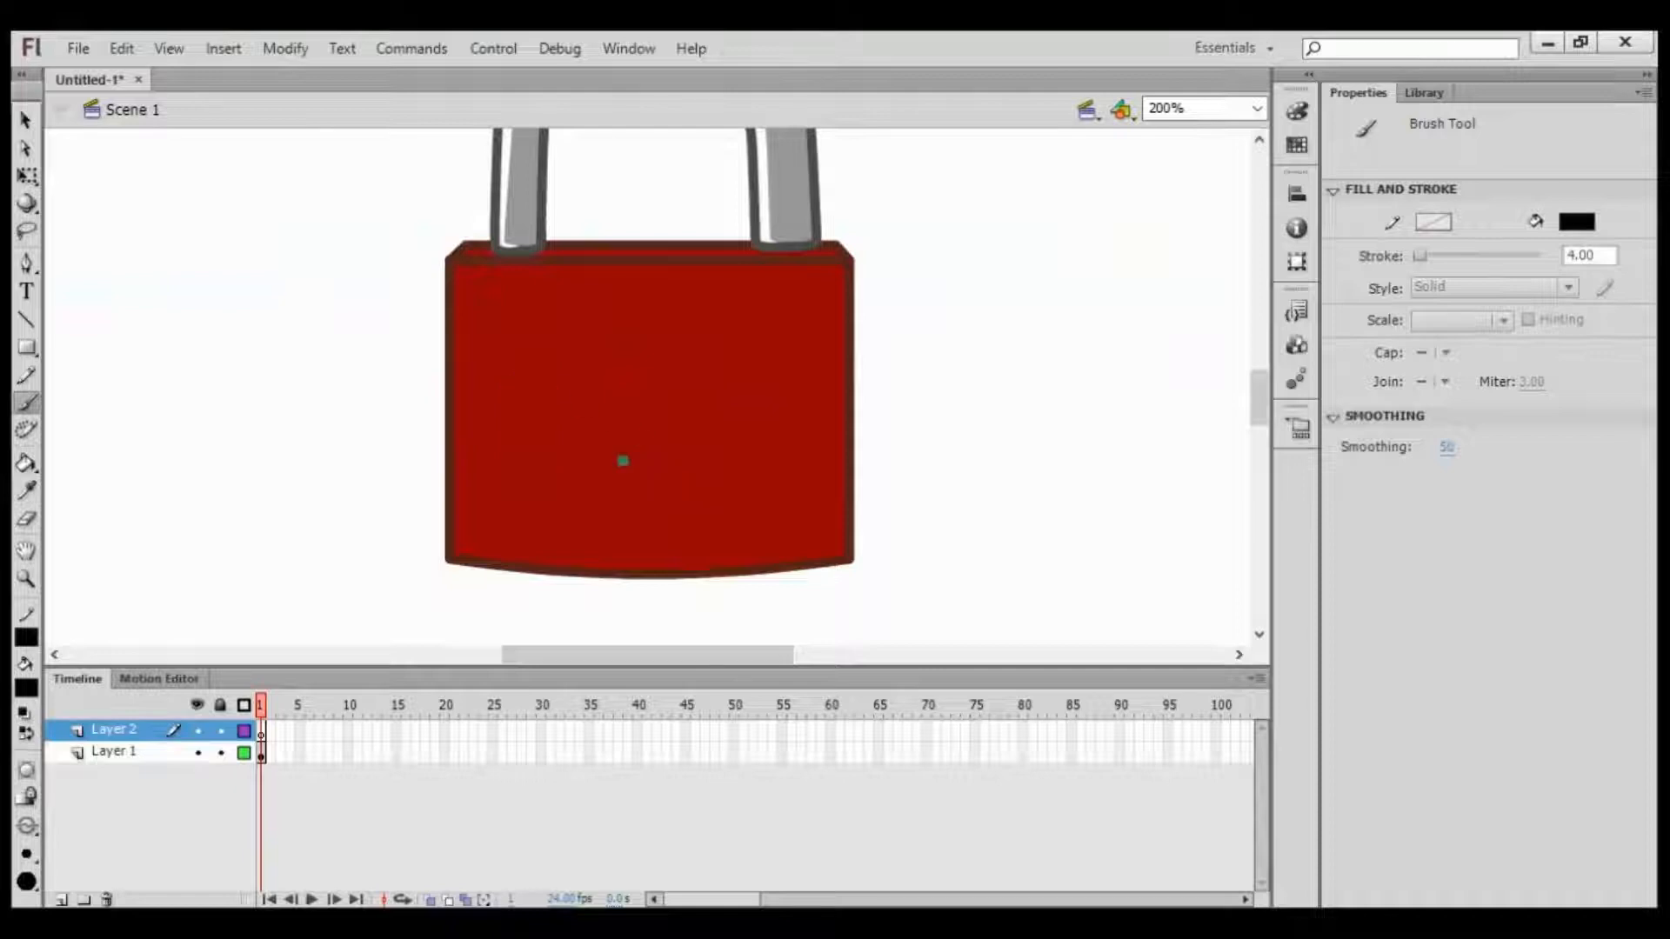
Step: Paint two upright black oval eyes on the padlock body and a straight upper lip line below them
{"action": "left_click_drag", "start_coordinate": [557, 427], "coordinate": [566, 440]}
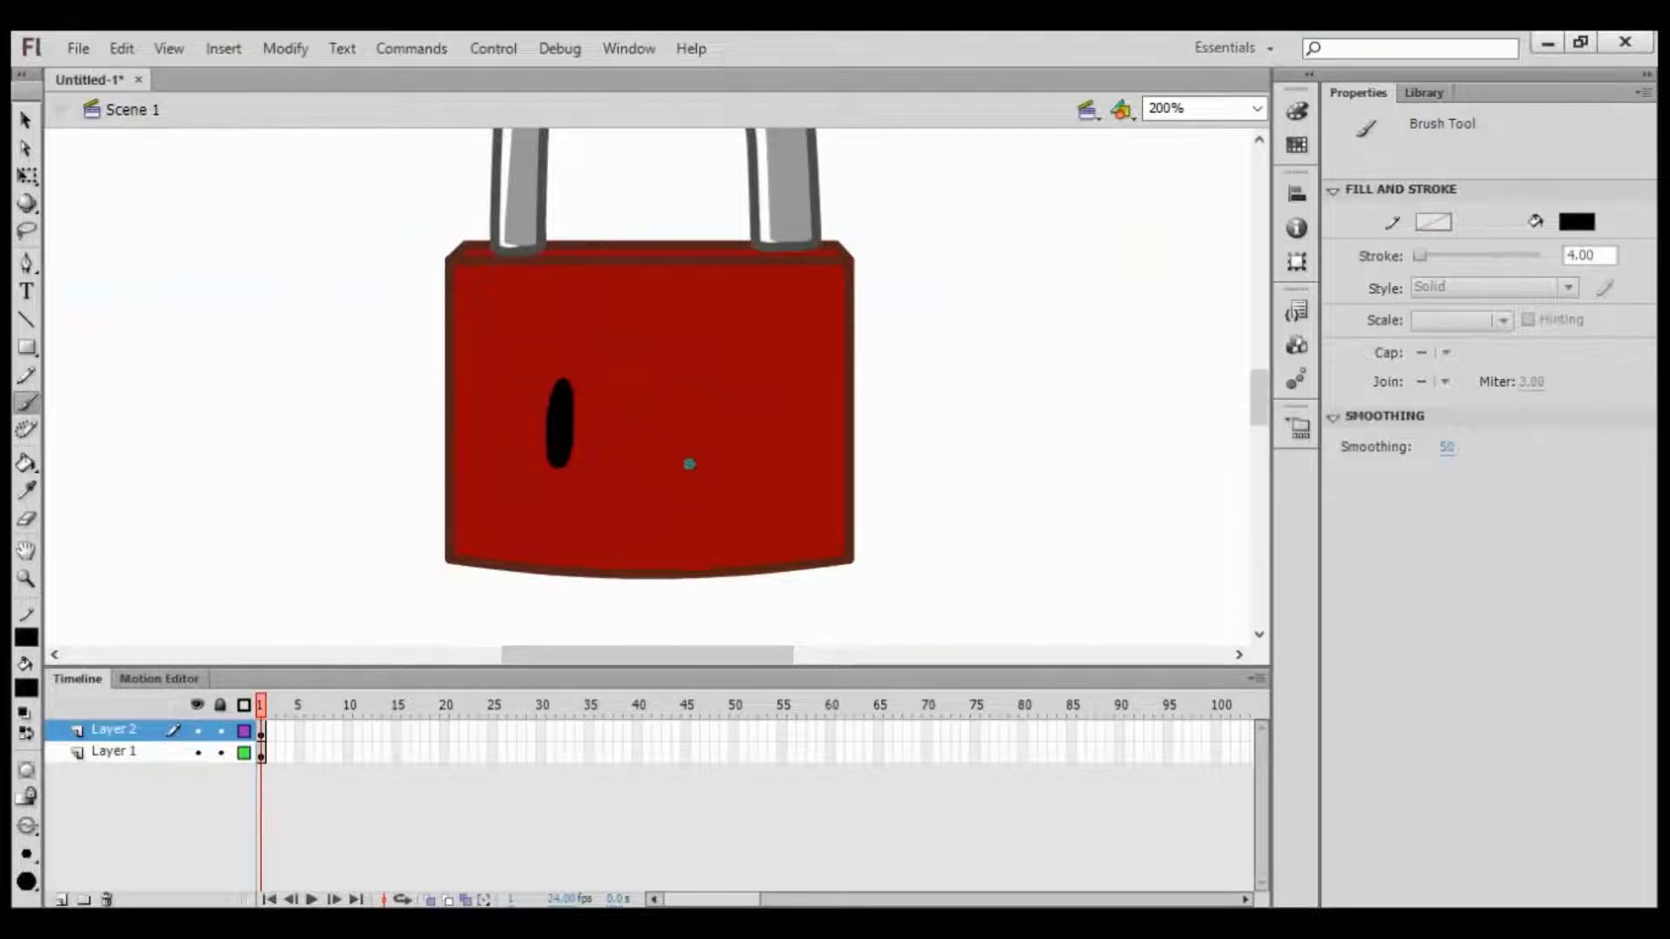
{"action": "mouse_move", "coordinate": [682, 469]}
{"action": "left_mouse_down"}
{"action": "mouse_move", "coordinate": [686, 400]}
{"action": "mouse_move", "coordinate": [691, 466]}
{"action": "left_mouse_up"}
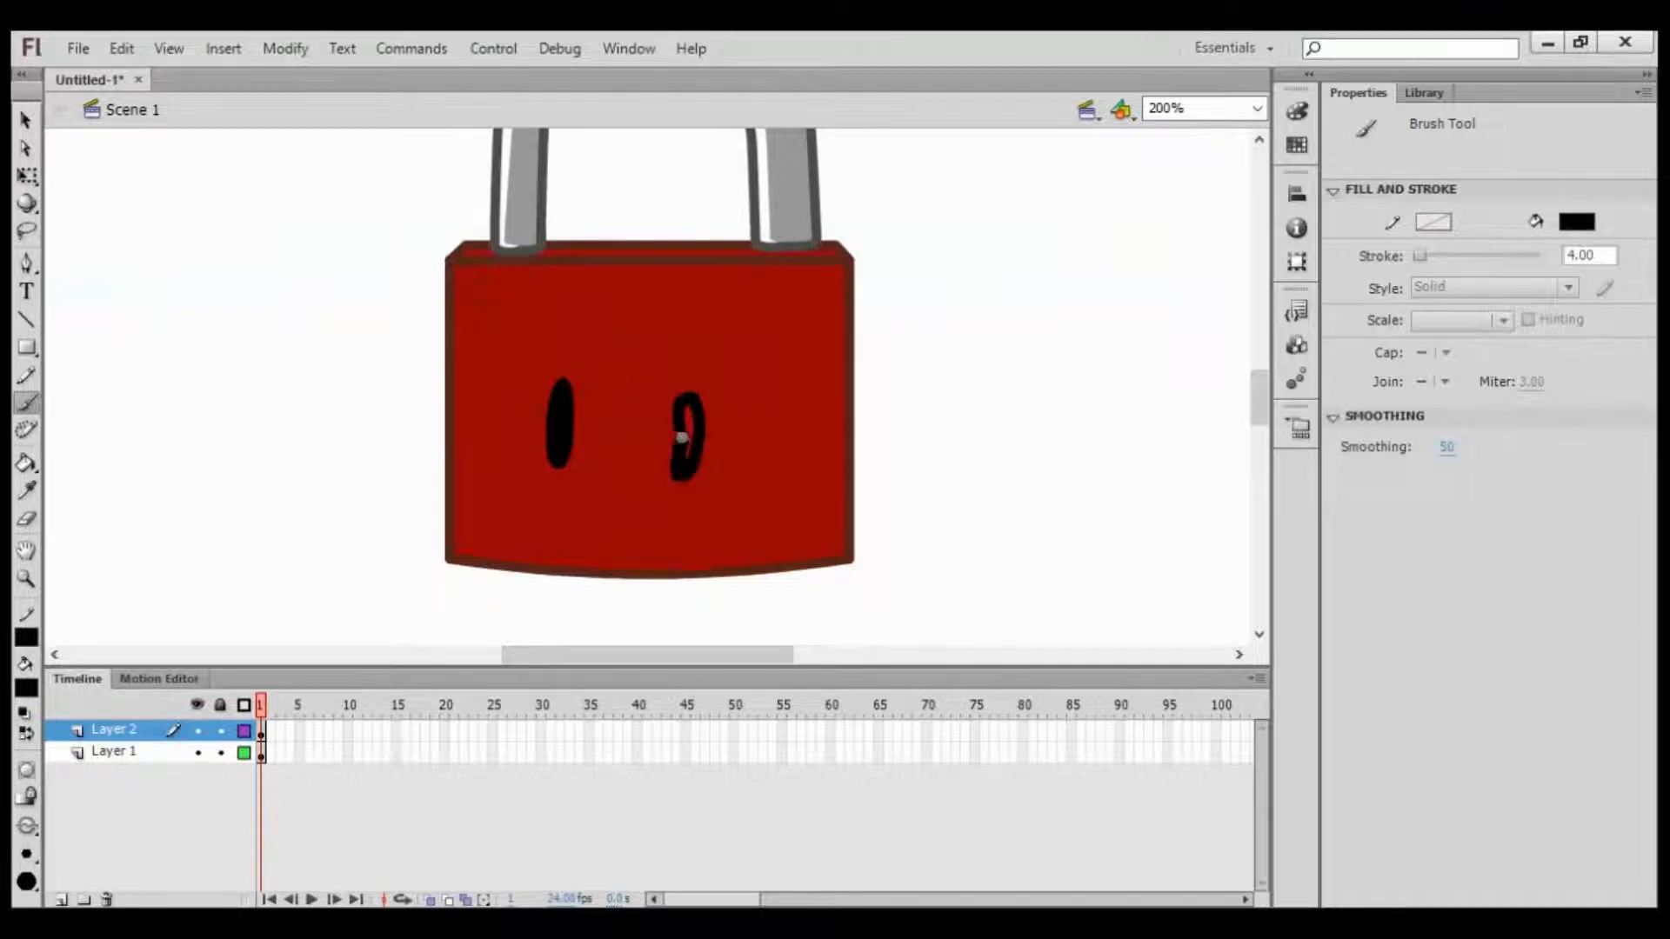
{"action": "key", "text": "ctrl+z"}
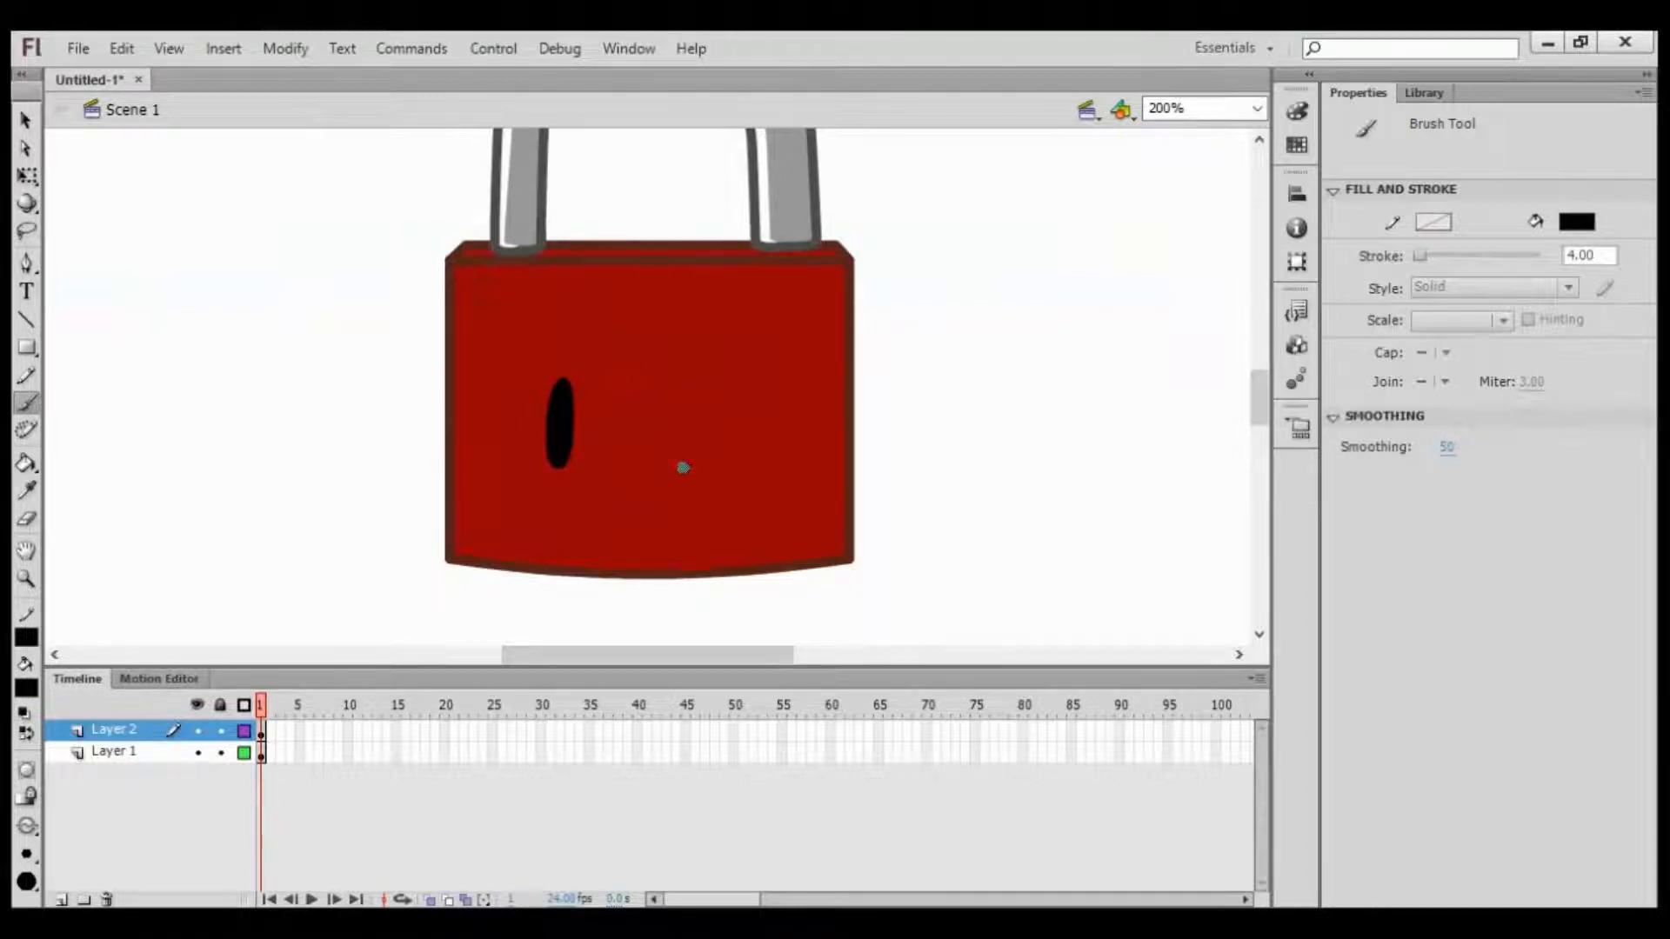
{"action": "mouse_move", "coordinate": [682, 466]}
{"action": "left_mouse_down"}
{"action": "mouse_move", "coordinate": [681, 406]}
{"action": "mouse_move", "coordinate": [692, 451]}
{"action": "left_mouse_up"}
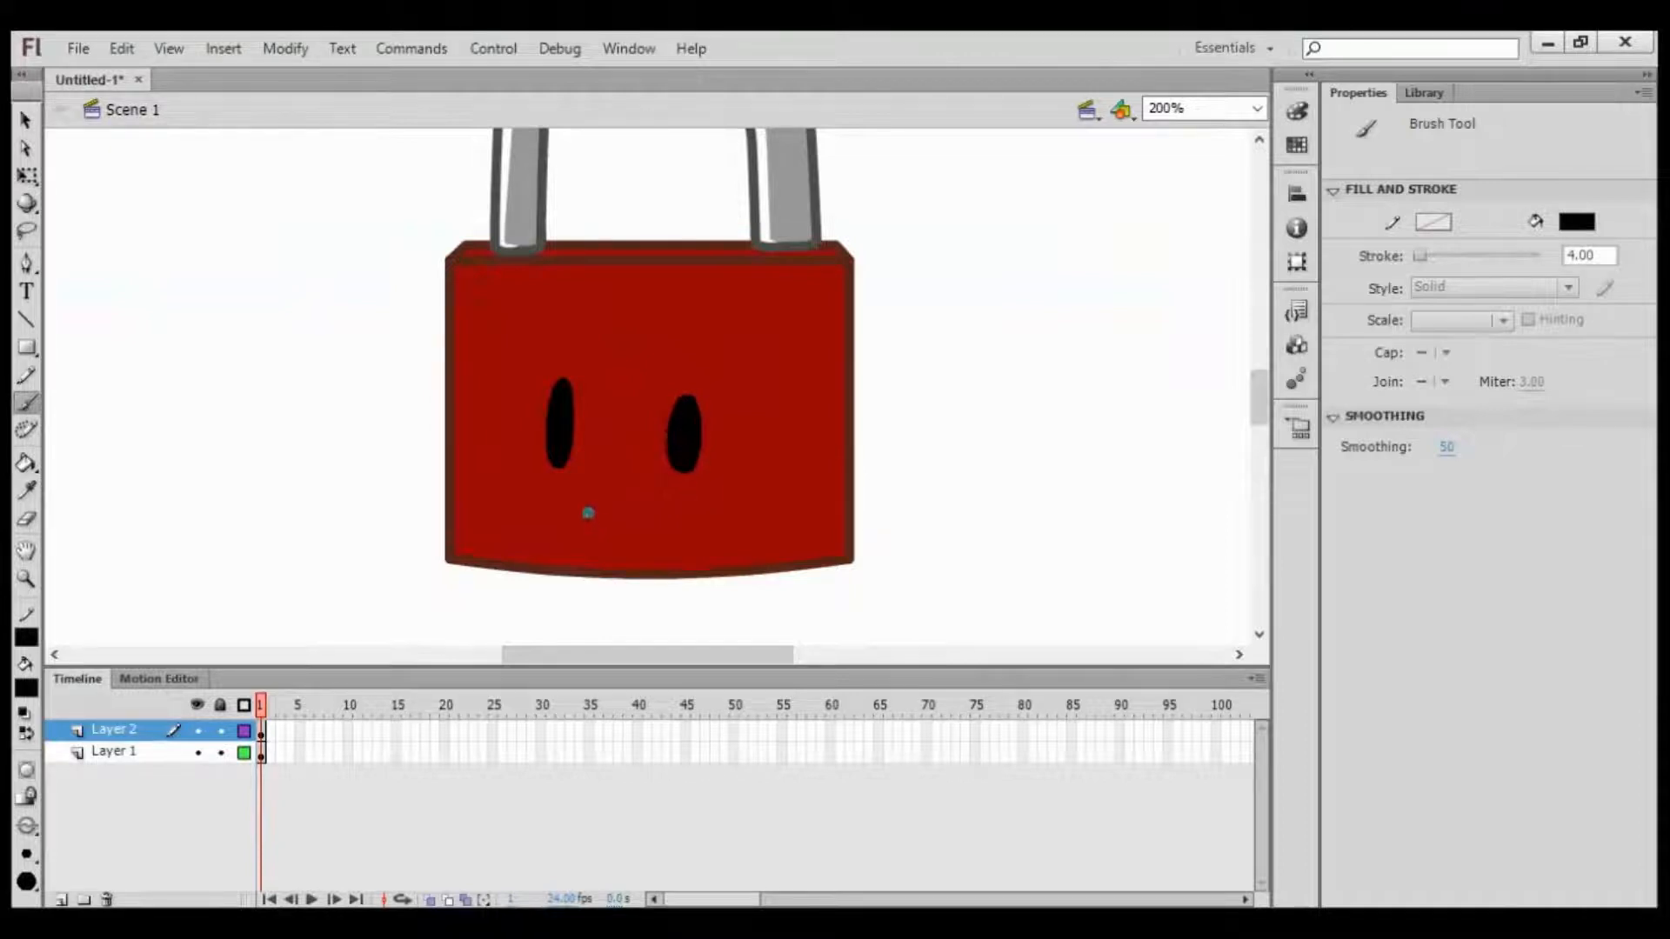
{"action": "left_click_drag", "start_coordinate": [527, 500], "coordinate": [702, 498]}
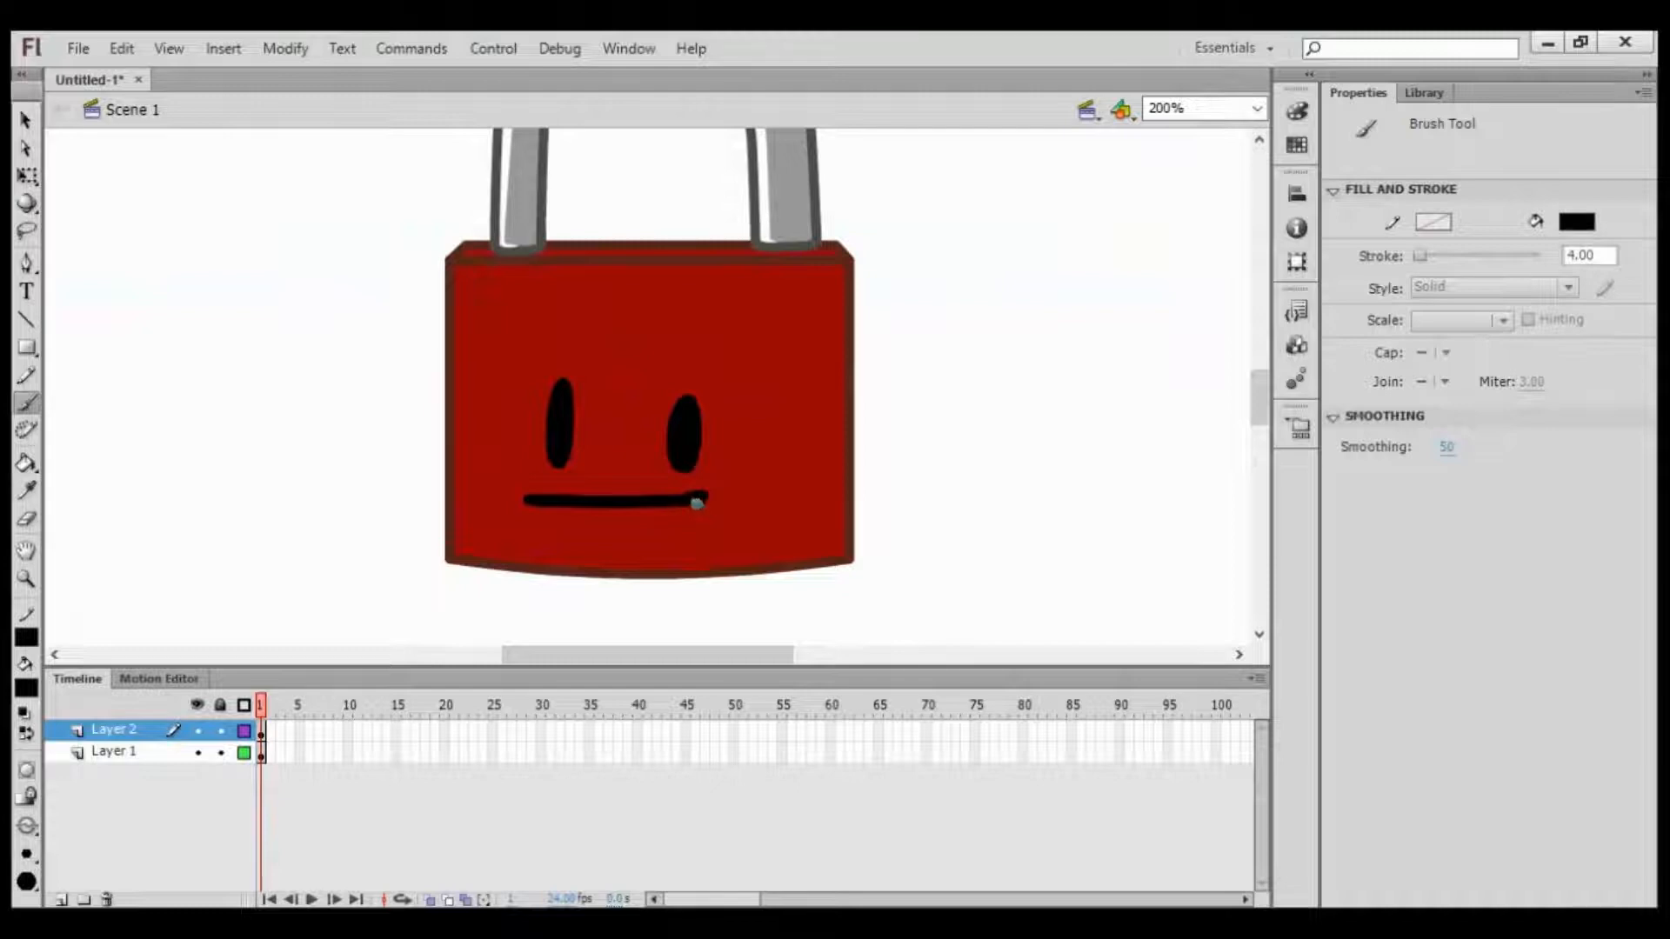
{"action": "mouse_move", "coordinate": [688, 516]}
{"action": "left_mouse_down"}
{"action": "mouse_move", "coordinate": [576, 537]}
{"action": "mouse_move", "coordinate": [545, 515]}
{"action": "mouse_move", "coordinate": [617, 532]}
{"action": "mouse_move", "coordinate": [696, 513]}
{"action": "left_mouse_up"}
{"action": "key", "text": "ctrl+z"}
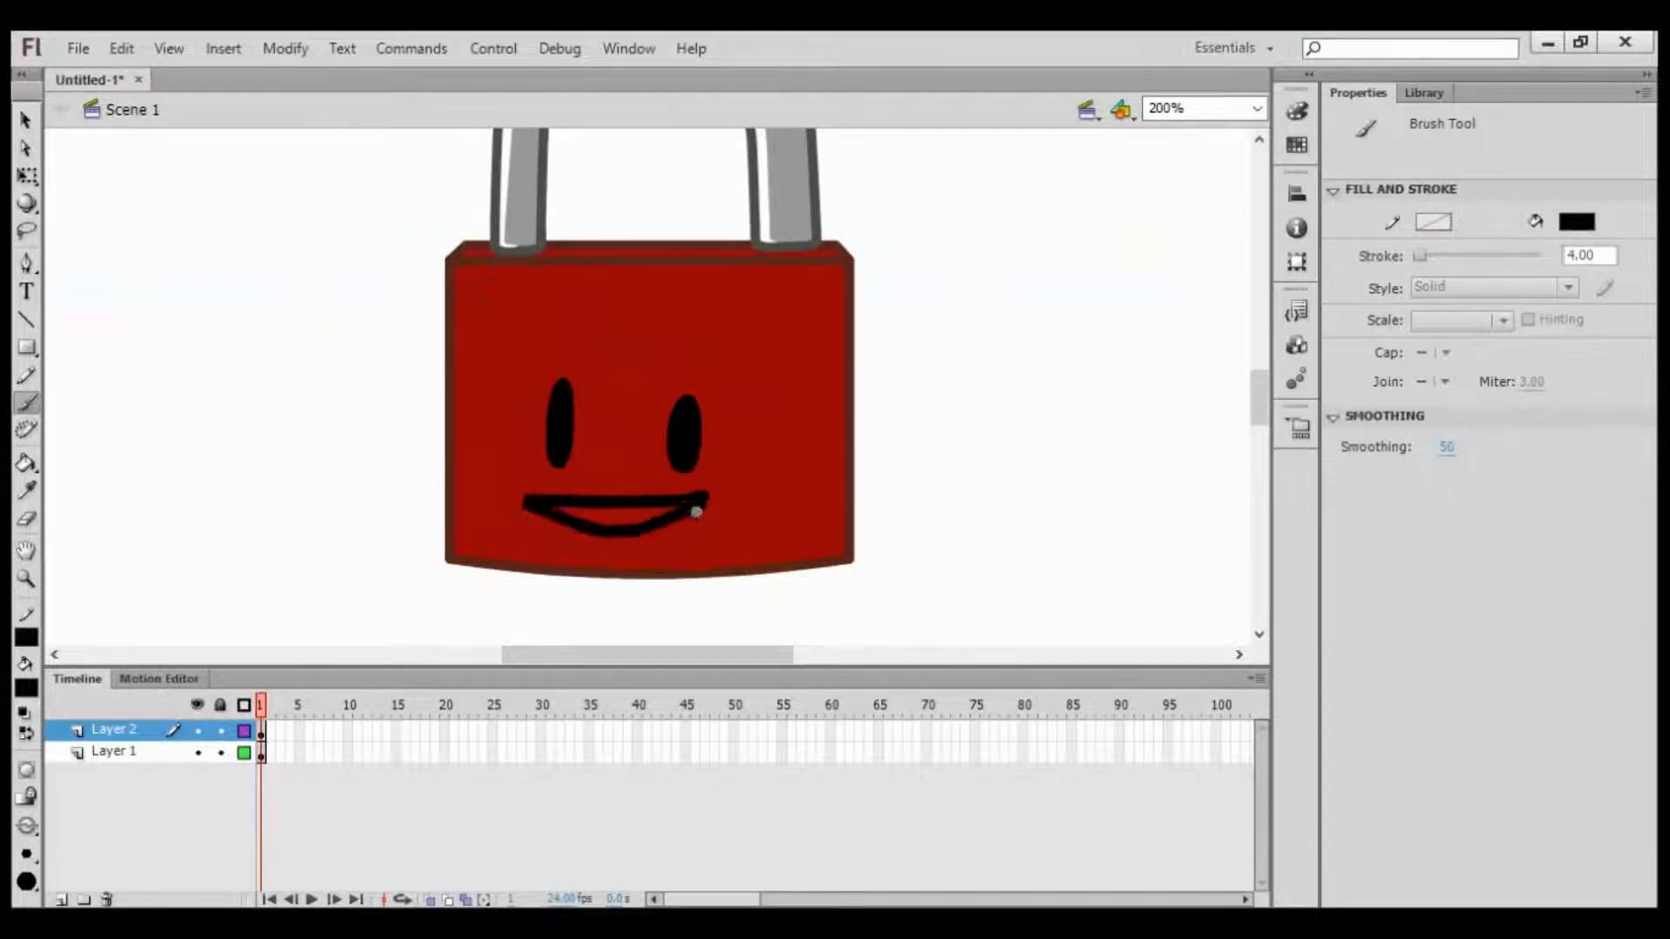
{"action": "key", "text": "ctrl+z"}
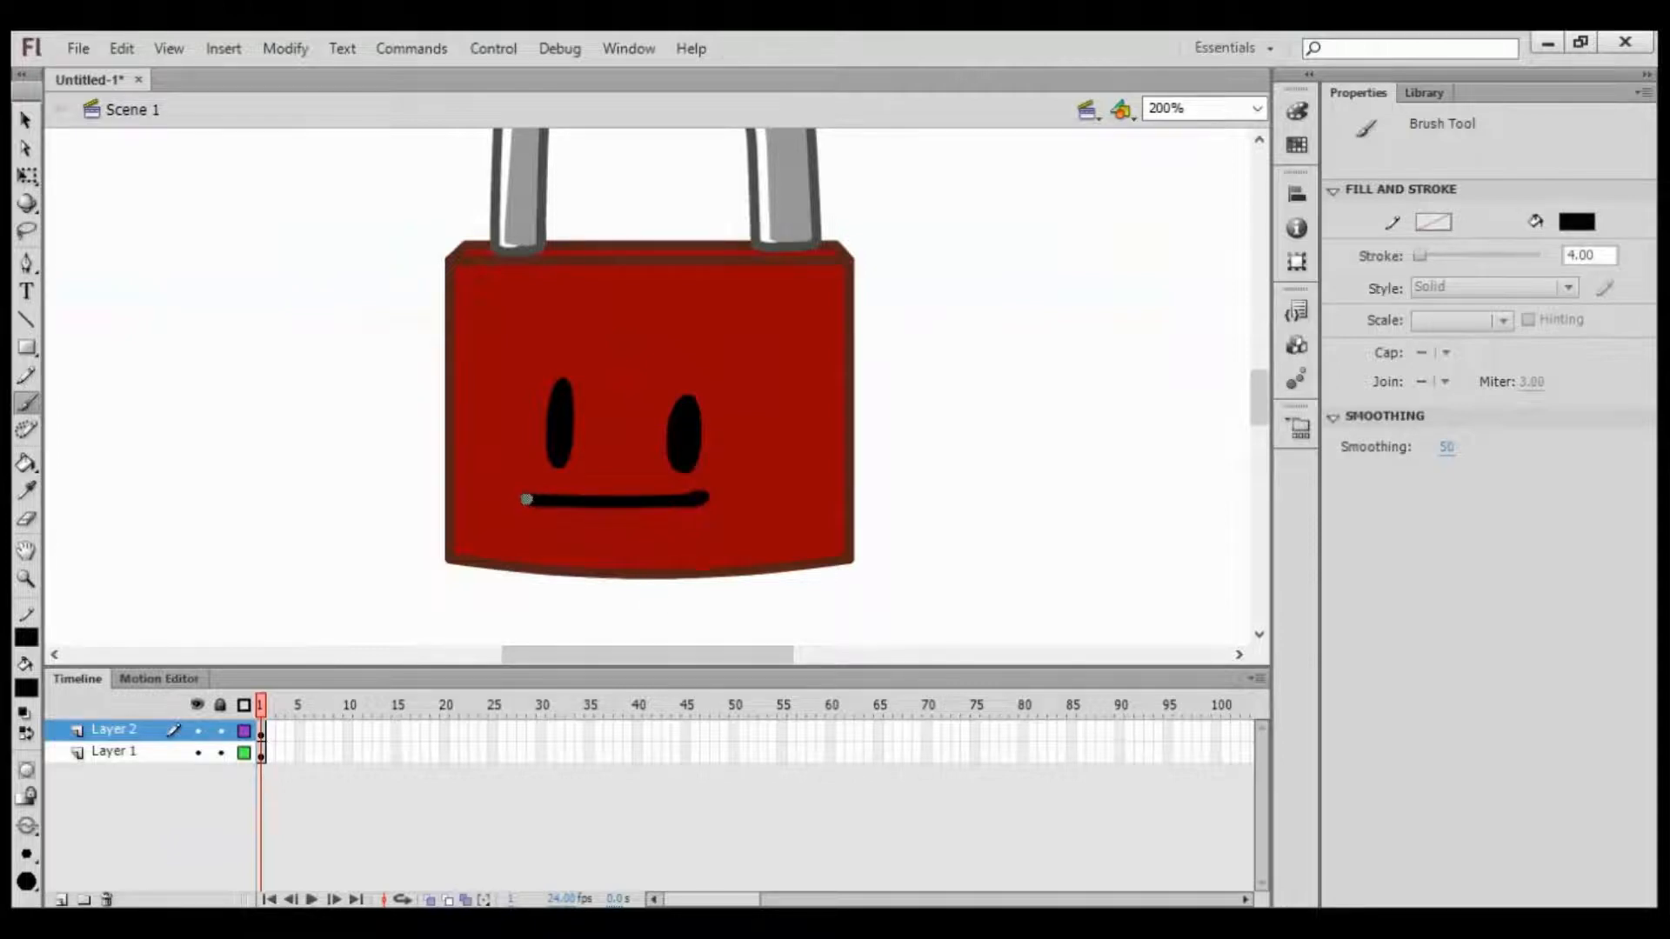
{"action": "left_click_drag", "start_coordinate": [533, 503], "coordinate": [626, 520]}
{"action": "key", "text": "ctrl+z"}
{"action": "mouse_move", "coordinate": [530, 503]}
{"action": "left_mouse_down"}
{"action": "mouse_move", "coordinate": [608, 530]}
{"action": "mouse_move", "coordinate": [708, 502]}
{"action": "mouse_move", "coordinate": [629, 529]}
{"action": "mouse_move", "coordinate": [527, 503]}
{"action": "left_mouse_up"}
{"action": "key", "text": "ctrl+z"}
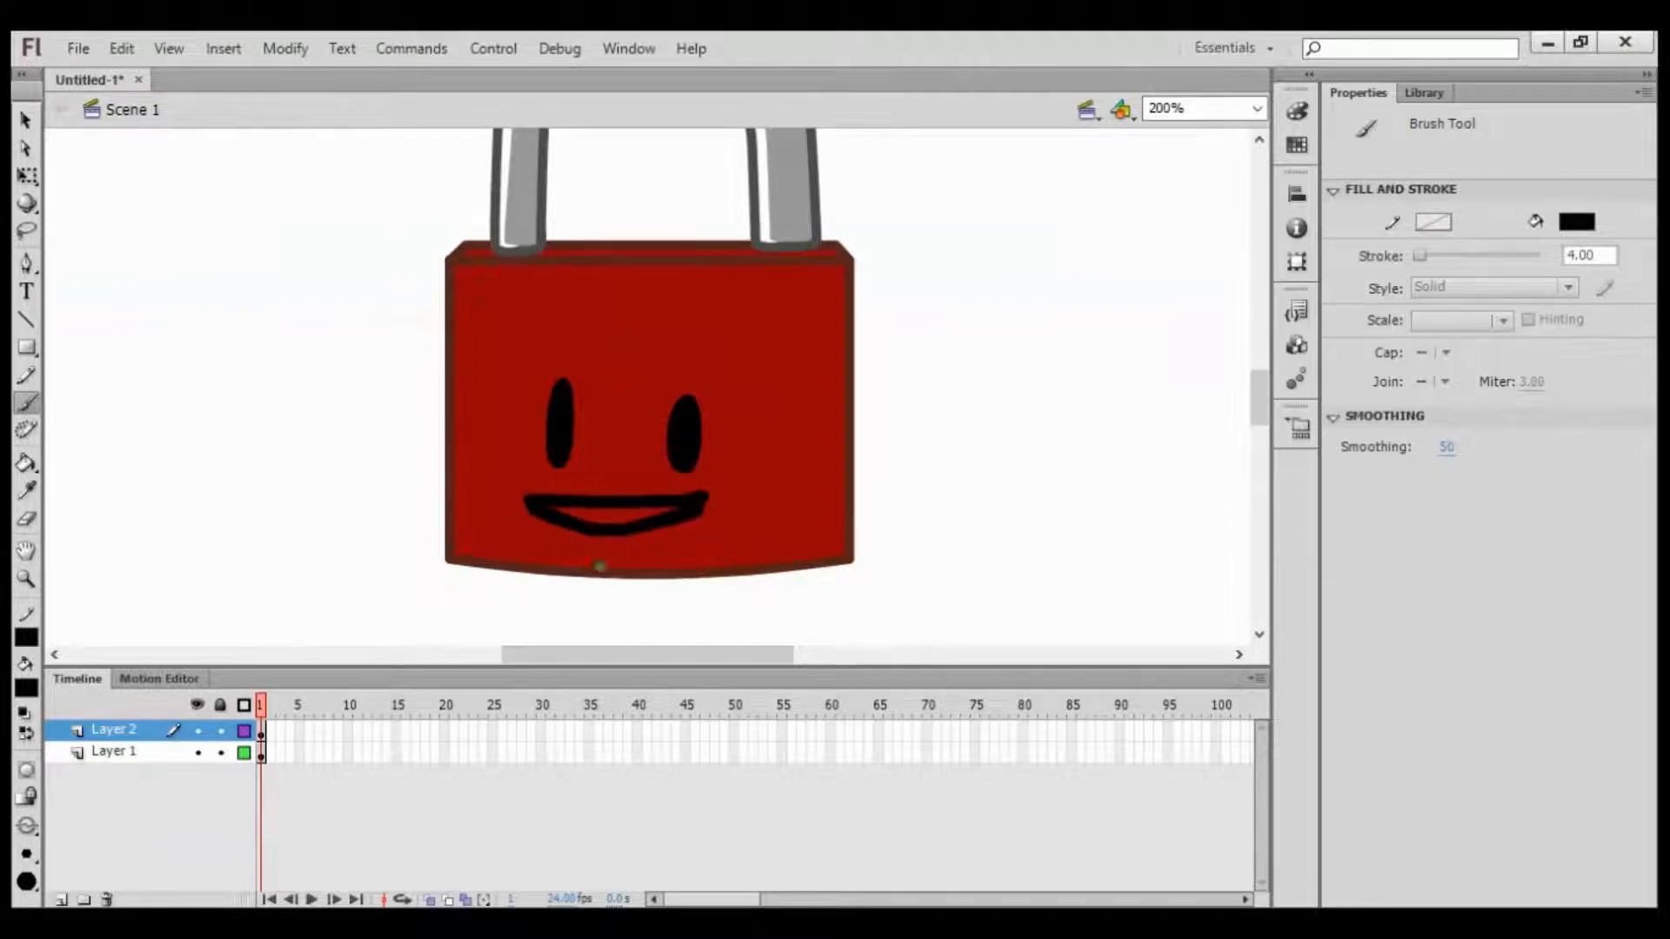
{"action": "key", "text": "q"}
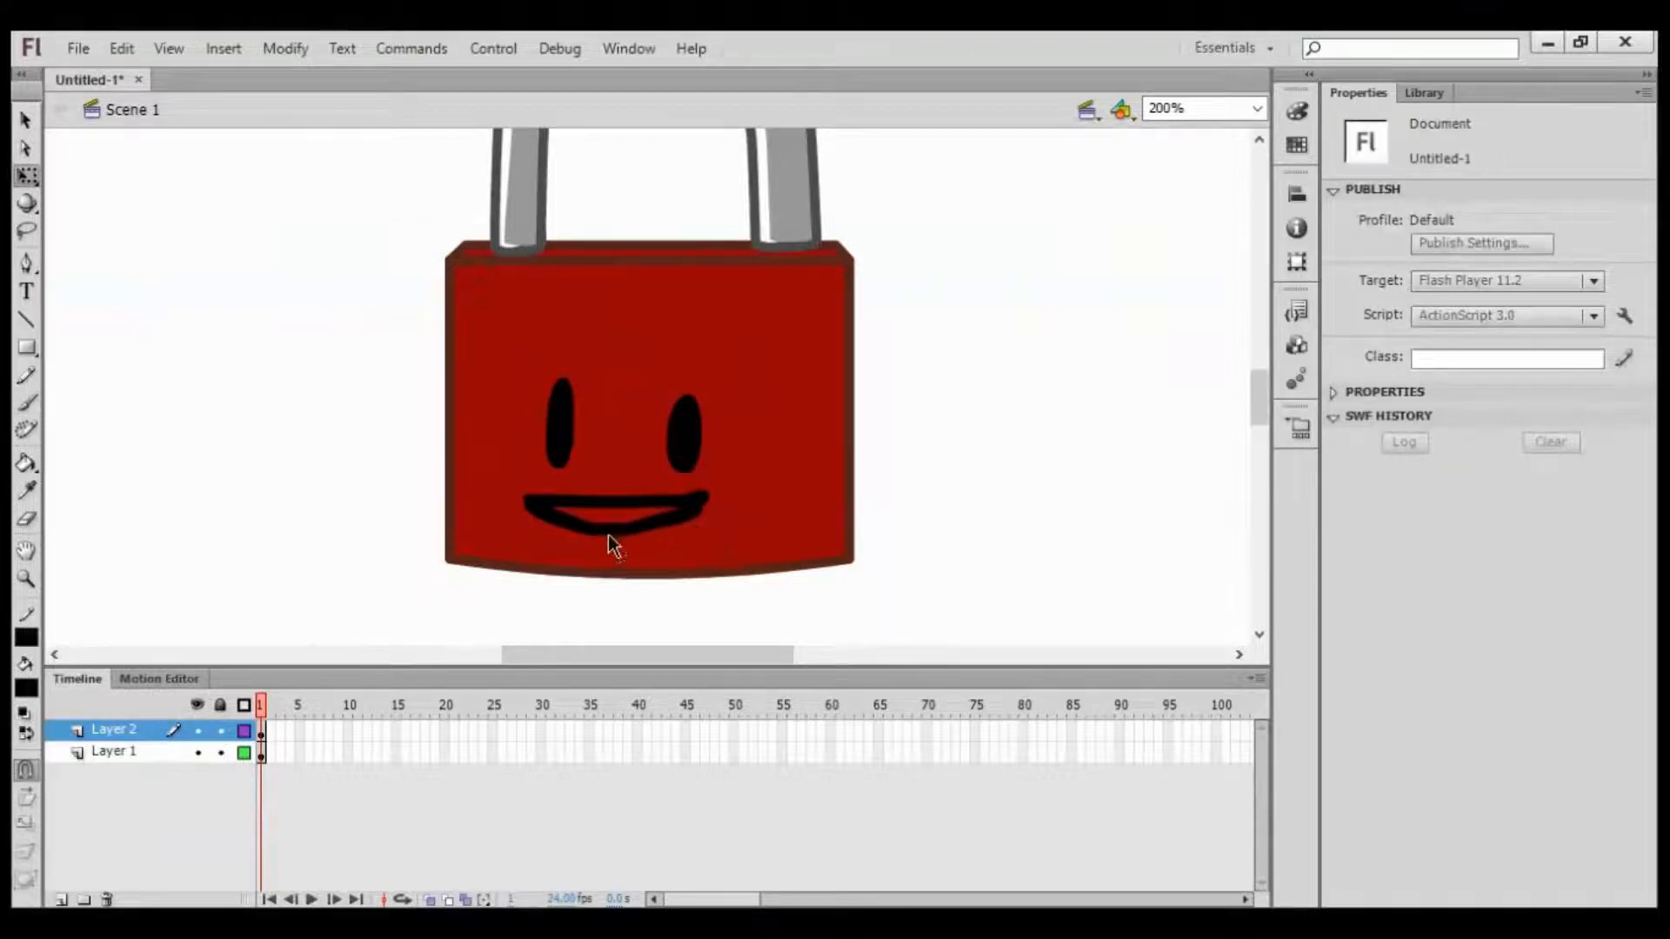
{"action": "key", "text": "ctrl+z"}
Step: Brush the lower lip in black to close the smile and fill the mouth's interior with white
{"action": "key", "text": "b"}
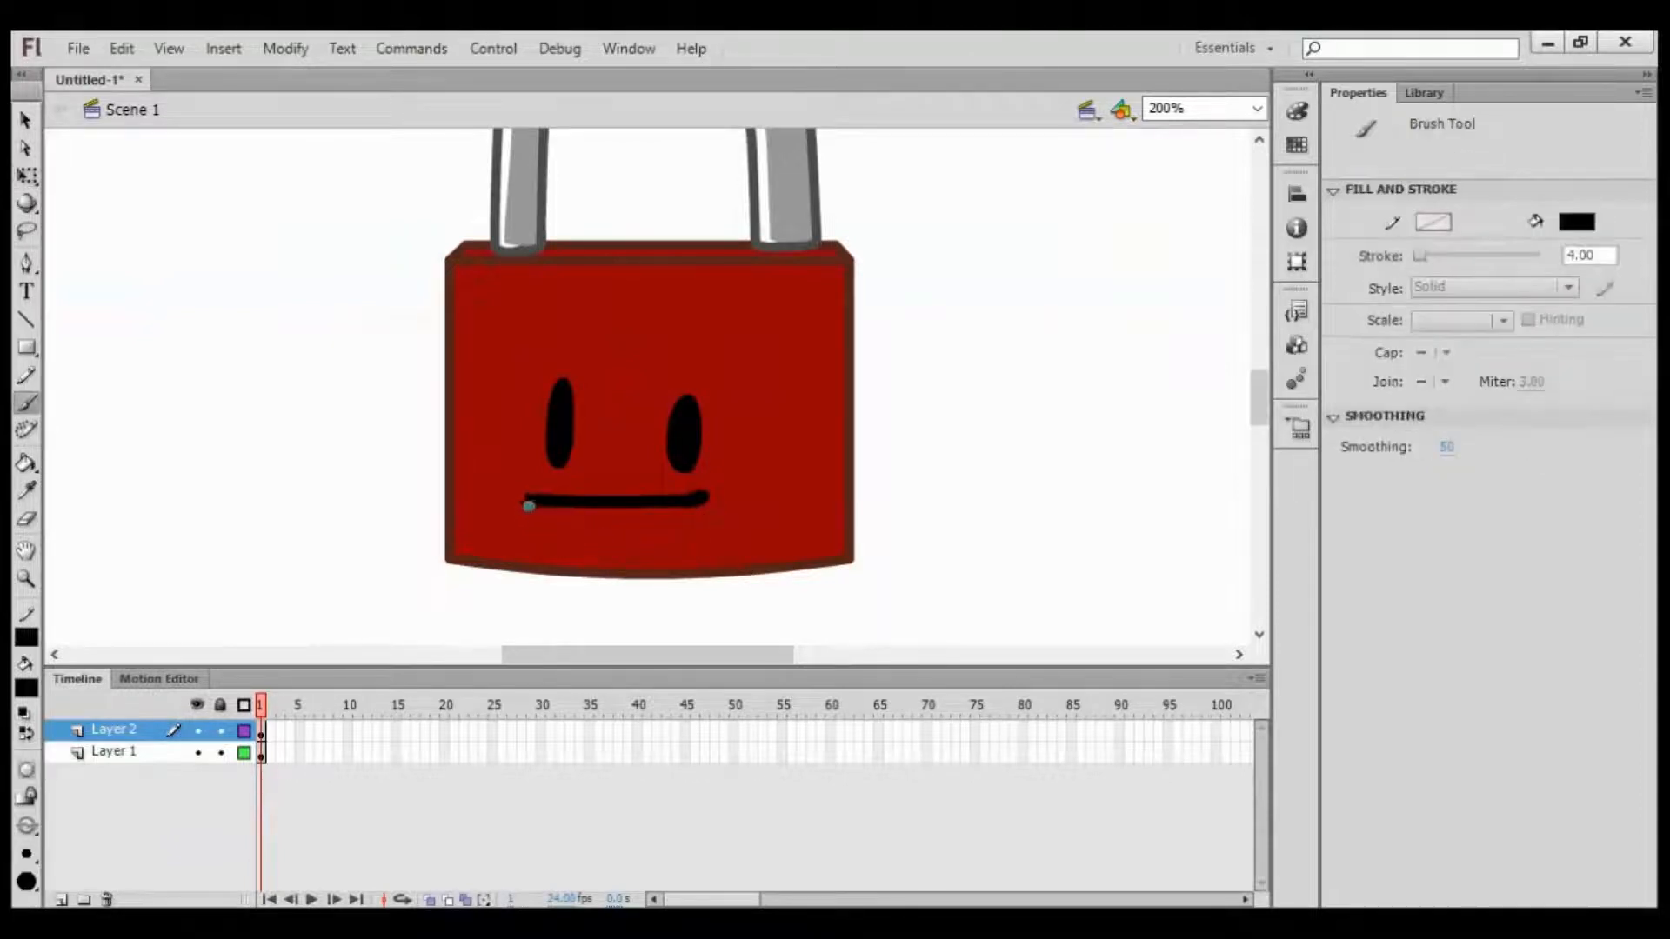
{"action": "left_click_drag", "start_coordinate": [530, 507], "coordinate": [575, 523]}
{"action": "left_click_drag", "start_coordinate": [703, 501], "coordinate": [707, 498]}
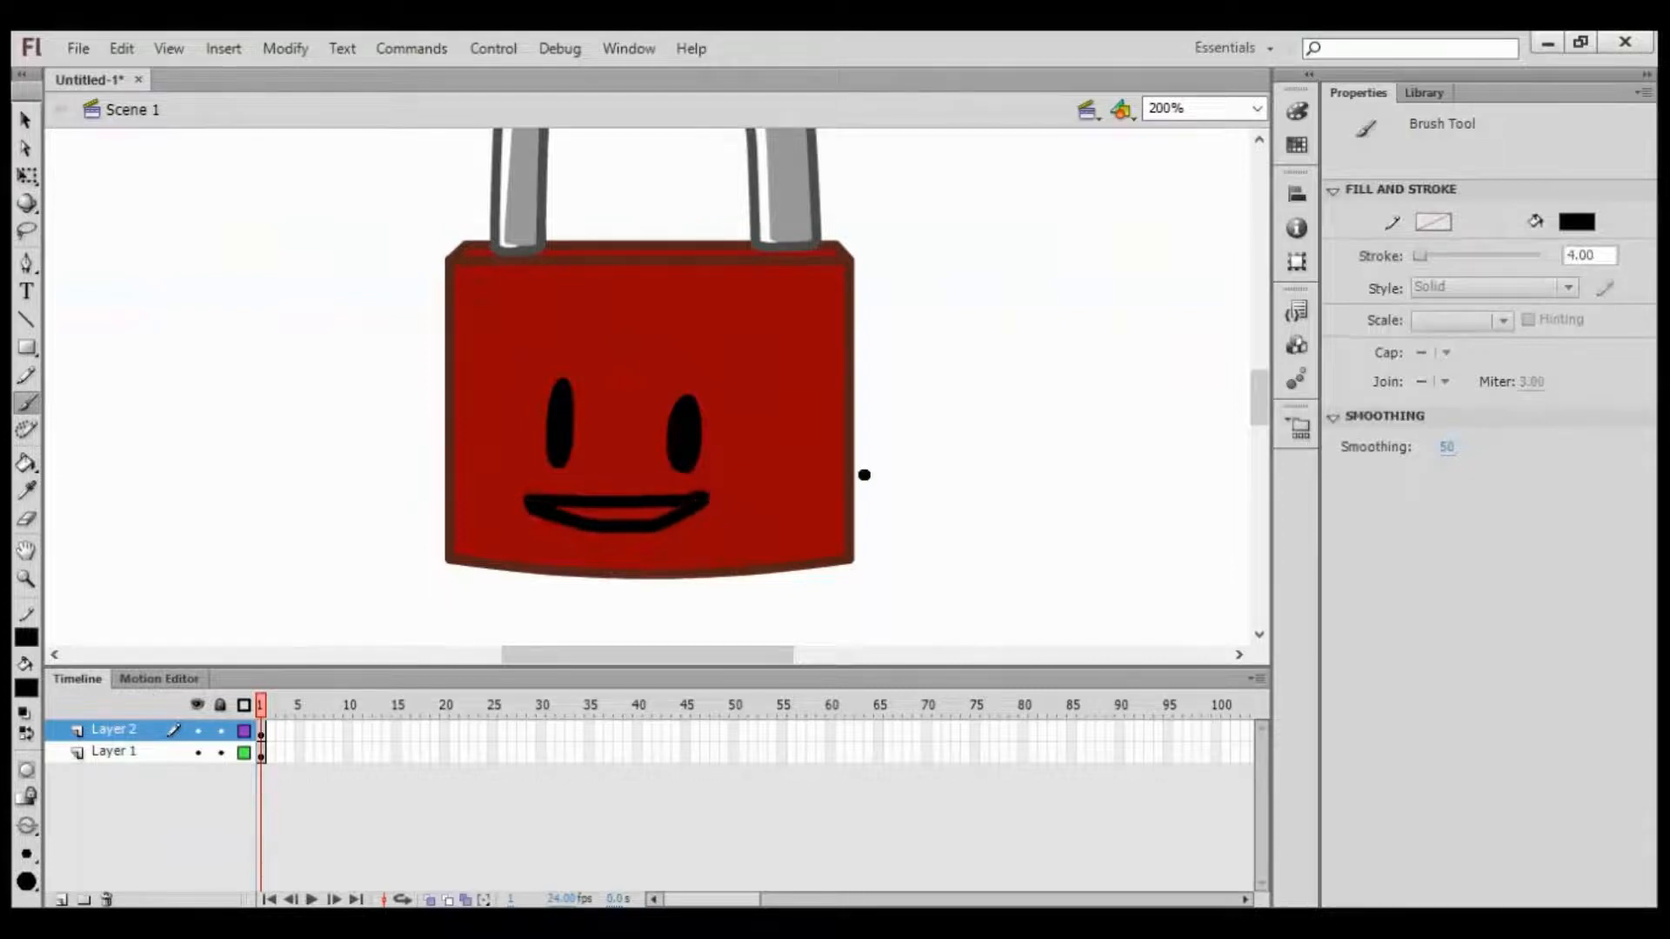
{"action": "key", "text": "k"}
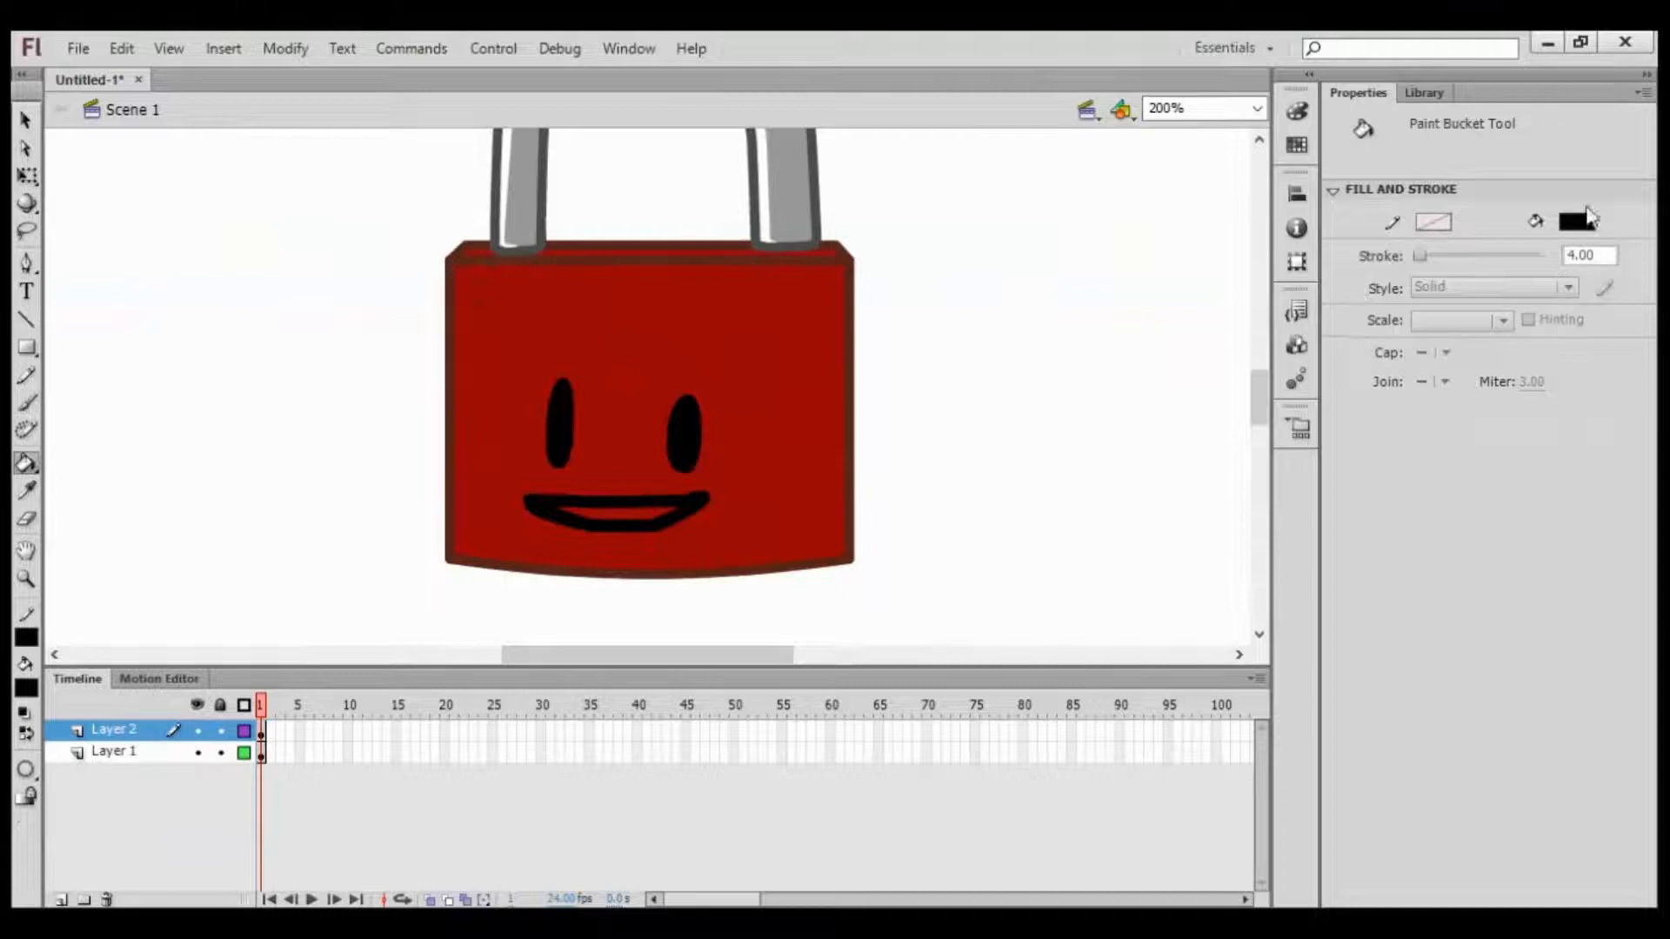
{"action": "left_click", "coordinate": [1301, 355]}
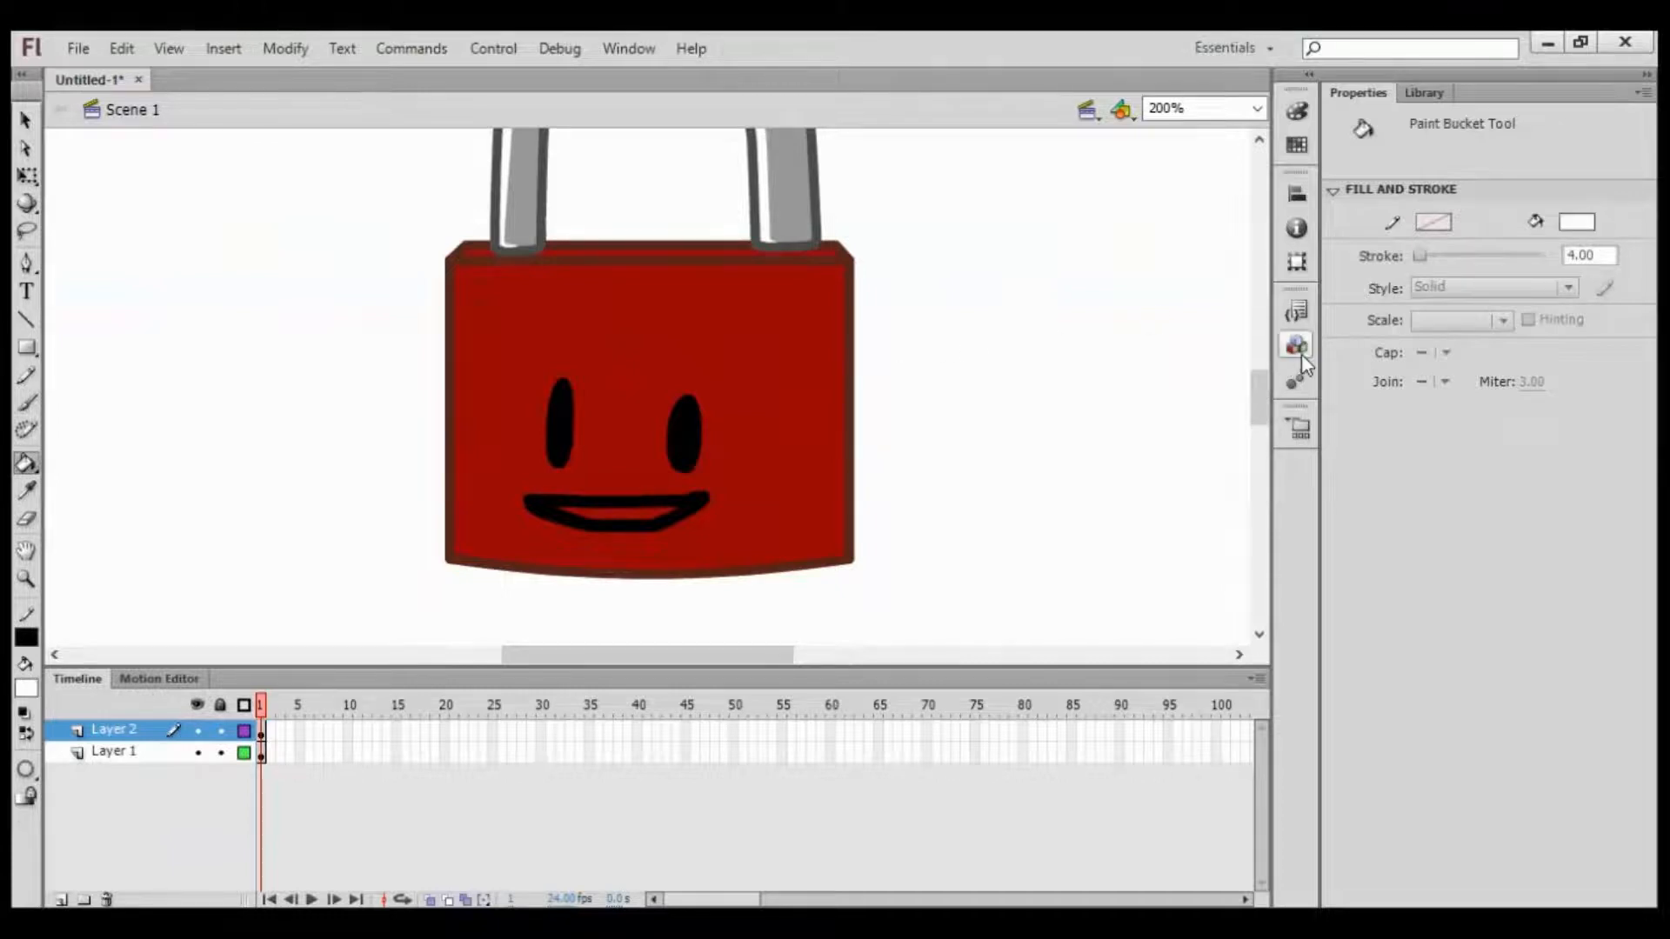
{"action": "left_click", "coordinate": [627, 503]}
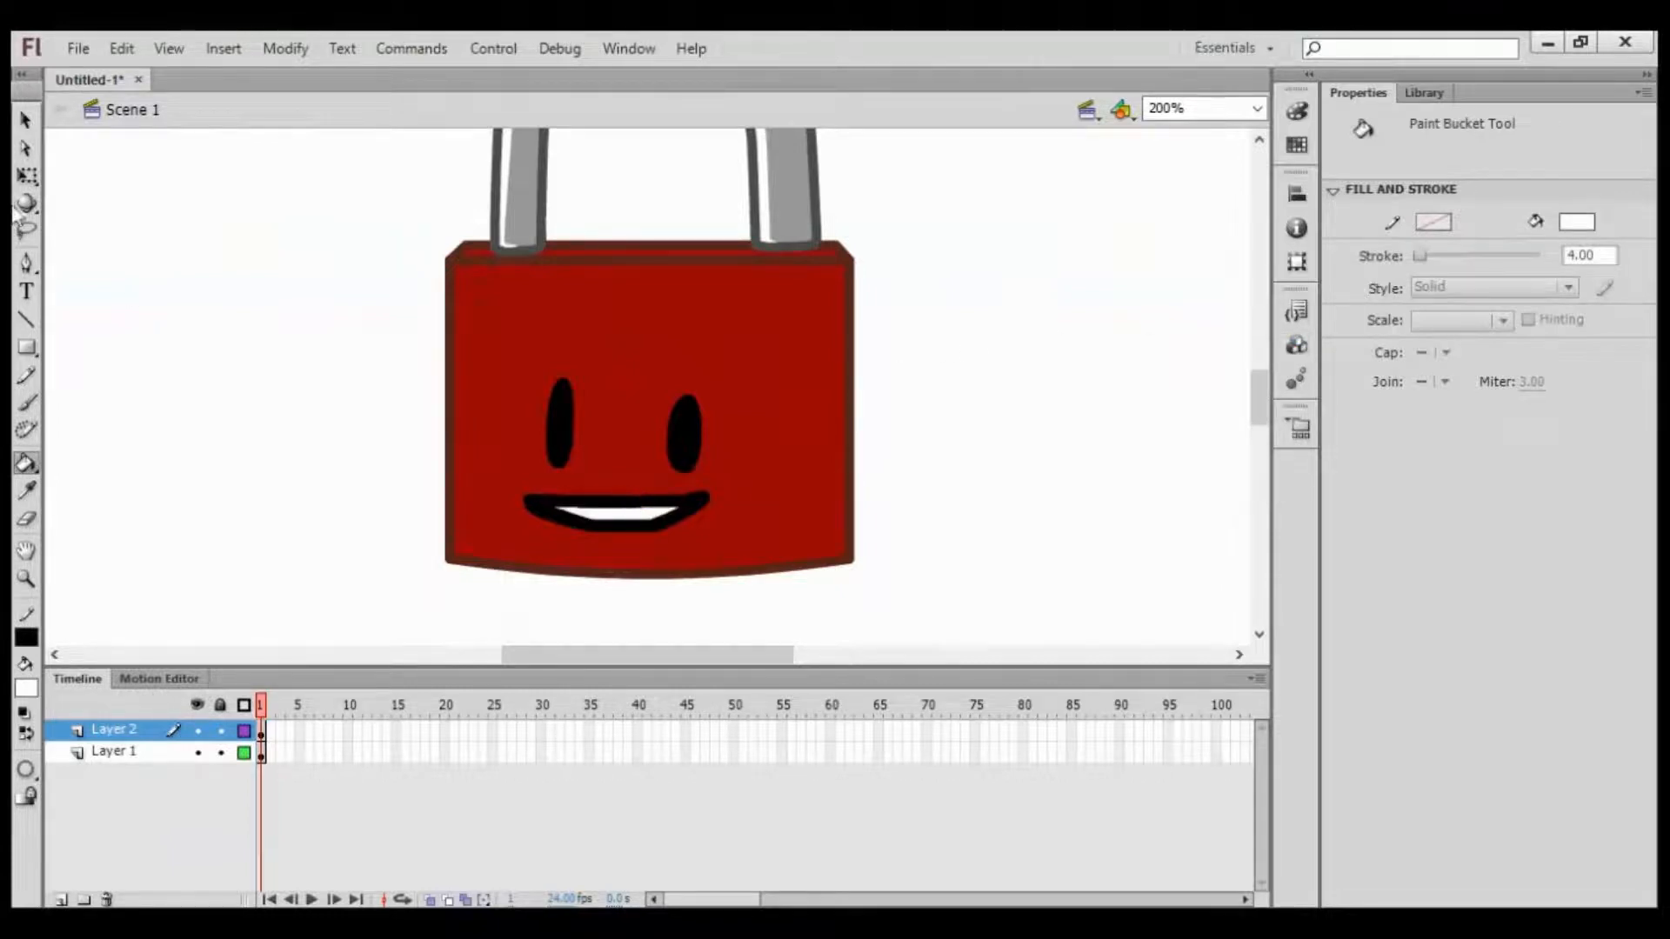
Step: Select the entire face drawing on the upper layer and nudge it to the right, towards the body's center
{"action": "left_click", "coordinate": [261, 730]}
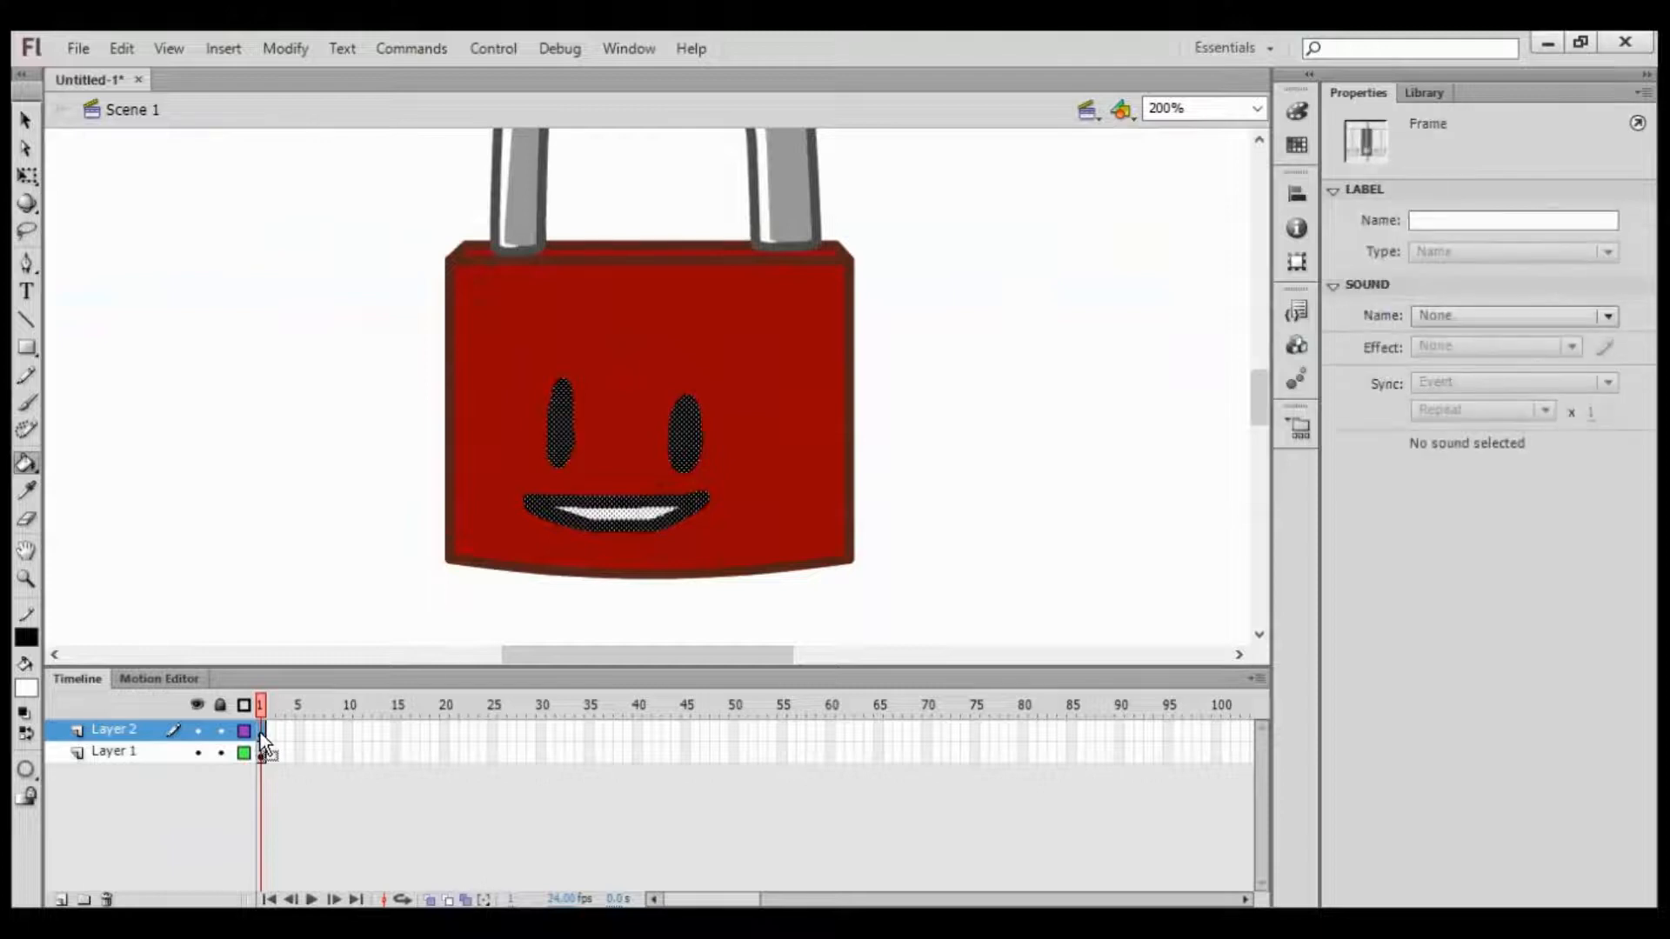
{"action": "key", "text": "Right"}
{"action": "key", "text": "Right"}
{"action": "key", "text": "Right"}
{"action": "key", "text": "Right"}
{"action": "key", "text": "Right"}
{"action": "key", "text": "Right"}
{"action": "key", "text": "Right"}
{"action": "key", "text": "Right"}
{"action": "key", "text": "Right"}
{"action": "key", "text": "Right"}
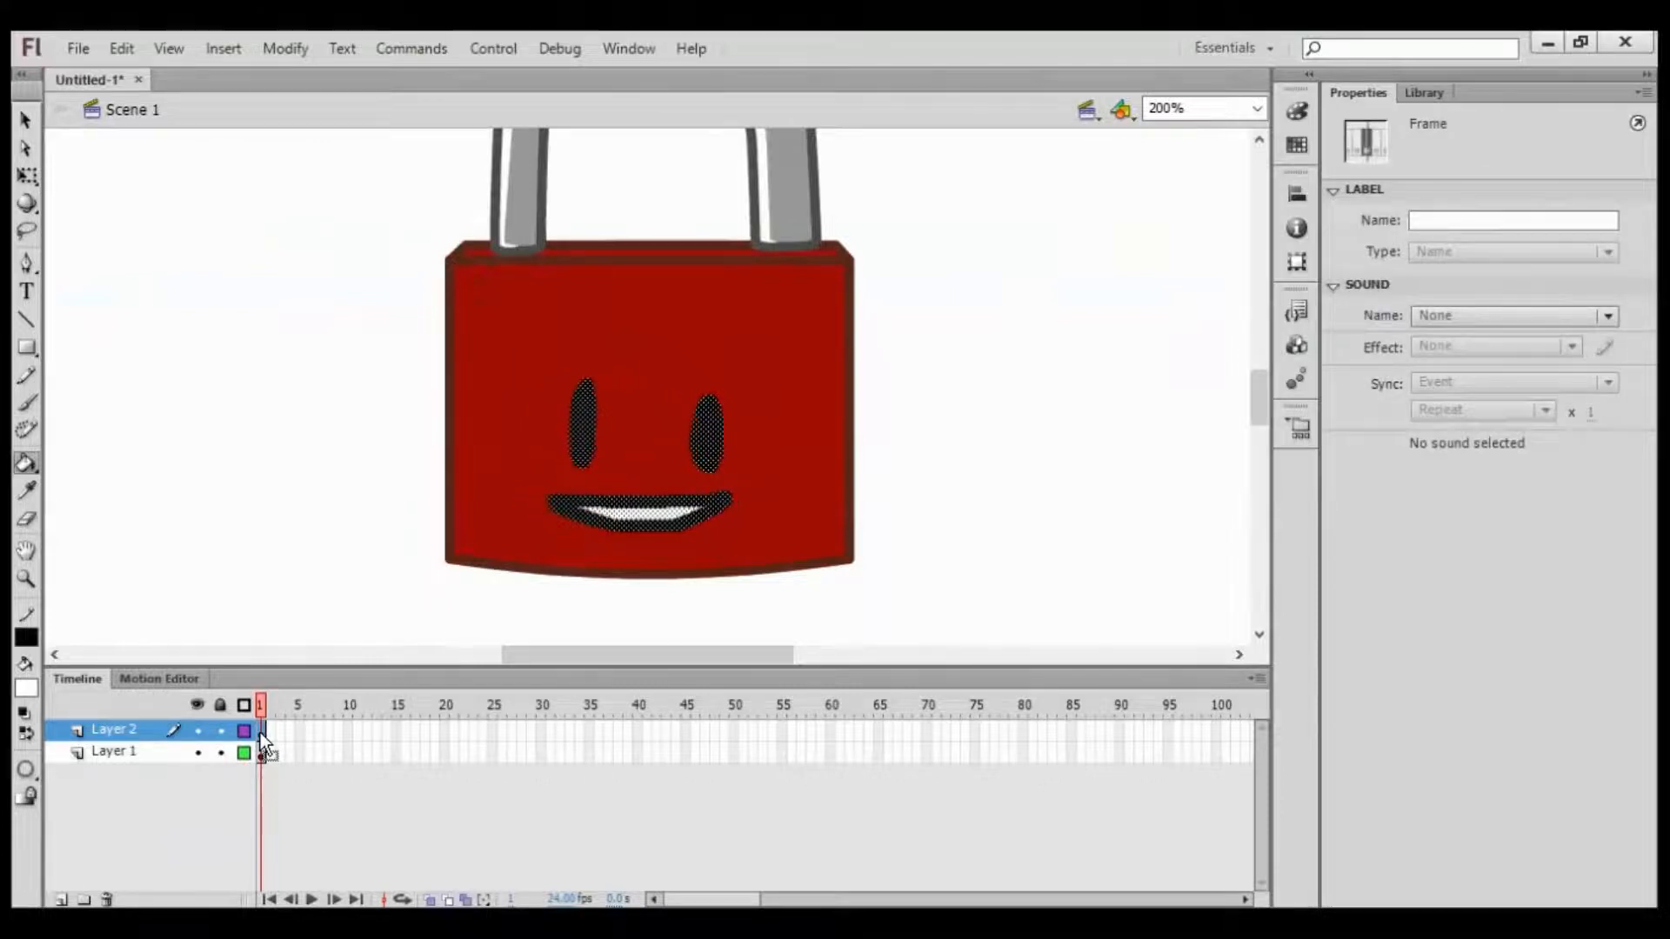
Step: Stretch the top of the right eye upward with Free Transform to match the left eye's top
{"action": "left_click", "coordinate": [26, 175]}
{"action": "left_click", "coordinate": [352, 348]}
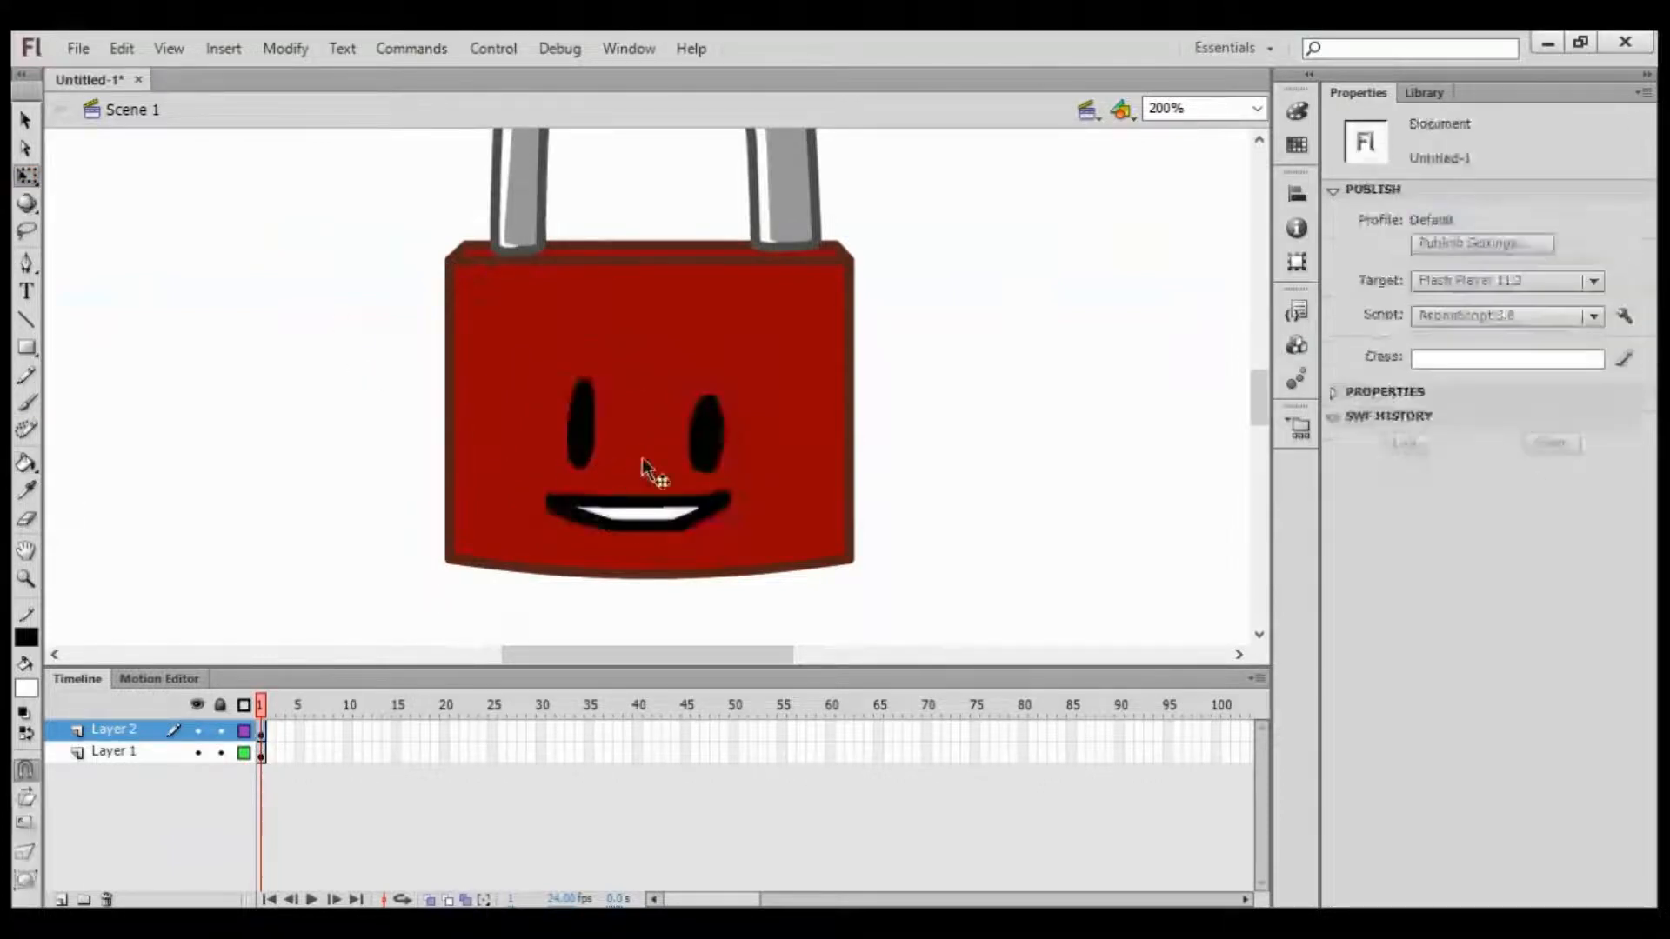
{"action": "left_click", "coordinate": [705, 398]}
{"action": "left_click_drag", "start_coordinate": [706, 391], "coordinate": [707, 378]}
{"action": "left_click", "coordinate": [974, 409]}
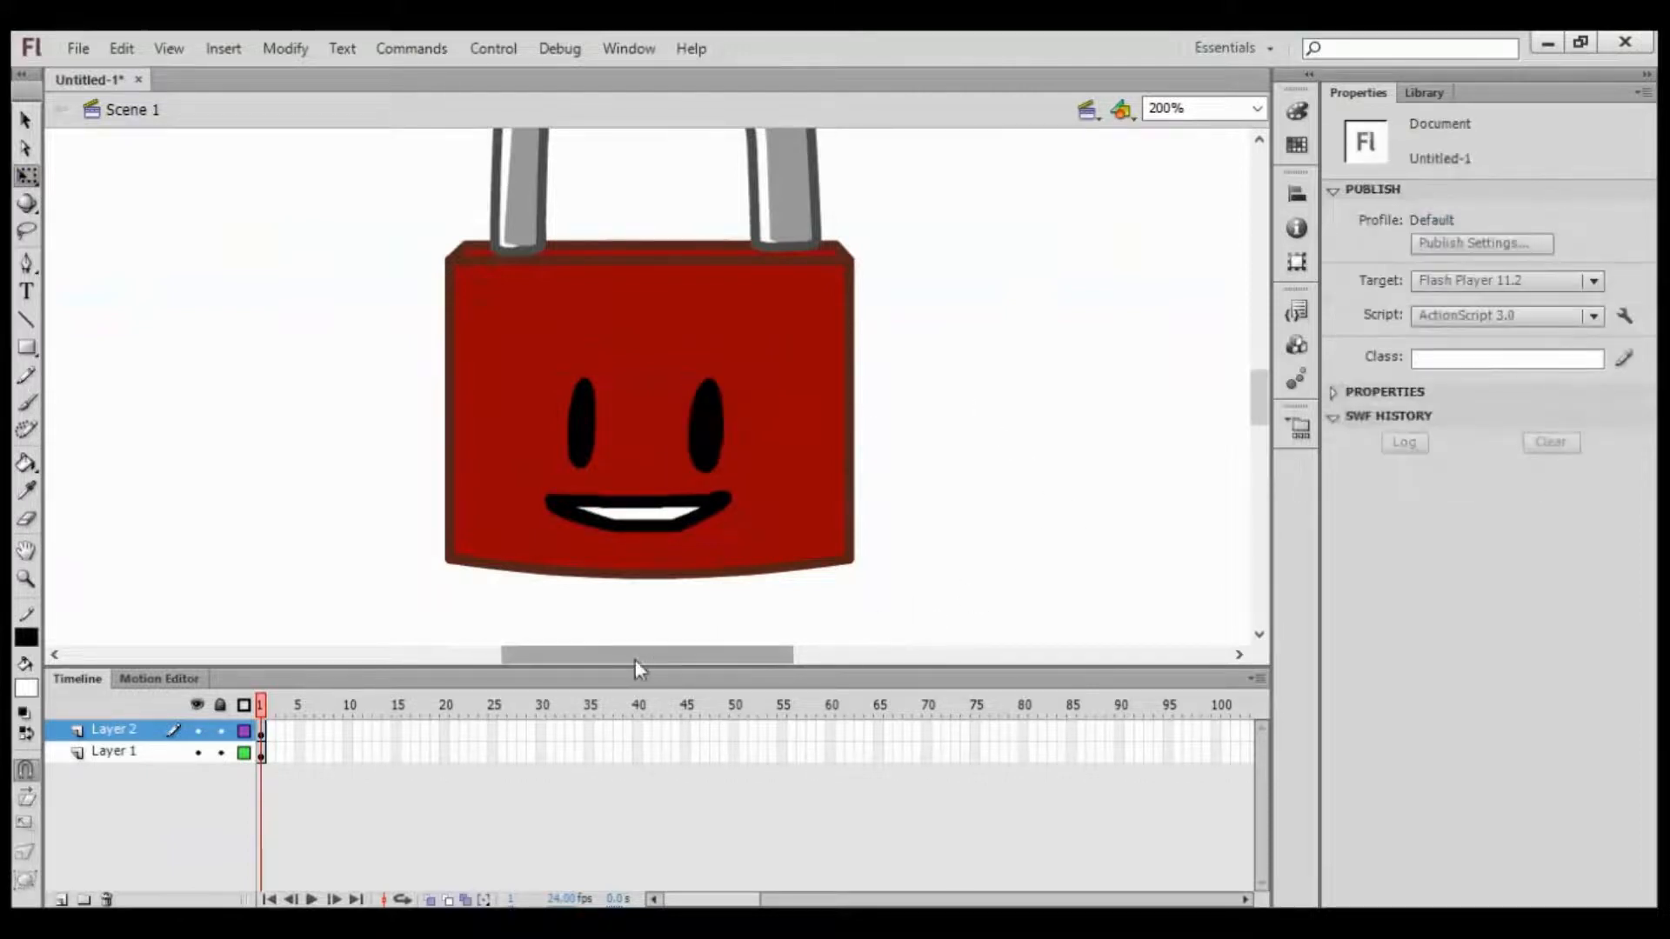
Step: Add another layer and place it between the face layer and the padlock layer
{"action": "left_click", "coordinate": [60, 900]}
{"action": "left_click_drag", "start_coordinate": [129, 731], "coordinate": [128, 769]}
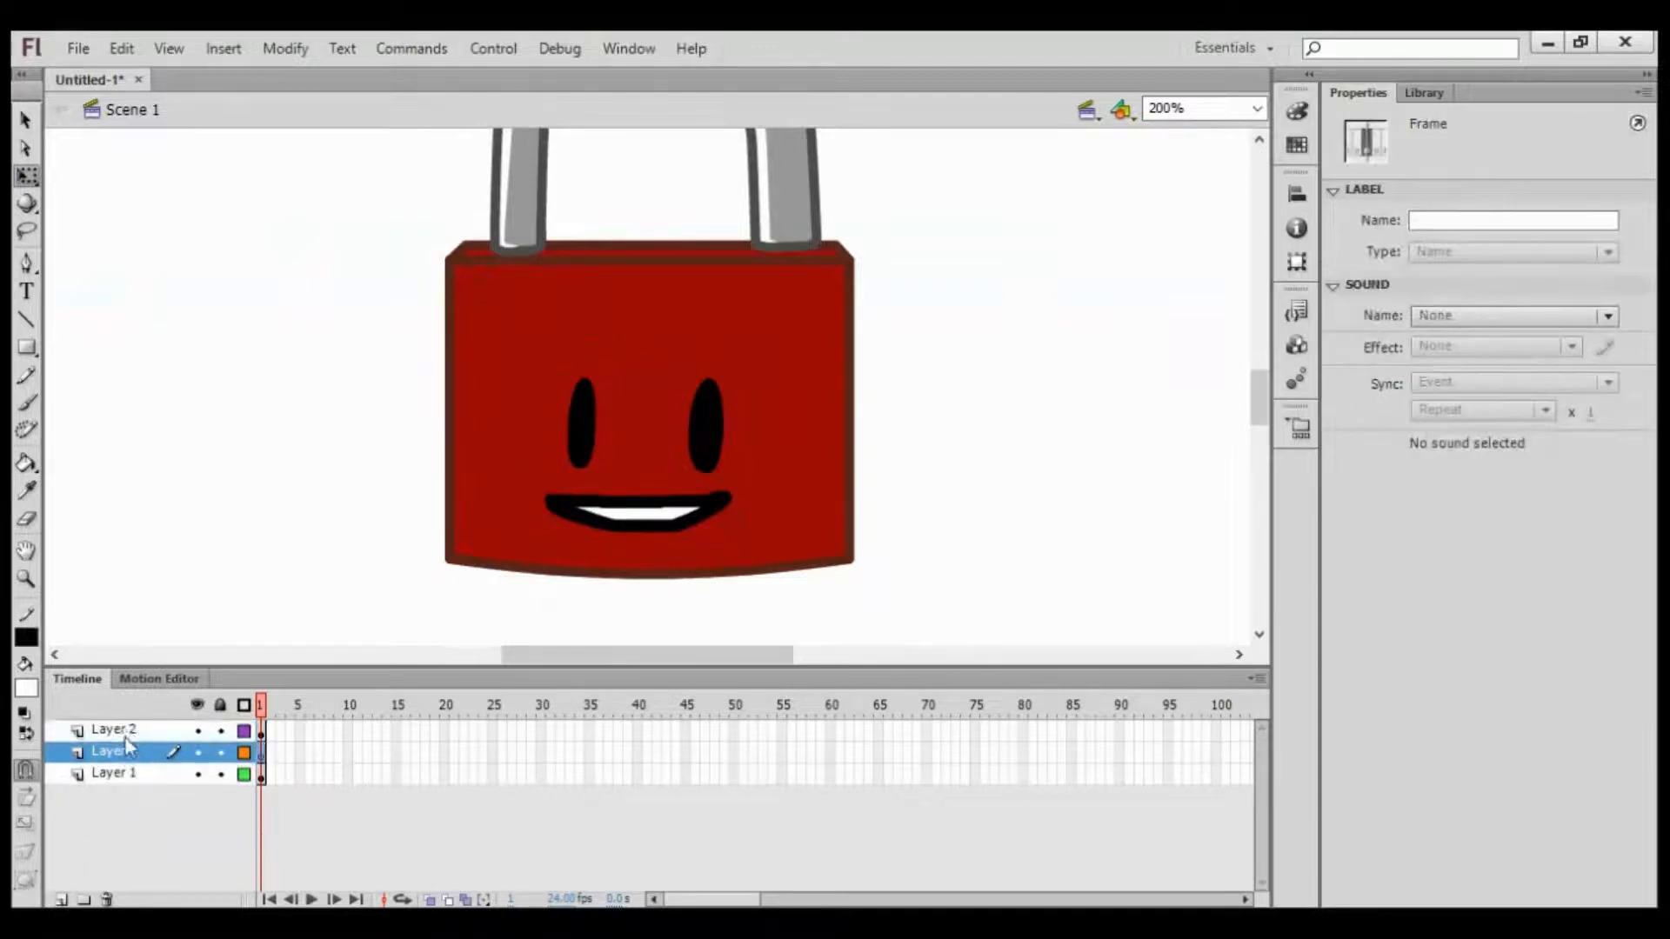
Step: Make the middle layer, Layer 3, active and set the Brush tool's fill color to black
{"action": "left_click", "coordinate": [129, 731]}
{"action": "left_click", "coordinate": [136, 753]}
{"action": "left_click", "coordinate": [893, 498]}
{"action": "key", "text": "b"}
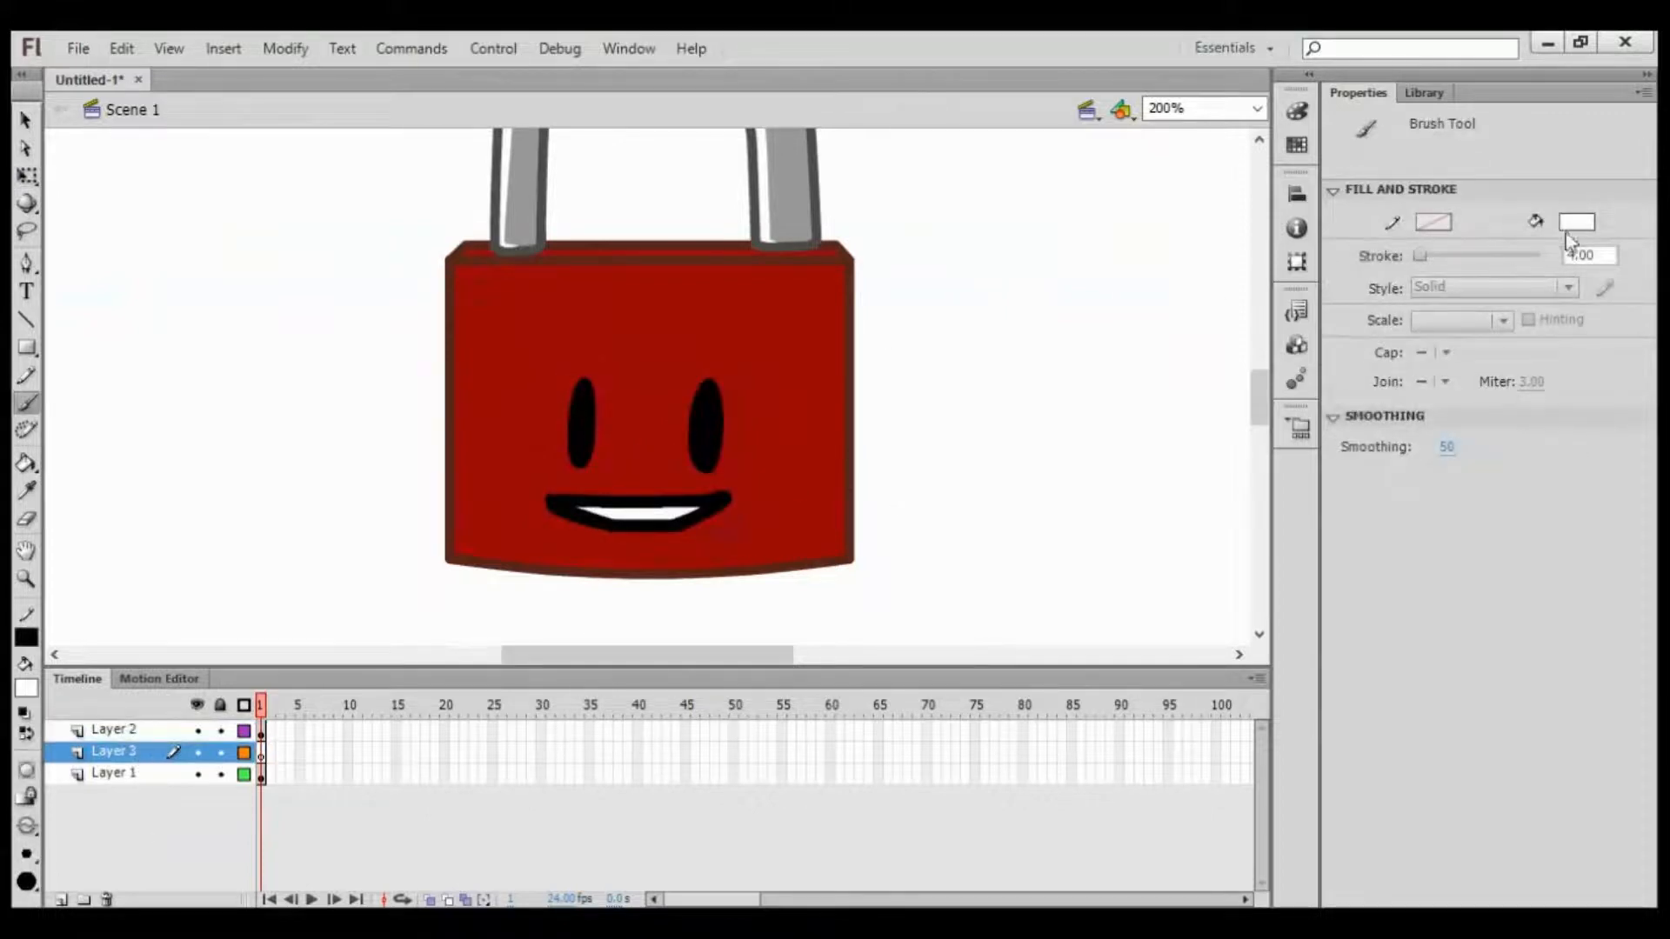
{"action": "left_click", "coordinate": [1322, 363]}
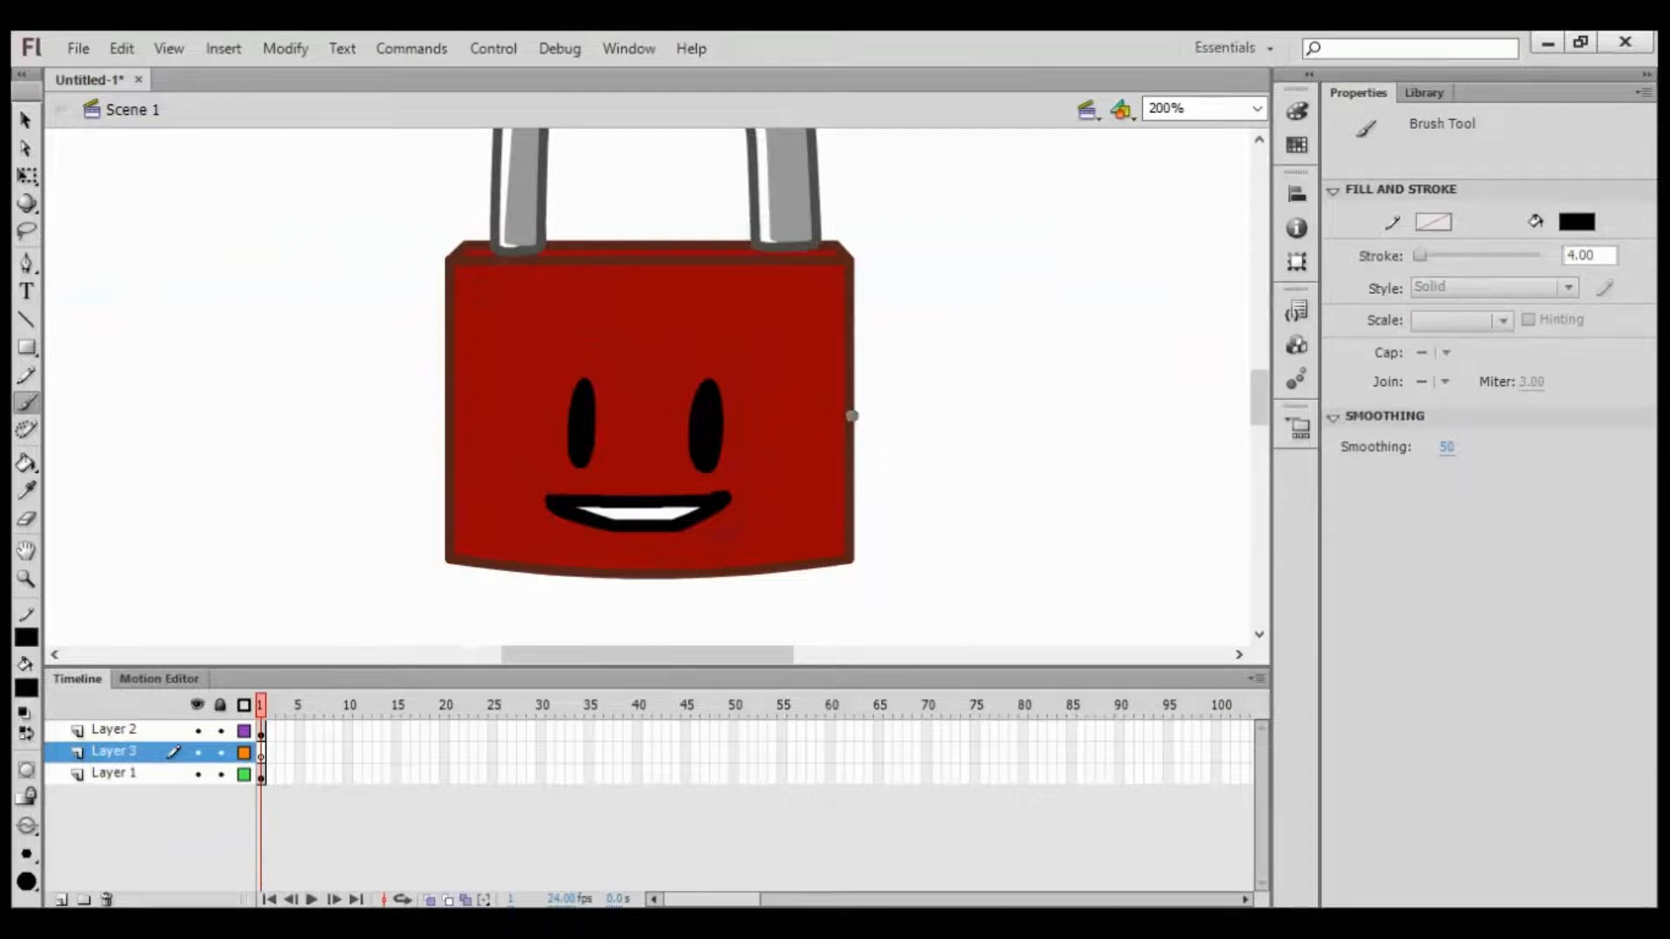
Step: Try brushing a black bent arm outward from the right edge of the padlock's body
{"action": "left_click_drag", "start_coordinate": [851, 416], "coordinate": [868, 583]}
{"action": "key", "text": "ctrl+z"}
{"action": "left_click_drag", "start_coordinate": [668, 655], "coordinate": [704, 657]}
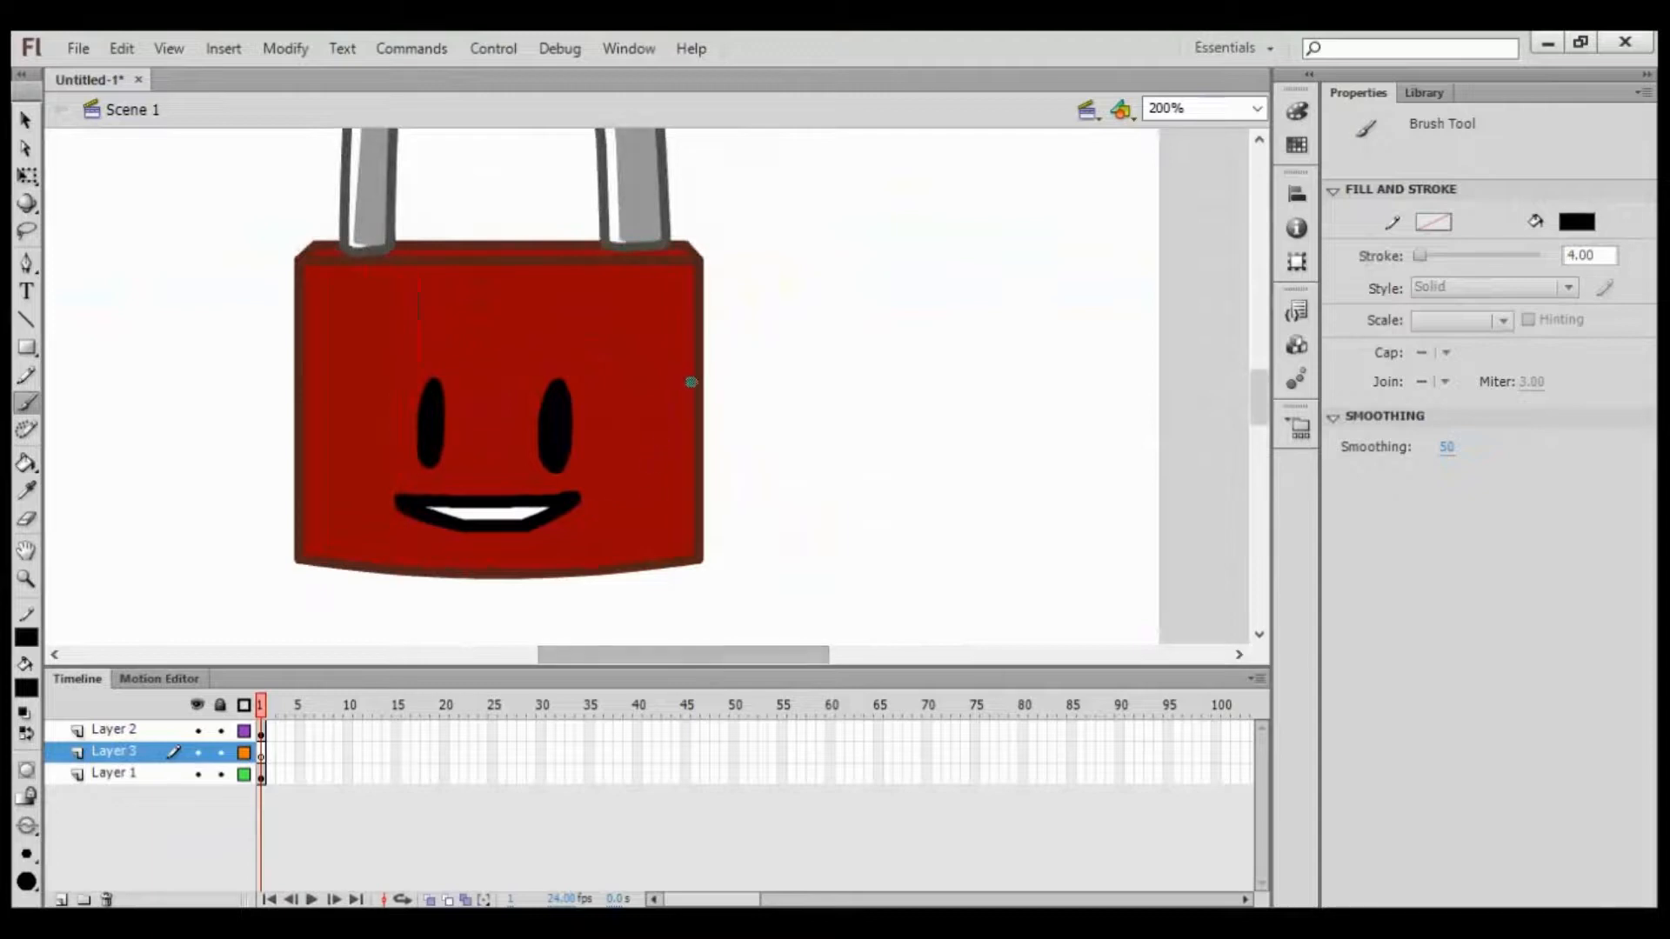
{"action": "mouse_move", "coordinate": [692, 382]}
{"action": "left_mouse_down"}
{"action": "mouse_move", "coordinate": [802, 385]}
{"action": "mouse_move", "coordinate": [814, 439]}
{"action": "left_mouse_up"}
{"action": "key", "text": "ctrl+z"}
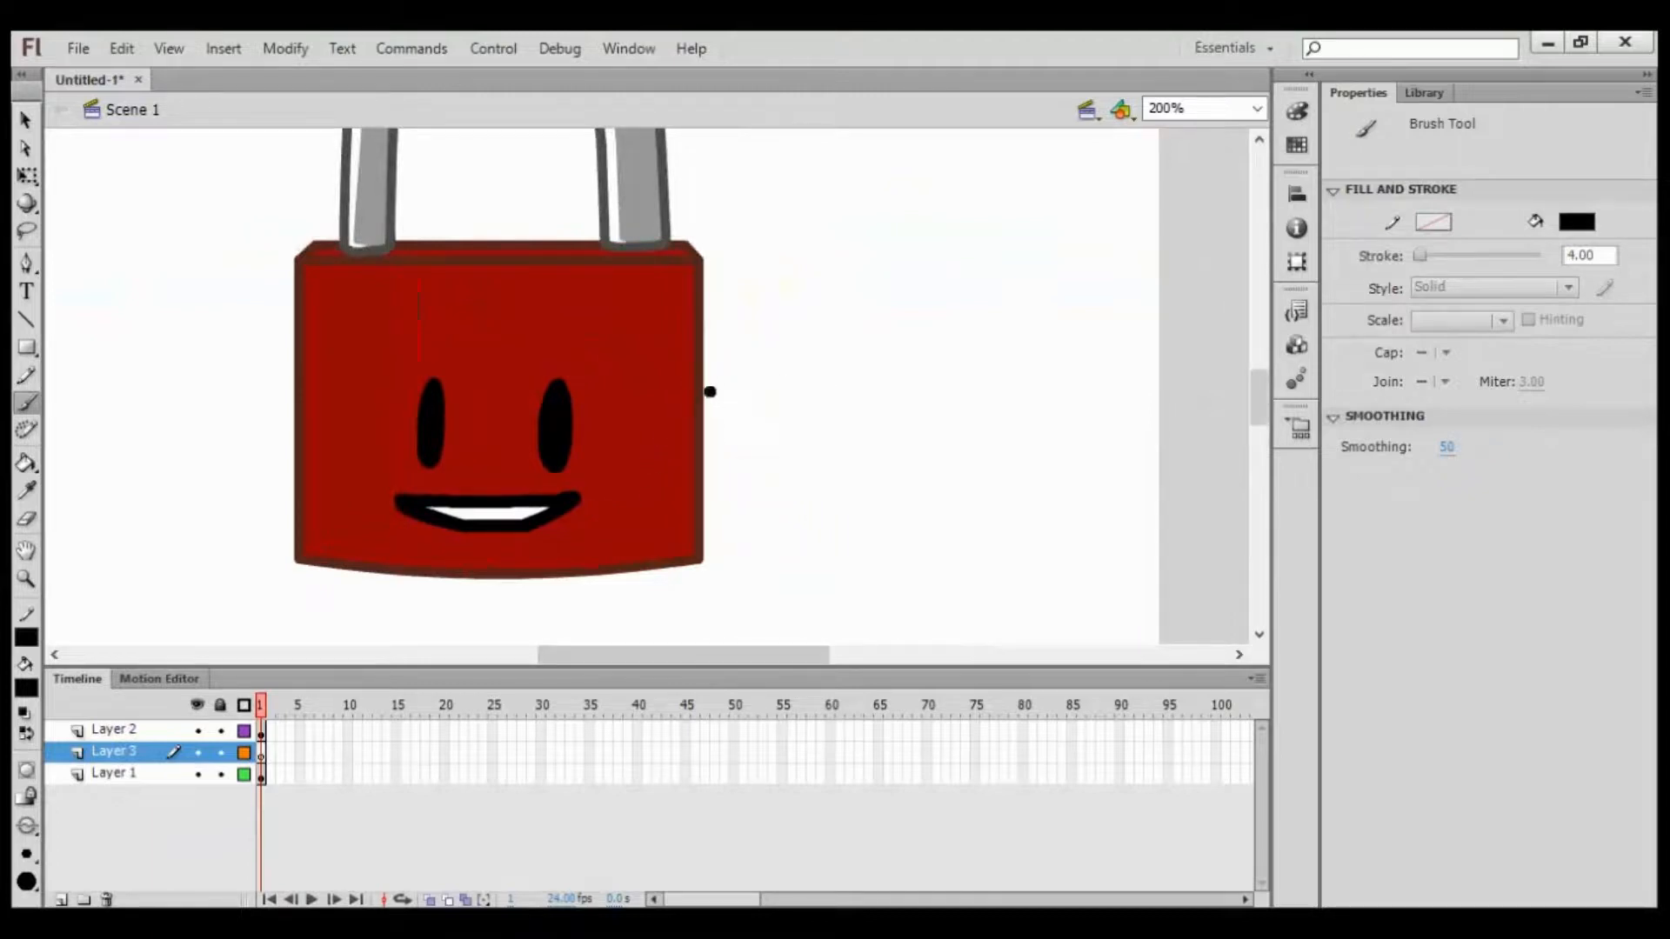
{"action": "mouse_move", "coordinate": [700, 380]}
{"action": "left_mouse_down"}
{"action": "mouse_move", "coordinate": [787, 376]}
{"action": "mouse_move", "coordinate": [713, 507]}
{"action": "left_mouse_up"}
{"action": "key", "text": "ctrl+z"}
{"action": "mouse_move", "coordinate": [704, 367]}
{"action": "left_mouse_down"}
{"action": "mouse_move", "coordinate": [744, 431]}
{"action": "mouse_move", "coordinate": [701, 471]}
{"action": "mouse_move", "coordinate": [764, 535]}
{"action": "left_mouse_up"}
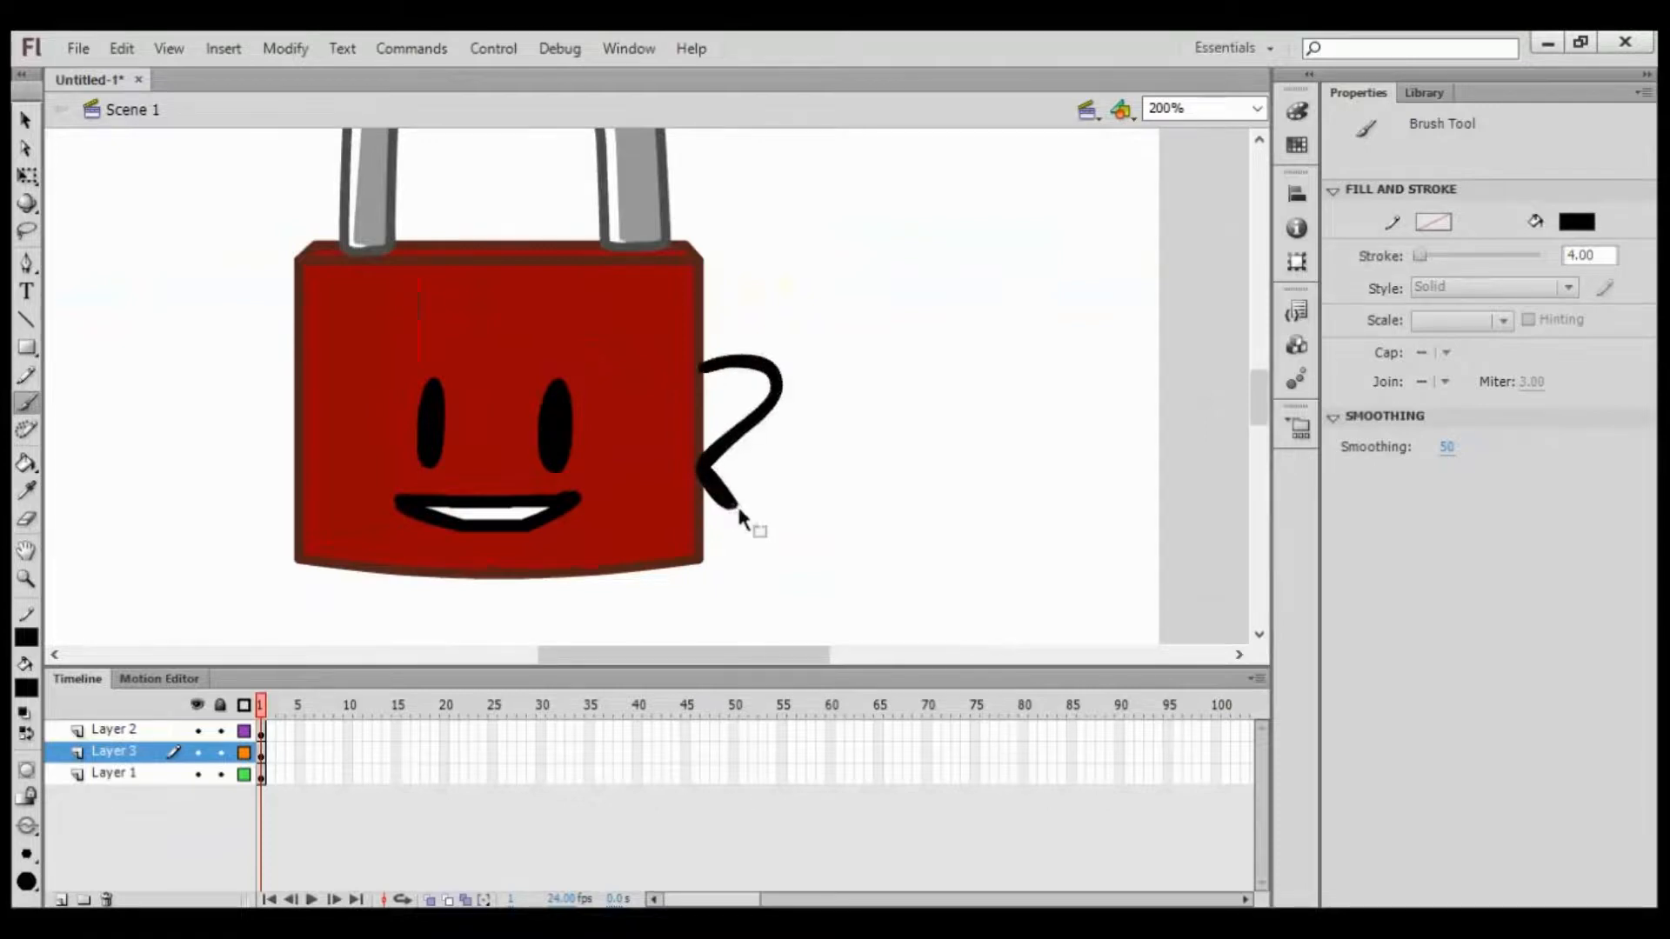
{"action": "key", "text": "ctrl+z"}
Step: Brush a bent right arm with its hand on the body's edge and a raised left arm, both black with solid round hands
{"action": "mouse_move", "coordinate": [703, 365]}
{"action": "left_mouse_down"}
{"action": "mouse_move", "coordinate": [786, 378]}
{"action": "mouse_move", "coordinate": [784, 430]}
{"action": "mouse_move", "coordinate": [703, 492]}
{"action": "left_mouse_up"}
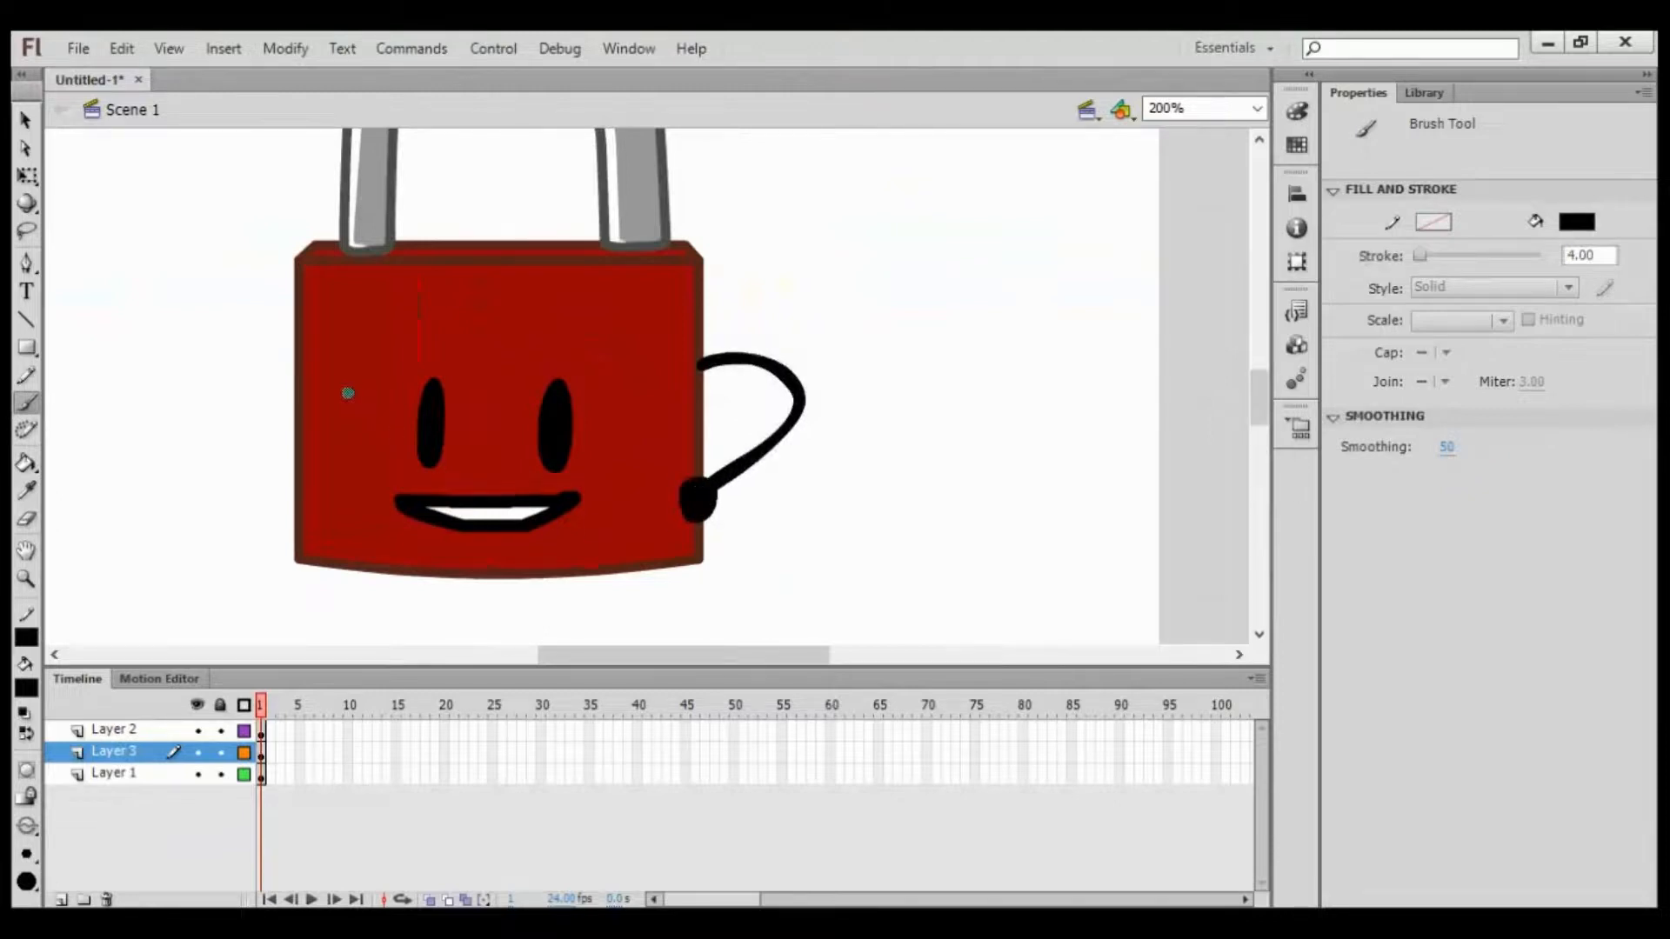
{"action": "mouse_move", "coordinate": [296, 410]}
{"action": "left_mouse_down"}
{"action": "mouse_move", "coordinate": [255, 449]}
{"action": "mouse_move", "coordinate": [149, 365]}
{"action": "mouse_move", "coordinate": [155, 342]}
{"action": "mouse_move", "coordinate": [162, 375]}
{"action": "mouse_move", "coordinate": [132, 374]}
{"action": "mouse_move", "coordinate": [135, 343]}
{"action": "mouse_move", "coordinate": [133, 373]}
{"action": "mouse_move", "coordinate": [161, 367]}
{"action": "mouse_move", "coordinate": [139, 358]}
{"action": "mouse_move", "coordinate": [162, 333]}
{"action": "left_mouse_up"}
{"action": "left_click", "coordinate": [135, 363]}
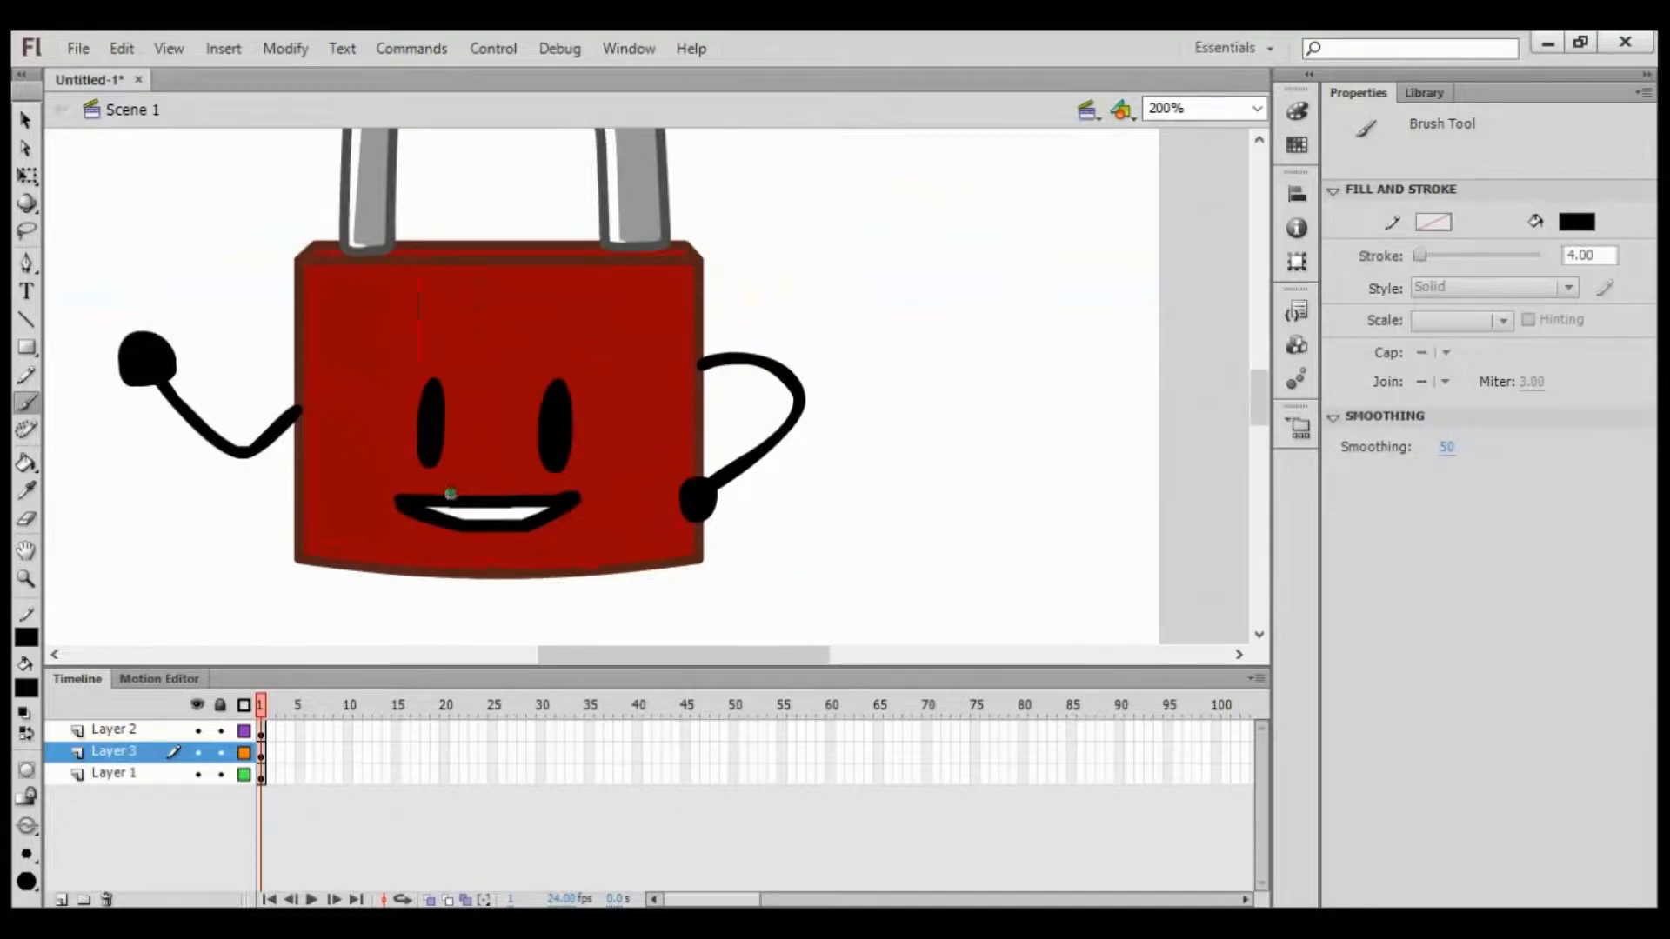
Step: Add a new layer and place it at the bottom of the stack, below the padlock layer
{"action": "left_click", "coordinate": [60, 900]}
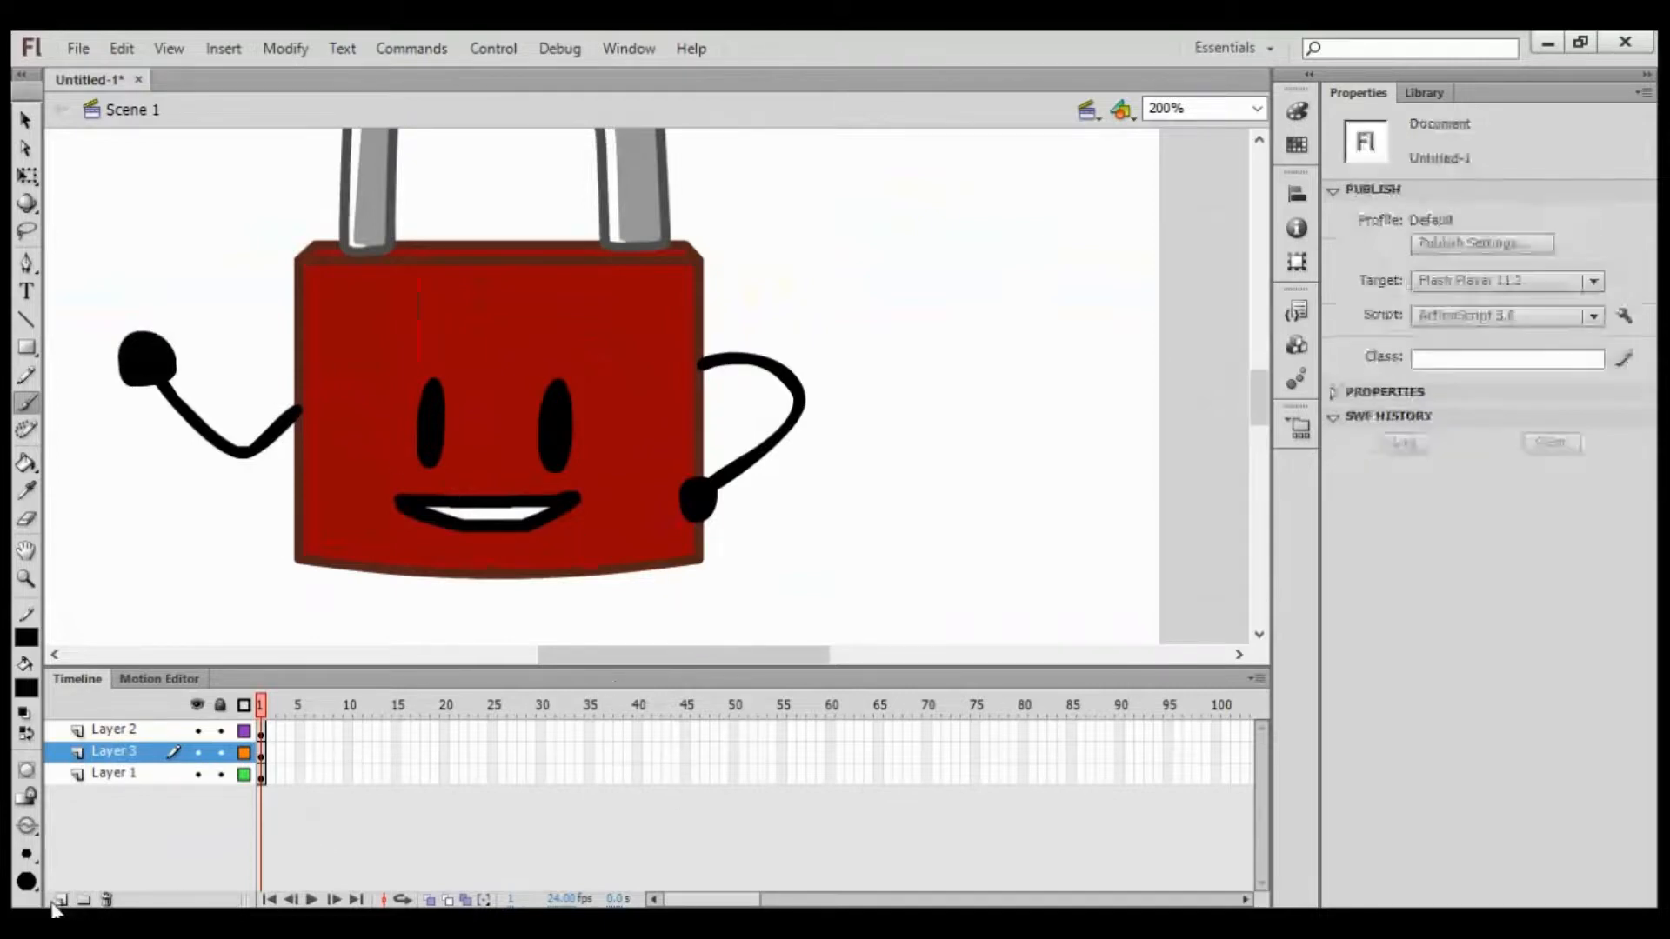
{"action": "left_click", "coordinate": [60, 900]}
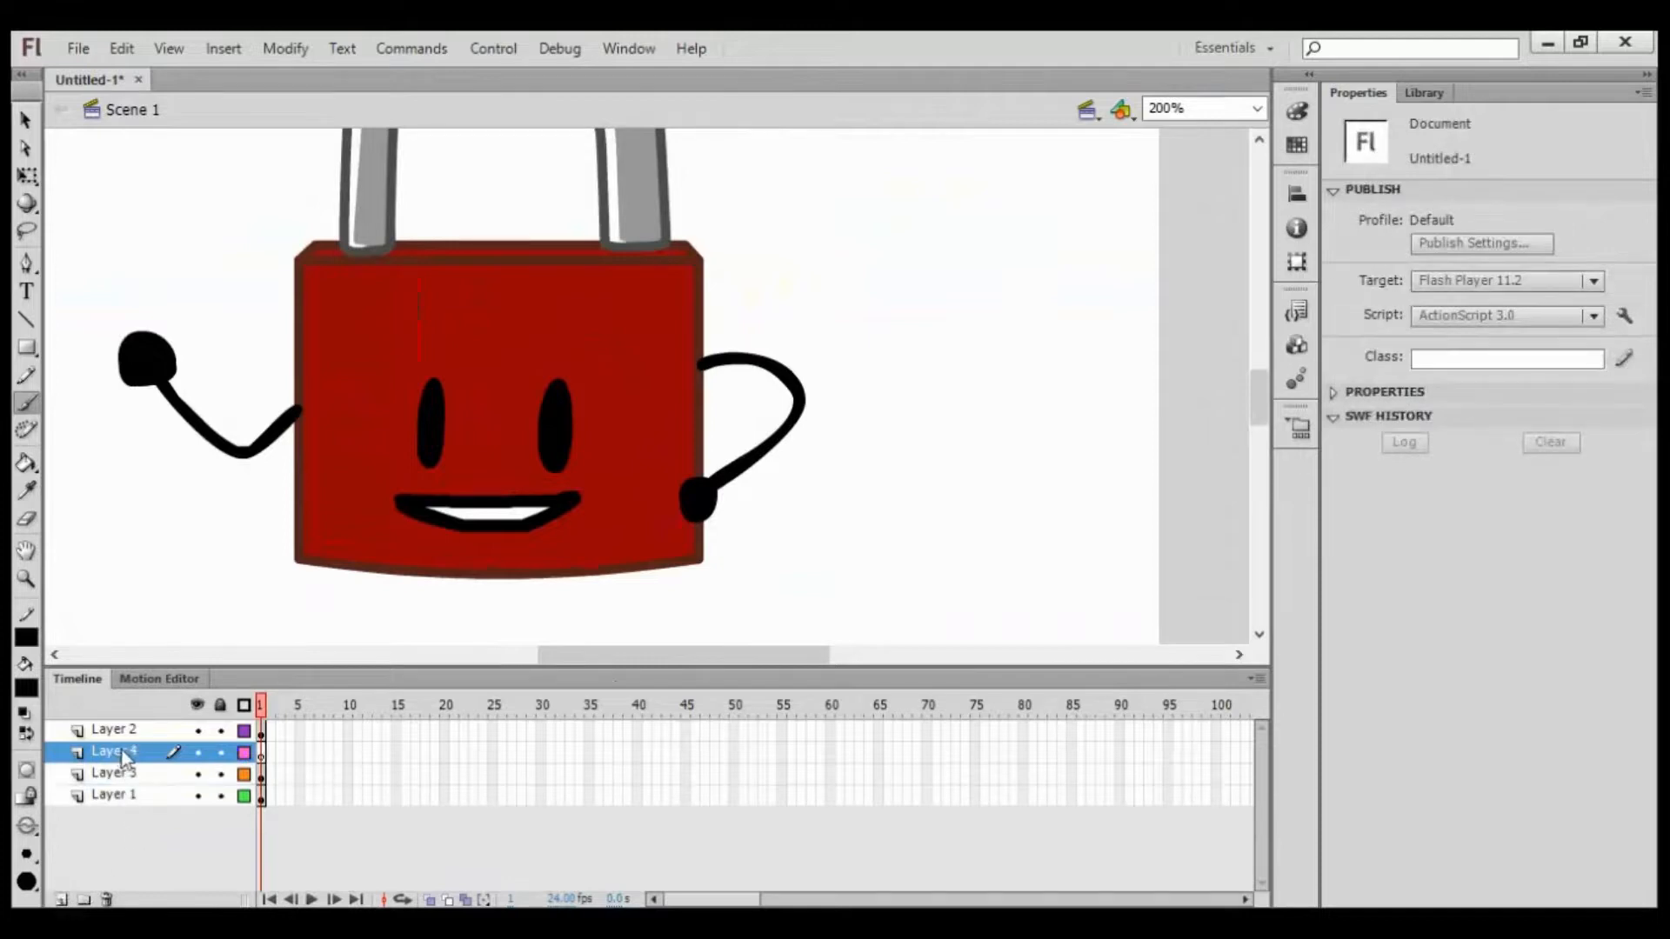
{"action": "left_click_drag", "start_coordinate": [122, 753], "coordinate": [137, 809]}
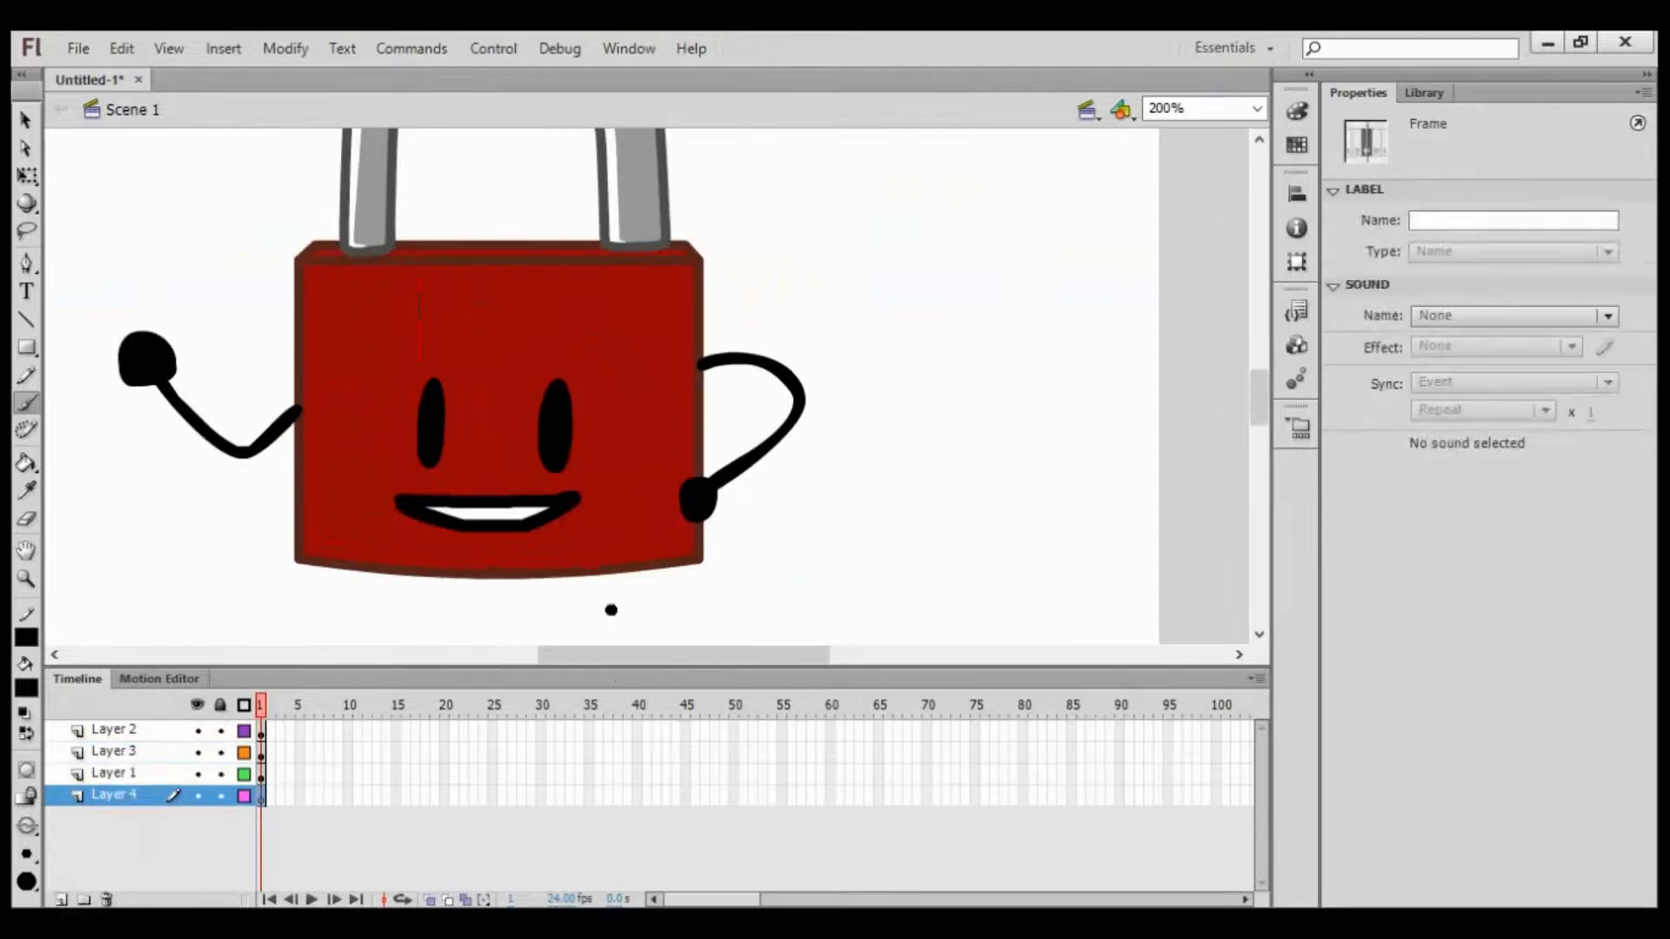
Step: Pencil a black leg with a rounded, left-pointing foot beneath the body's right side and fill the foot with black
{"action": "left_click", "coordinate": [1259, 405]}
{"action": "left_click_drag", "start_coordinate": [1259, 406], "coordinate": [1259, 424]}
{"action": "key", "text": "y"}
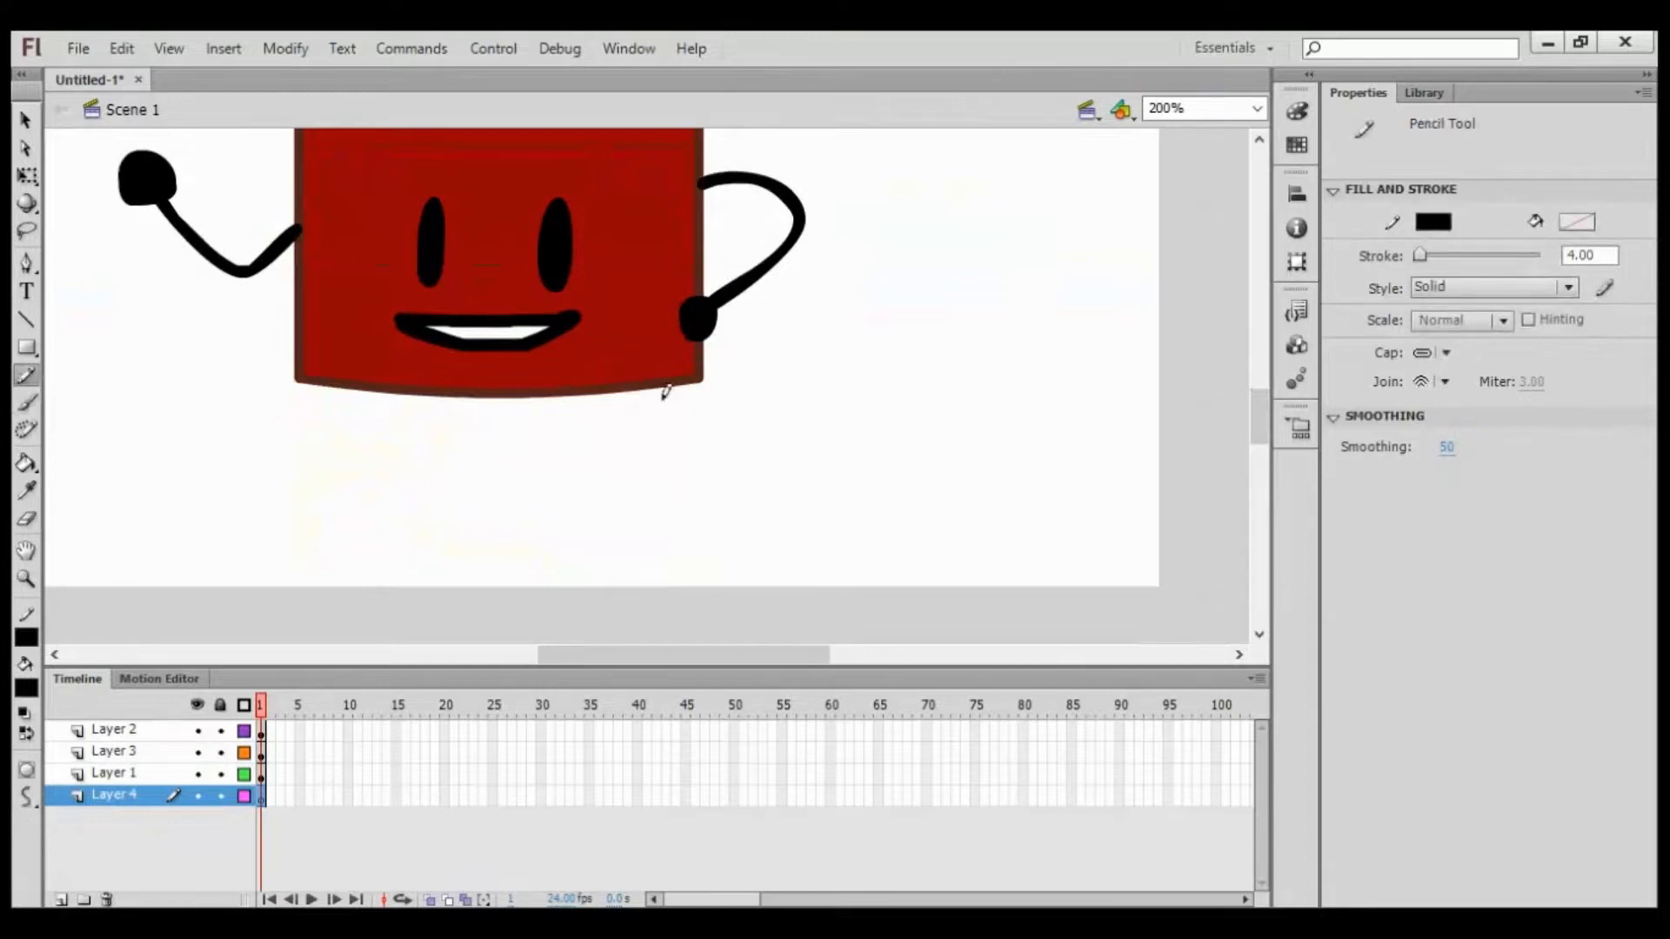
{"action": "mouse_move", "coordinate": [612, 373]}
{"action": "left_mouse_down"}
{"action": "mouse_move", "coordinate": [598, 522]}
{"action": "mouse_move", "coordinate": [502, 507]}
{"action": "mouse_move", "coordinate": [534, 469]}
{"action": "mouse_move", "coordinate": [606, 506]}
{"action": "left_mouse_up"}
{"action": "key", "text": "q"}
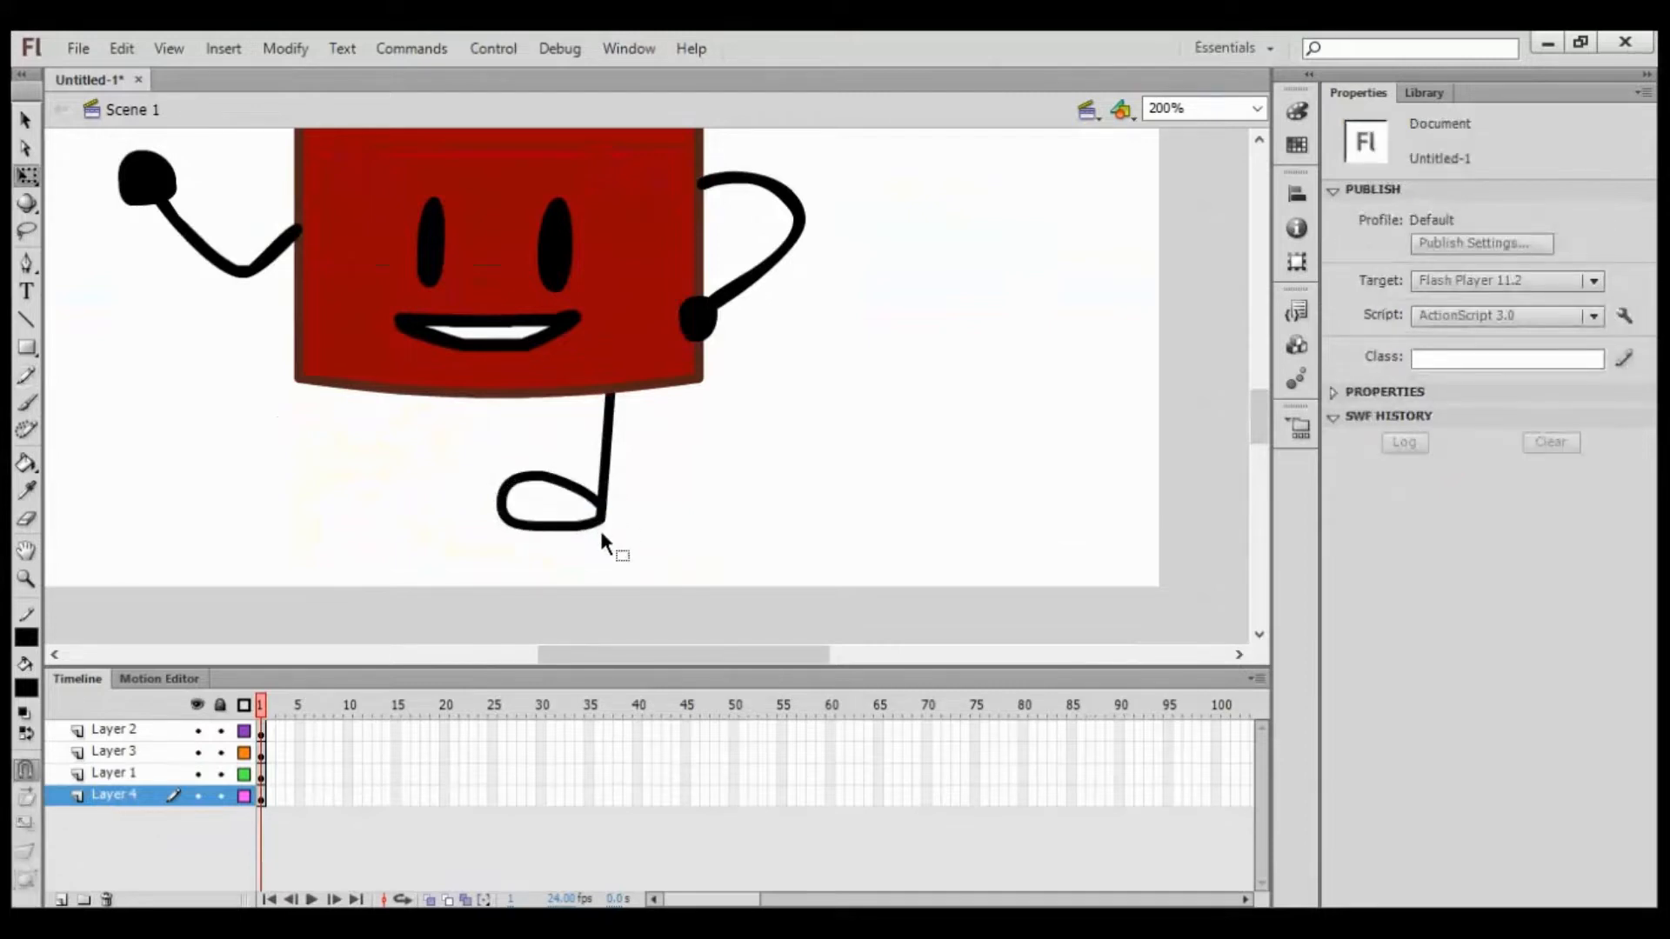
{"action": "left_click", "coordinate": [602, 520]}
{"action": "left_click", "coordinate": [603, 537]}
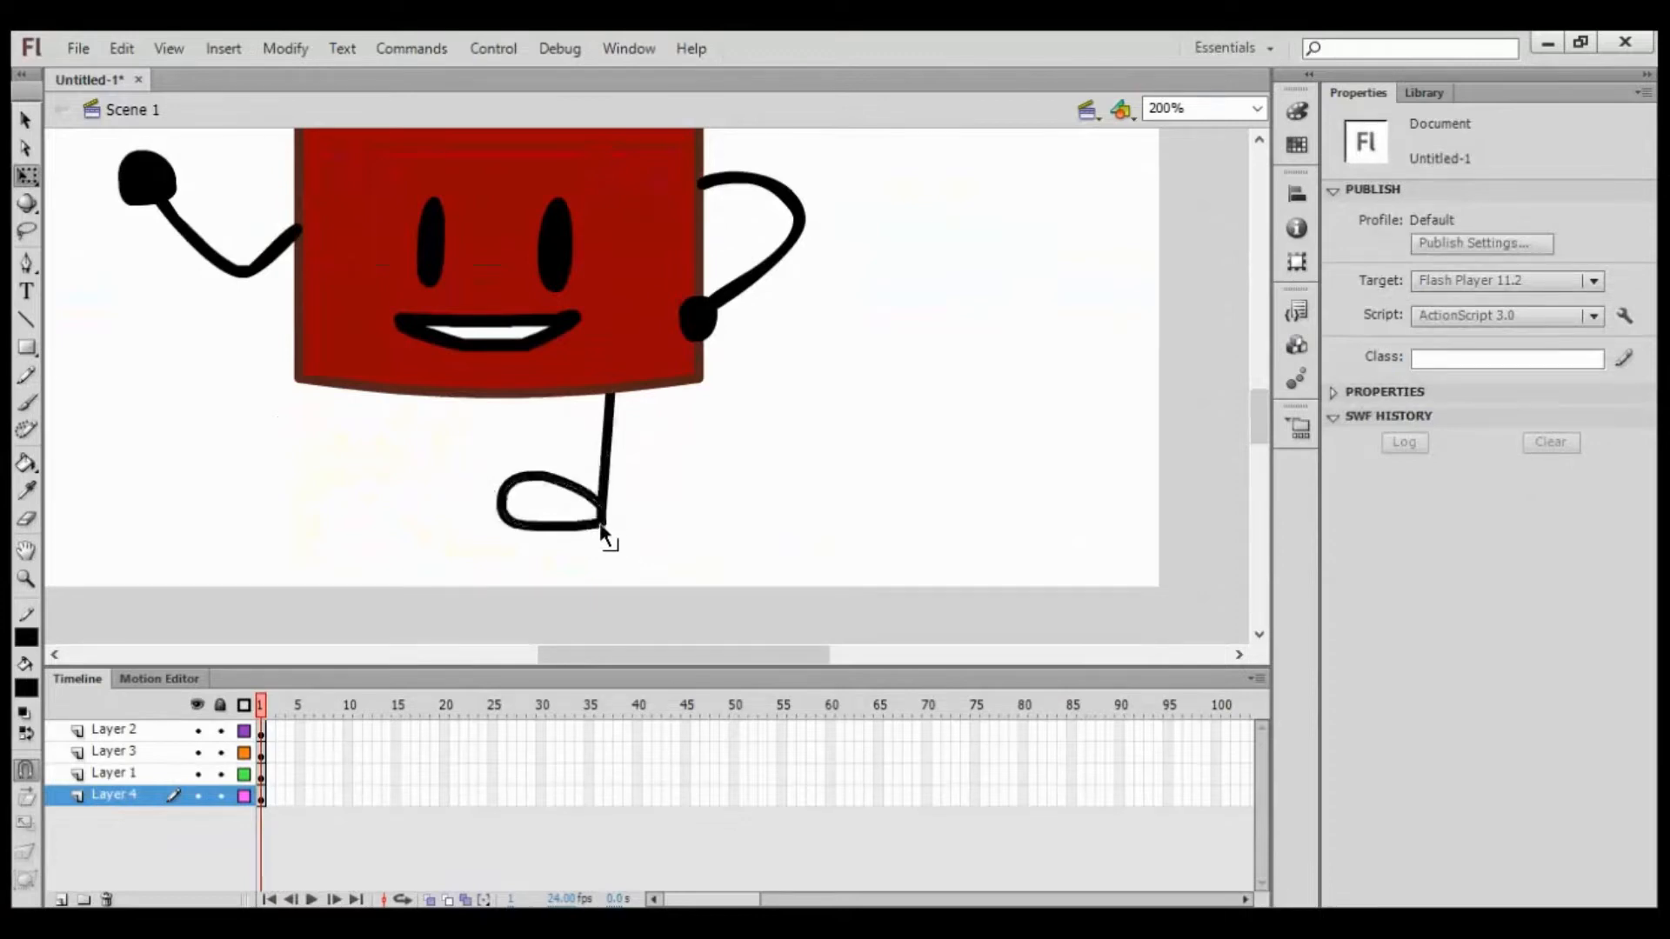
{"action": "key", "text": "k"}
{"action": "left_click", "coordinate": [539, 501]}
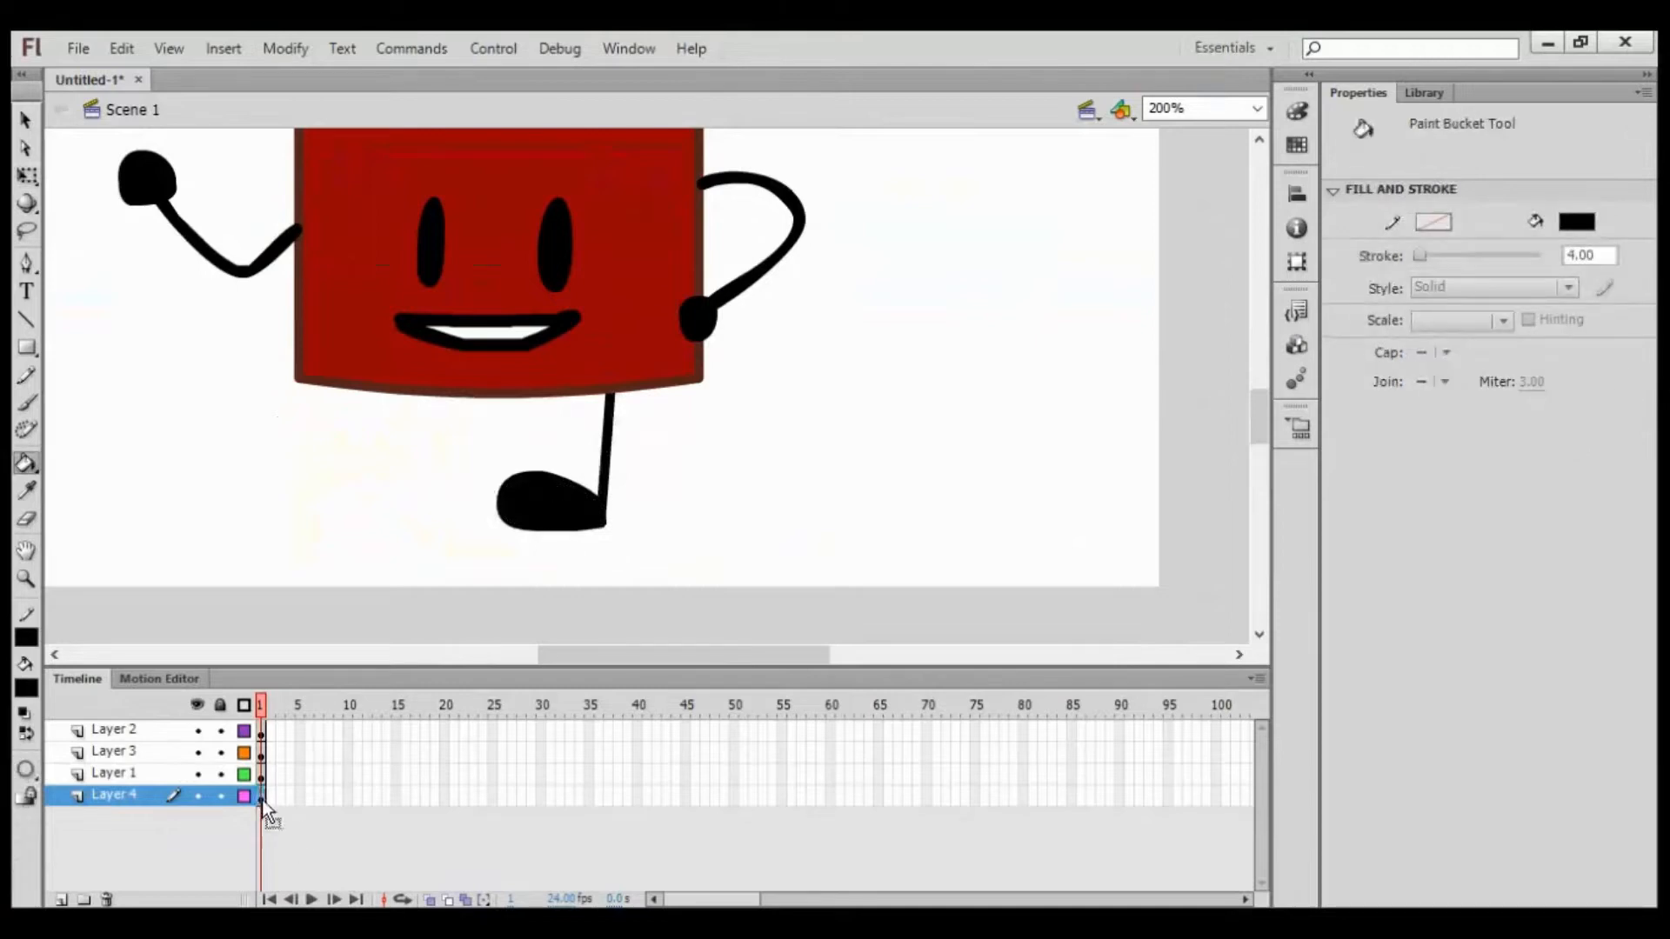
Step: Duplicate the leg and place the copy slightly higher under the body's left side, then show the whole frame
{"action": "left_click", "coordinate": [263, 799]}
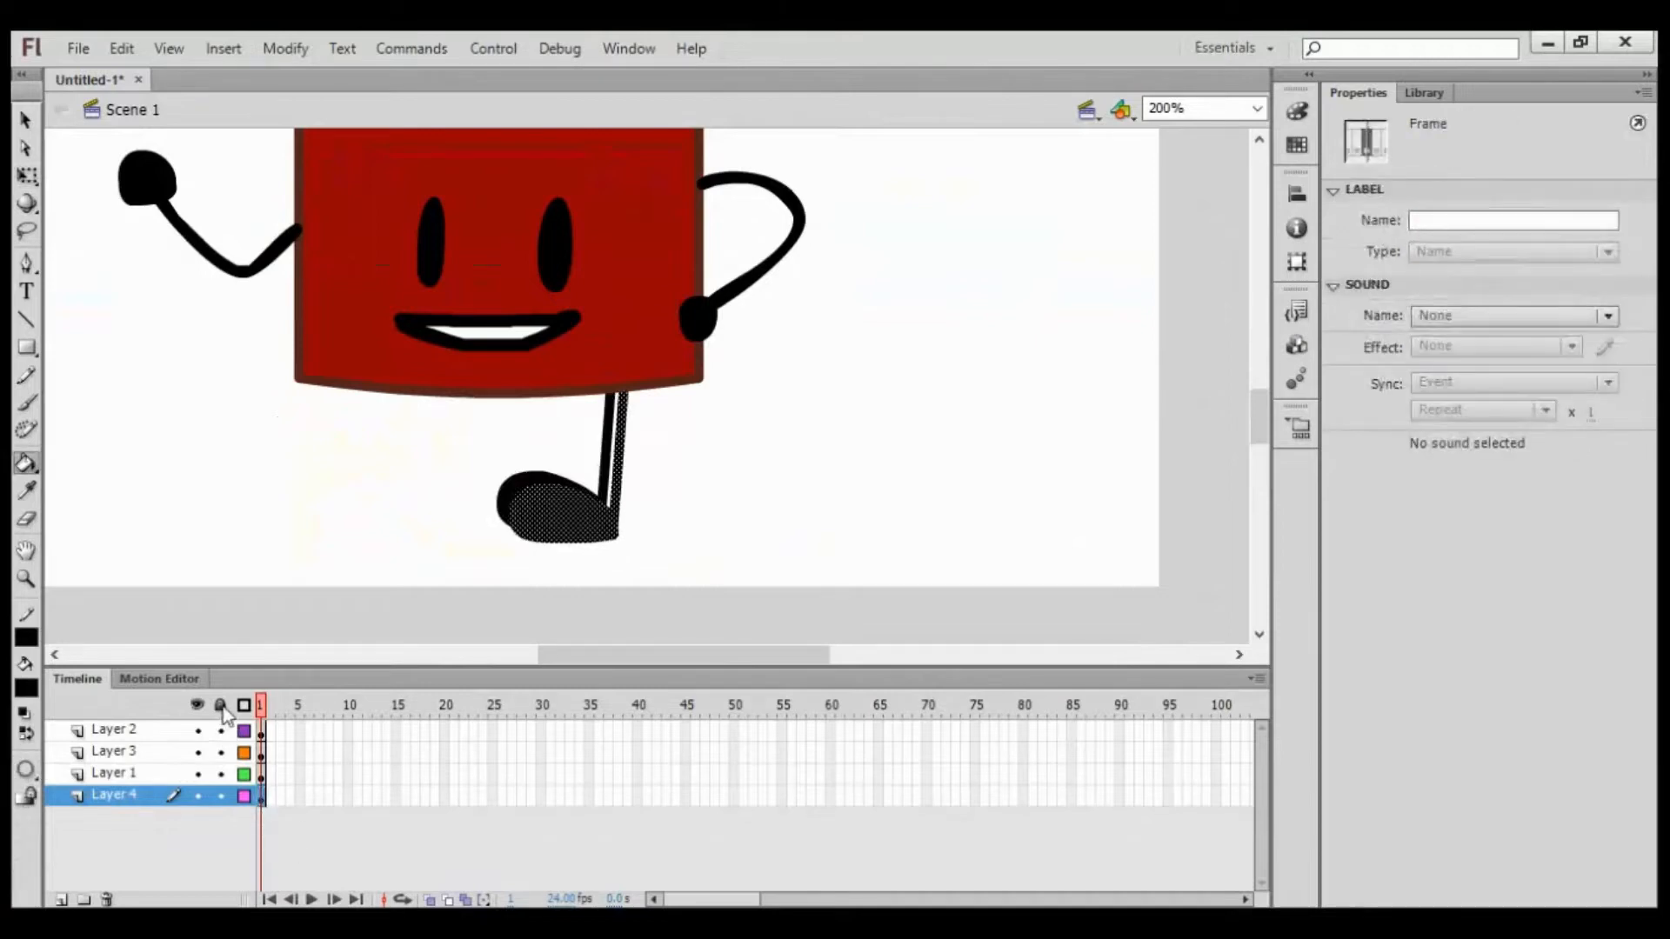
{"action": "left_click", "coordinate": [27, 175]}
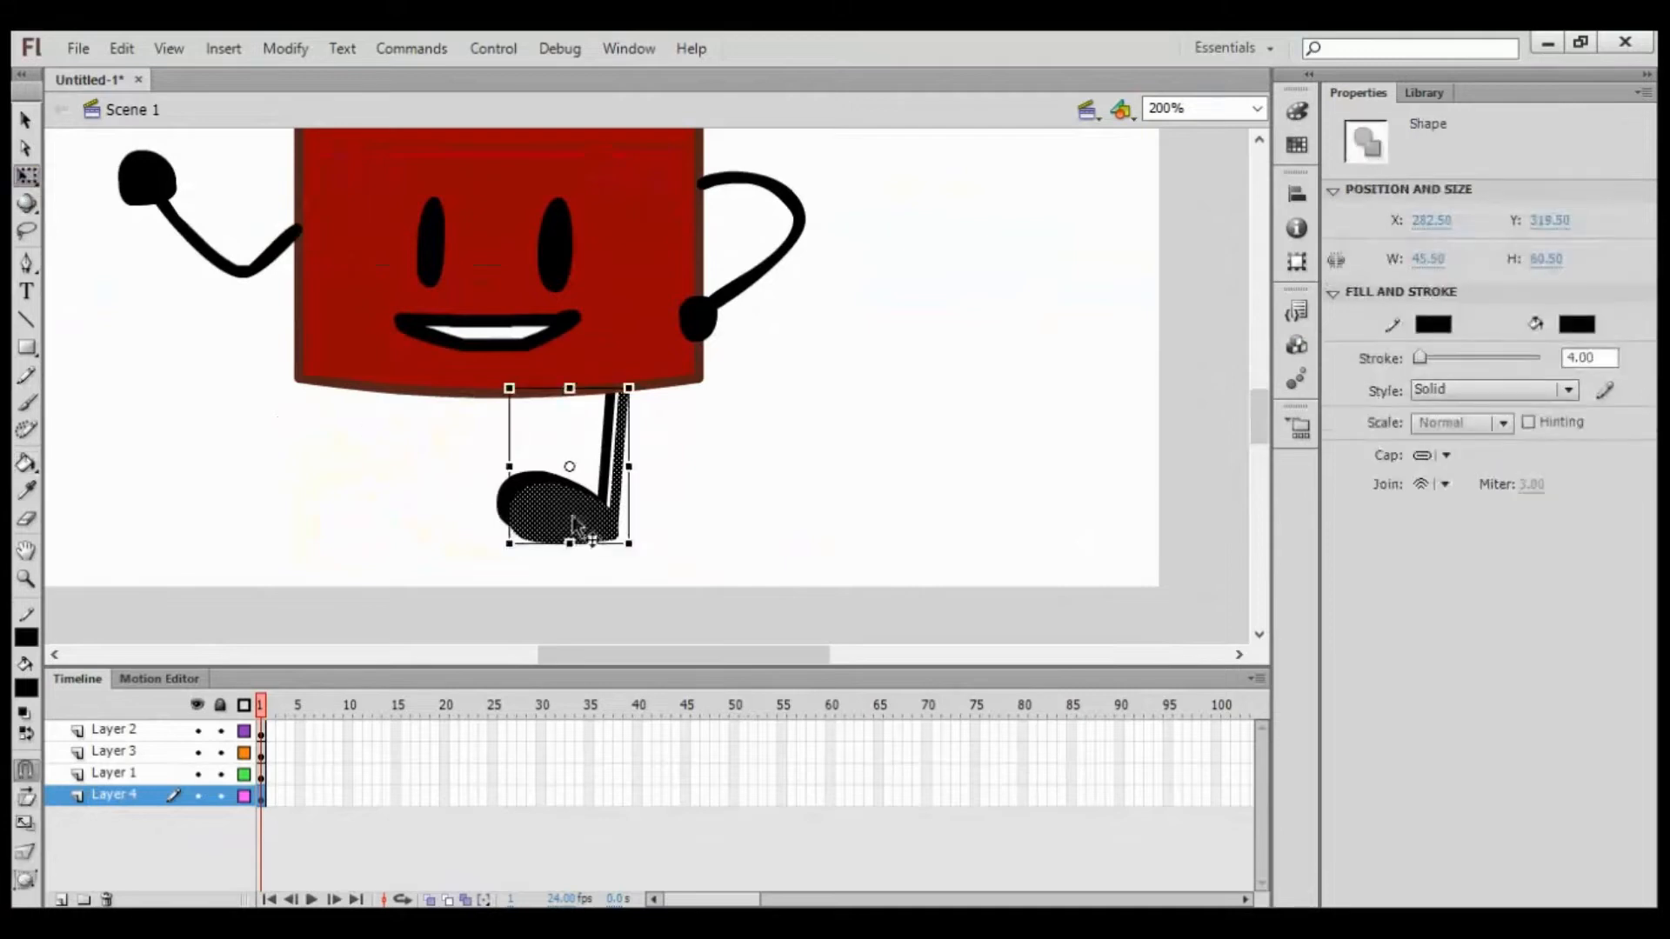
{"action": "left_click_drag", "start_coordinate": [573, 515], "coordinate": [385, 473]}
{"action": "left_click", "coordinate": [764, 437]}
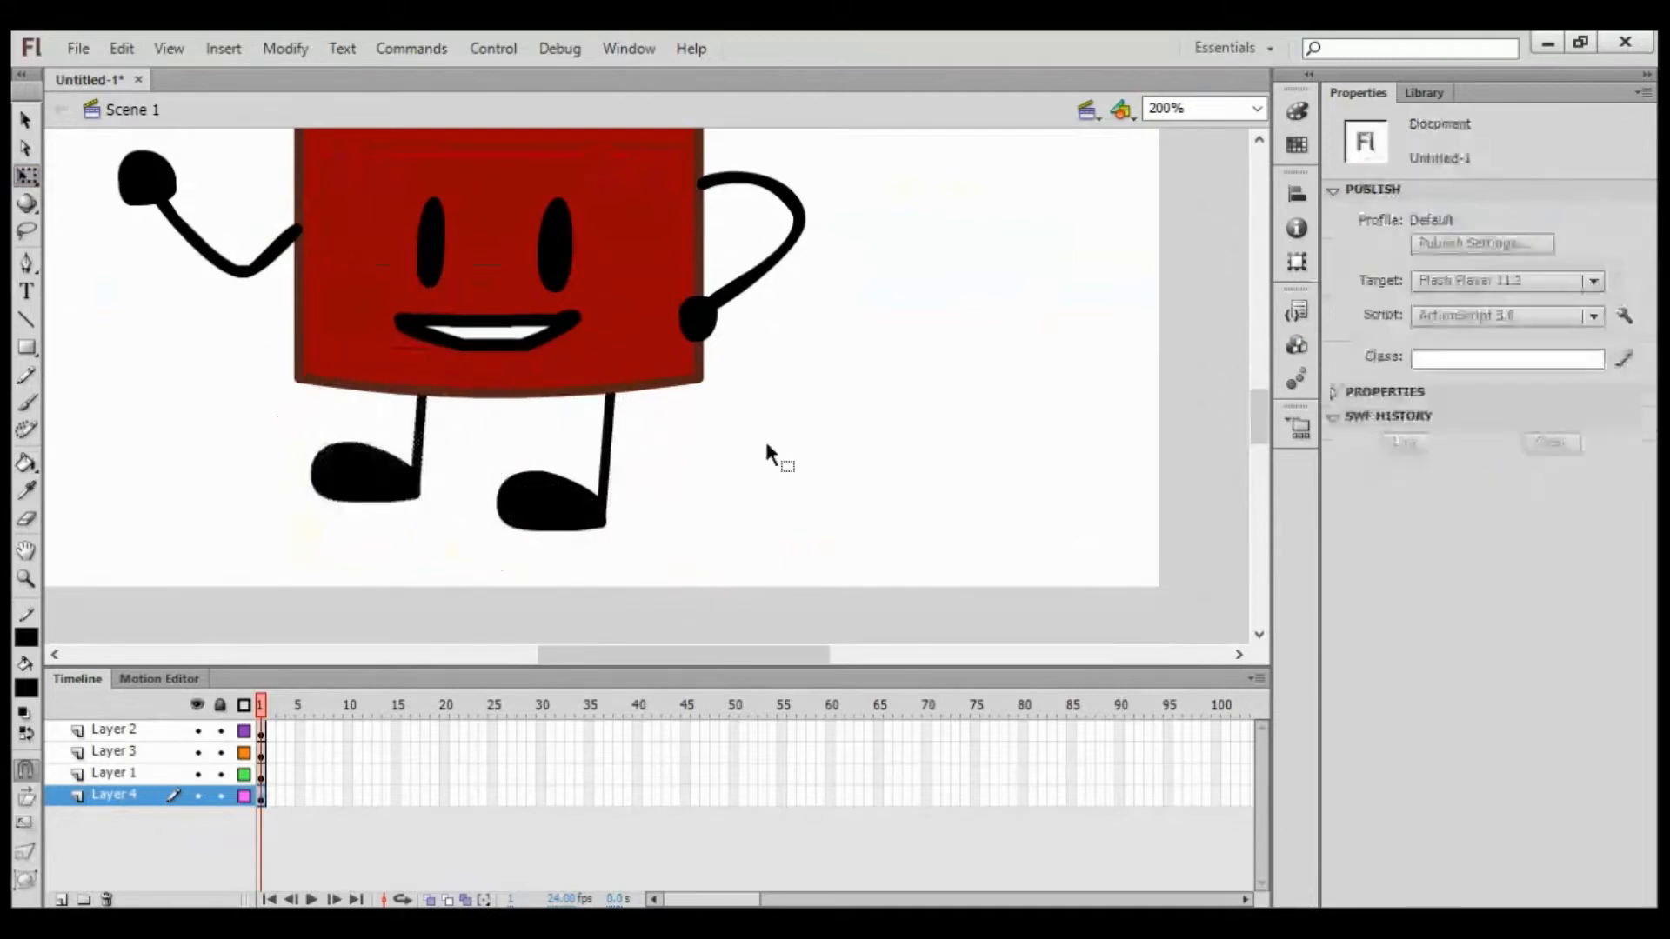
{"action": "left_click", "coordinate": [1257, 109]}
{"action": "left_click", "coordinate": [1204, 154]}
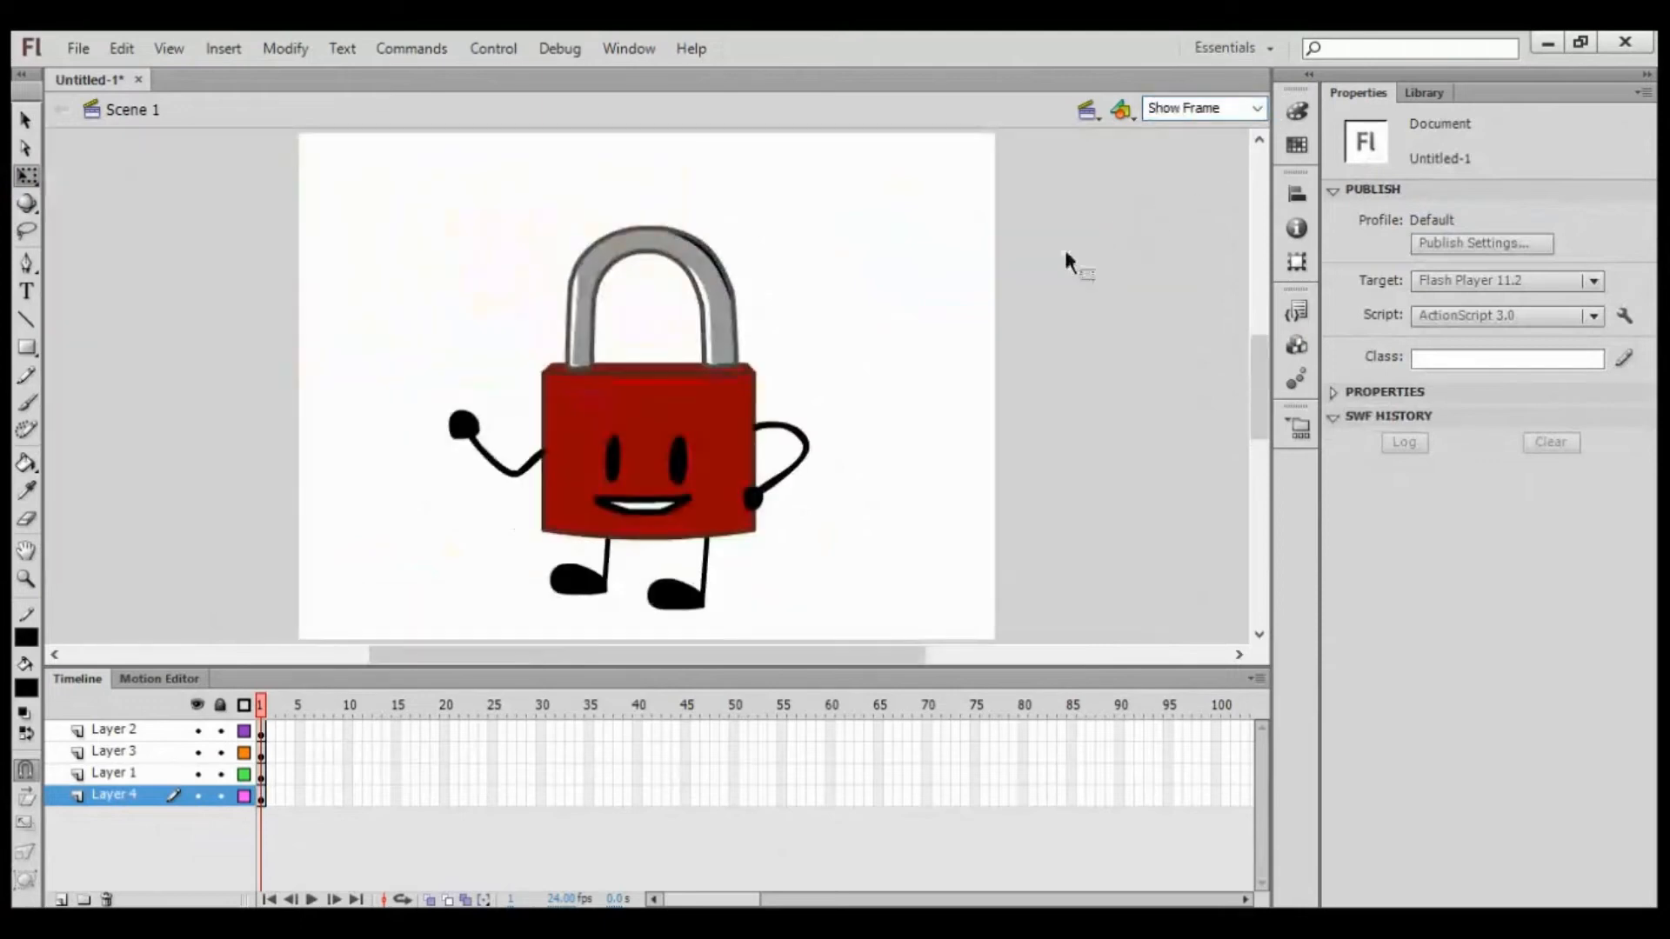